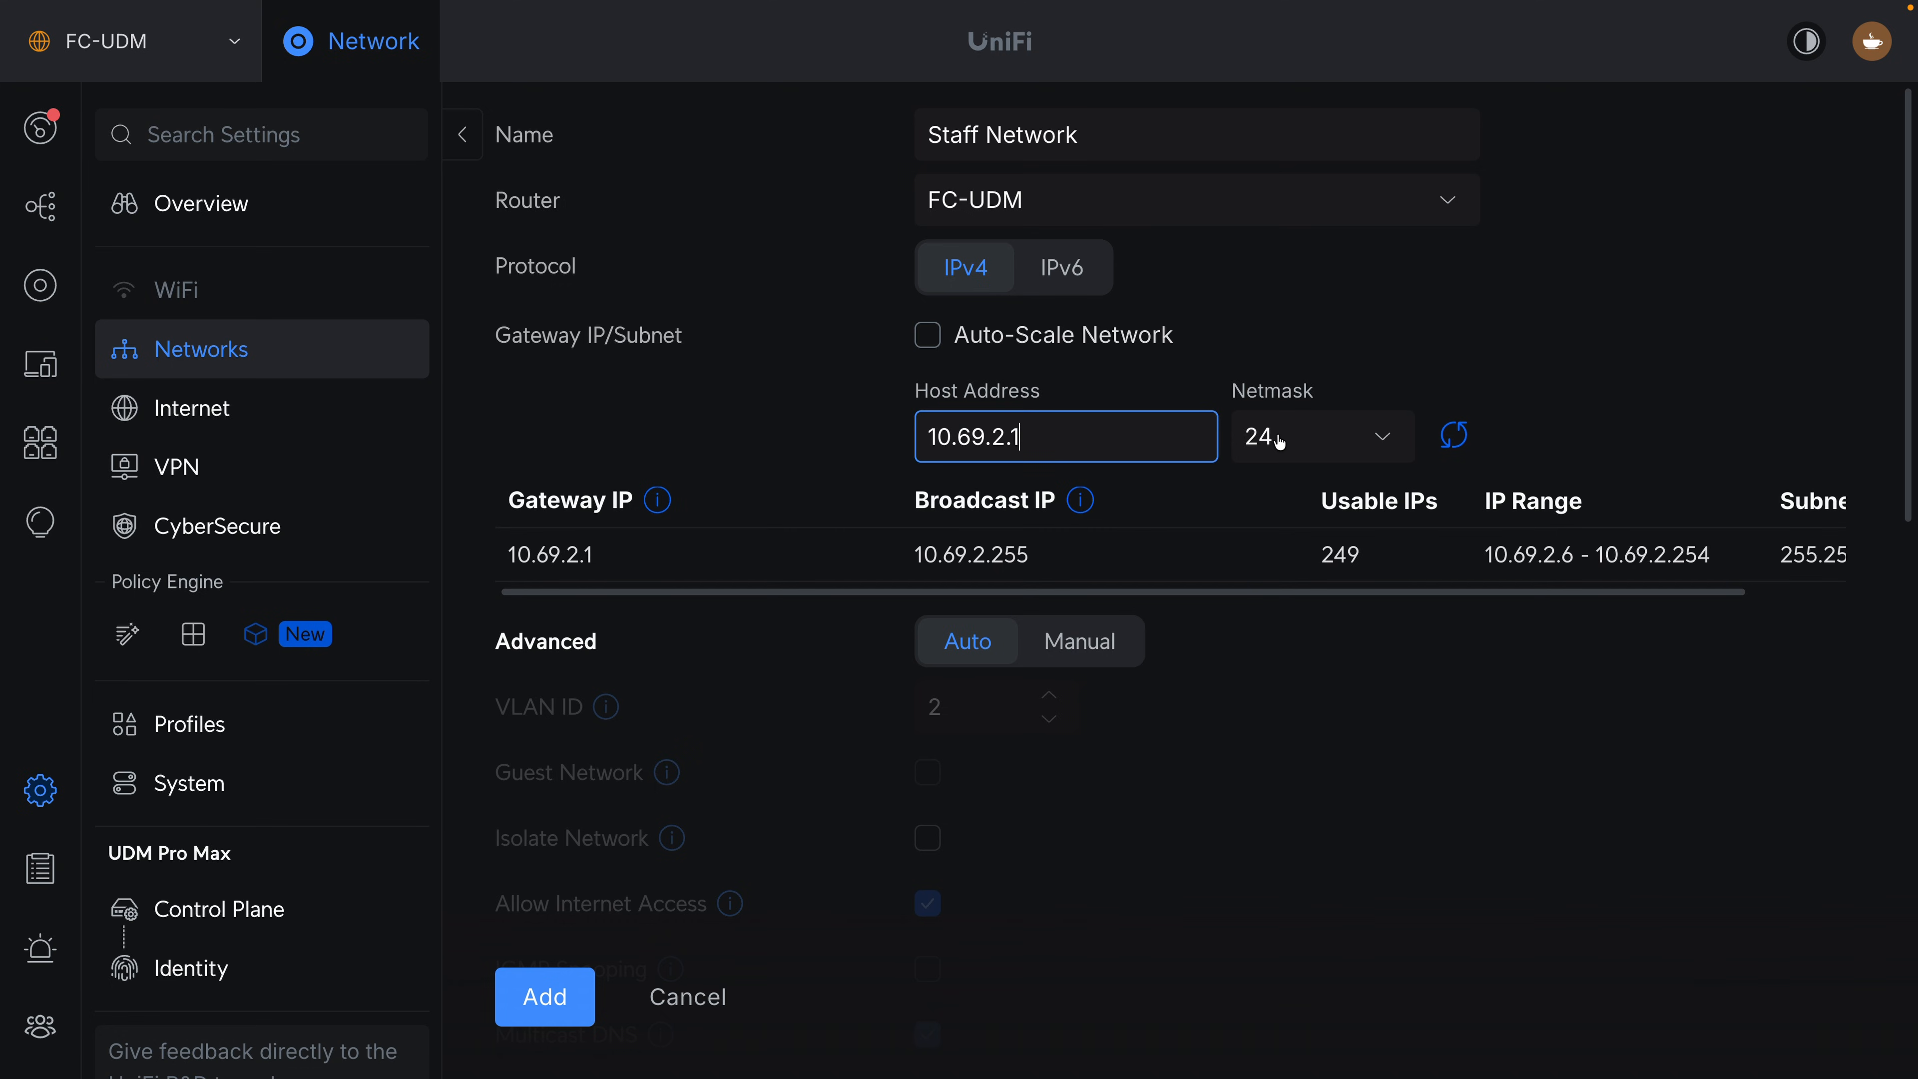
Switch the Staff Network's advanced settings to manual, isolate the network, and start its DHCP range at 10.69.2.20.
left_click(1084, 658)
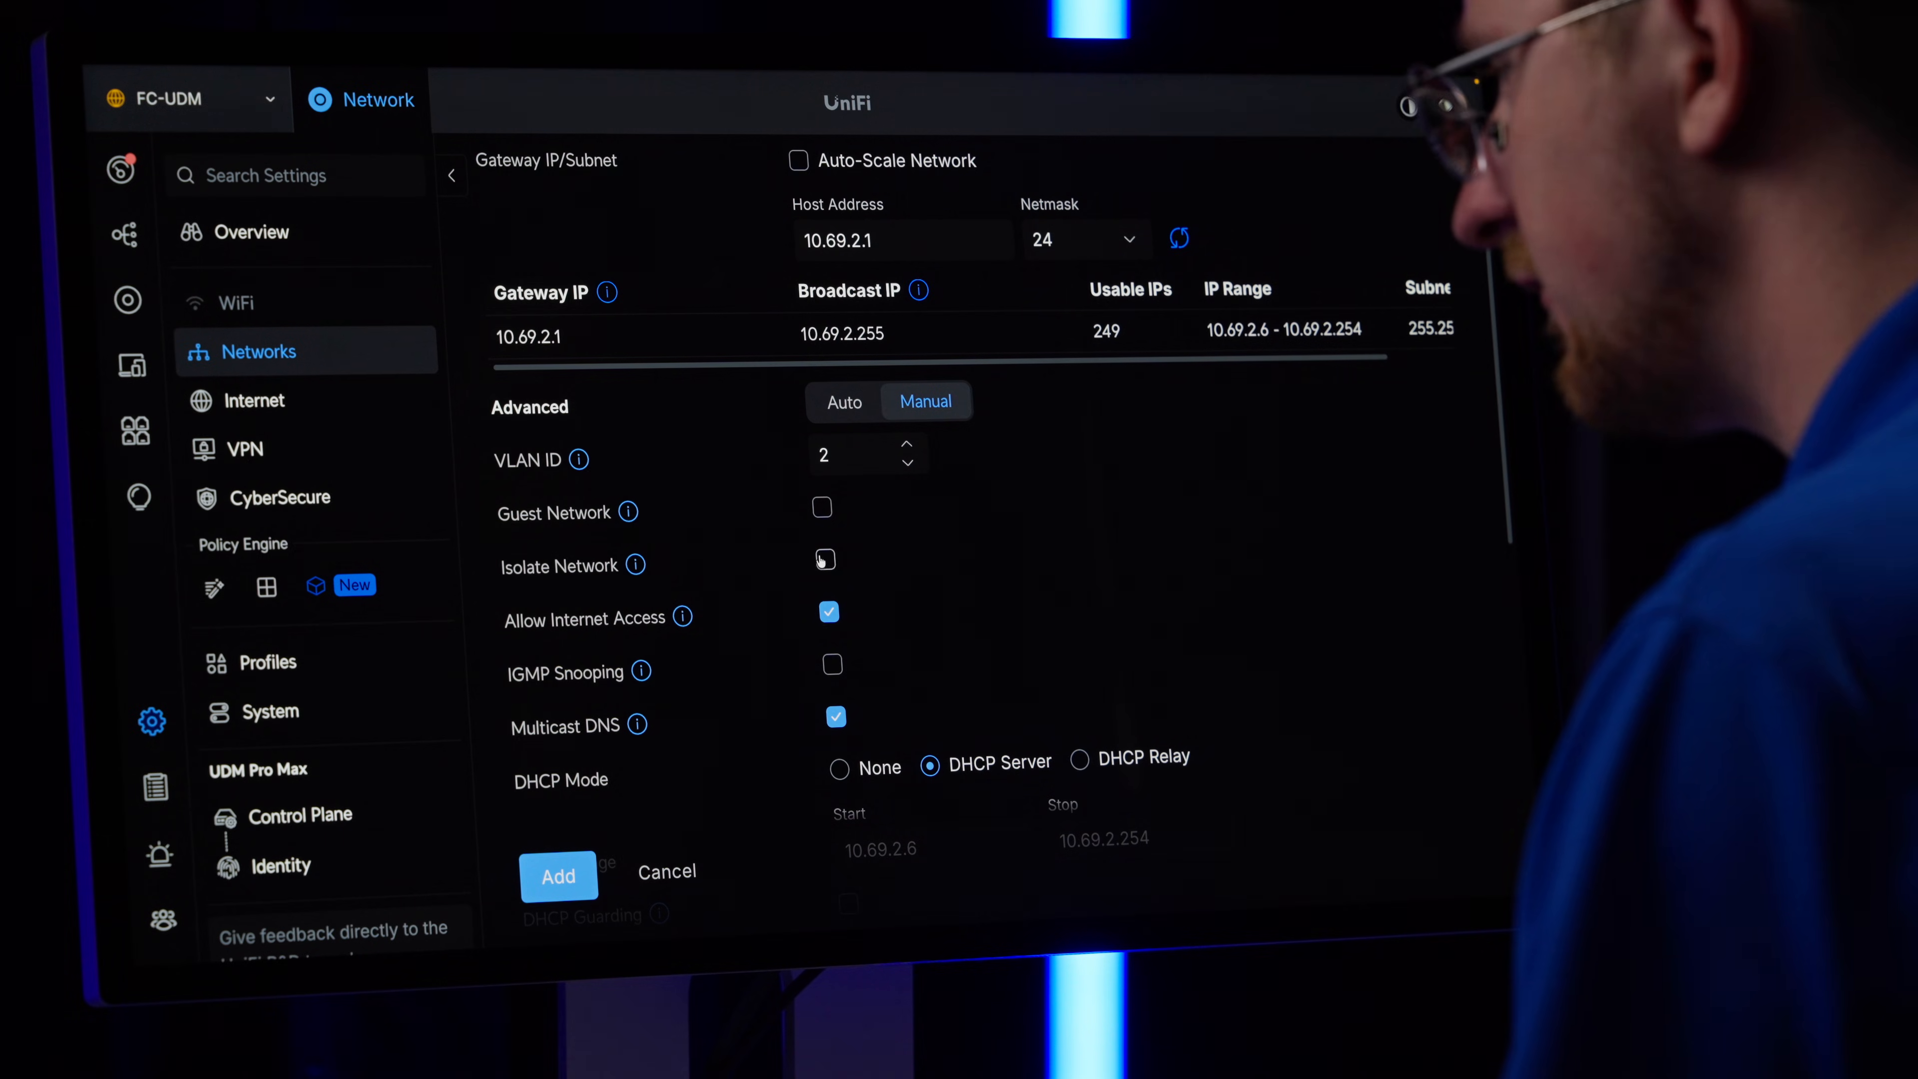
left_click(826, 560)
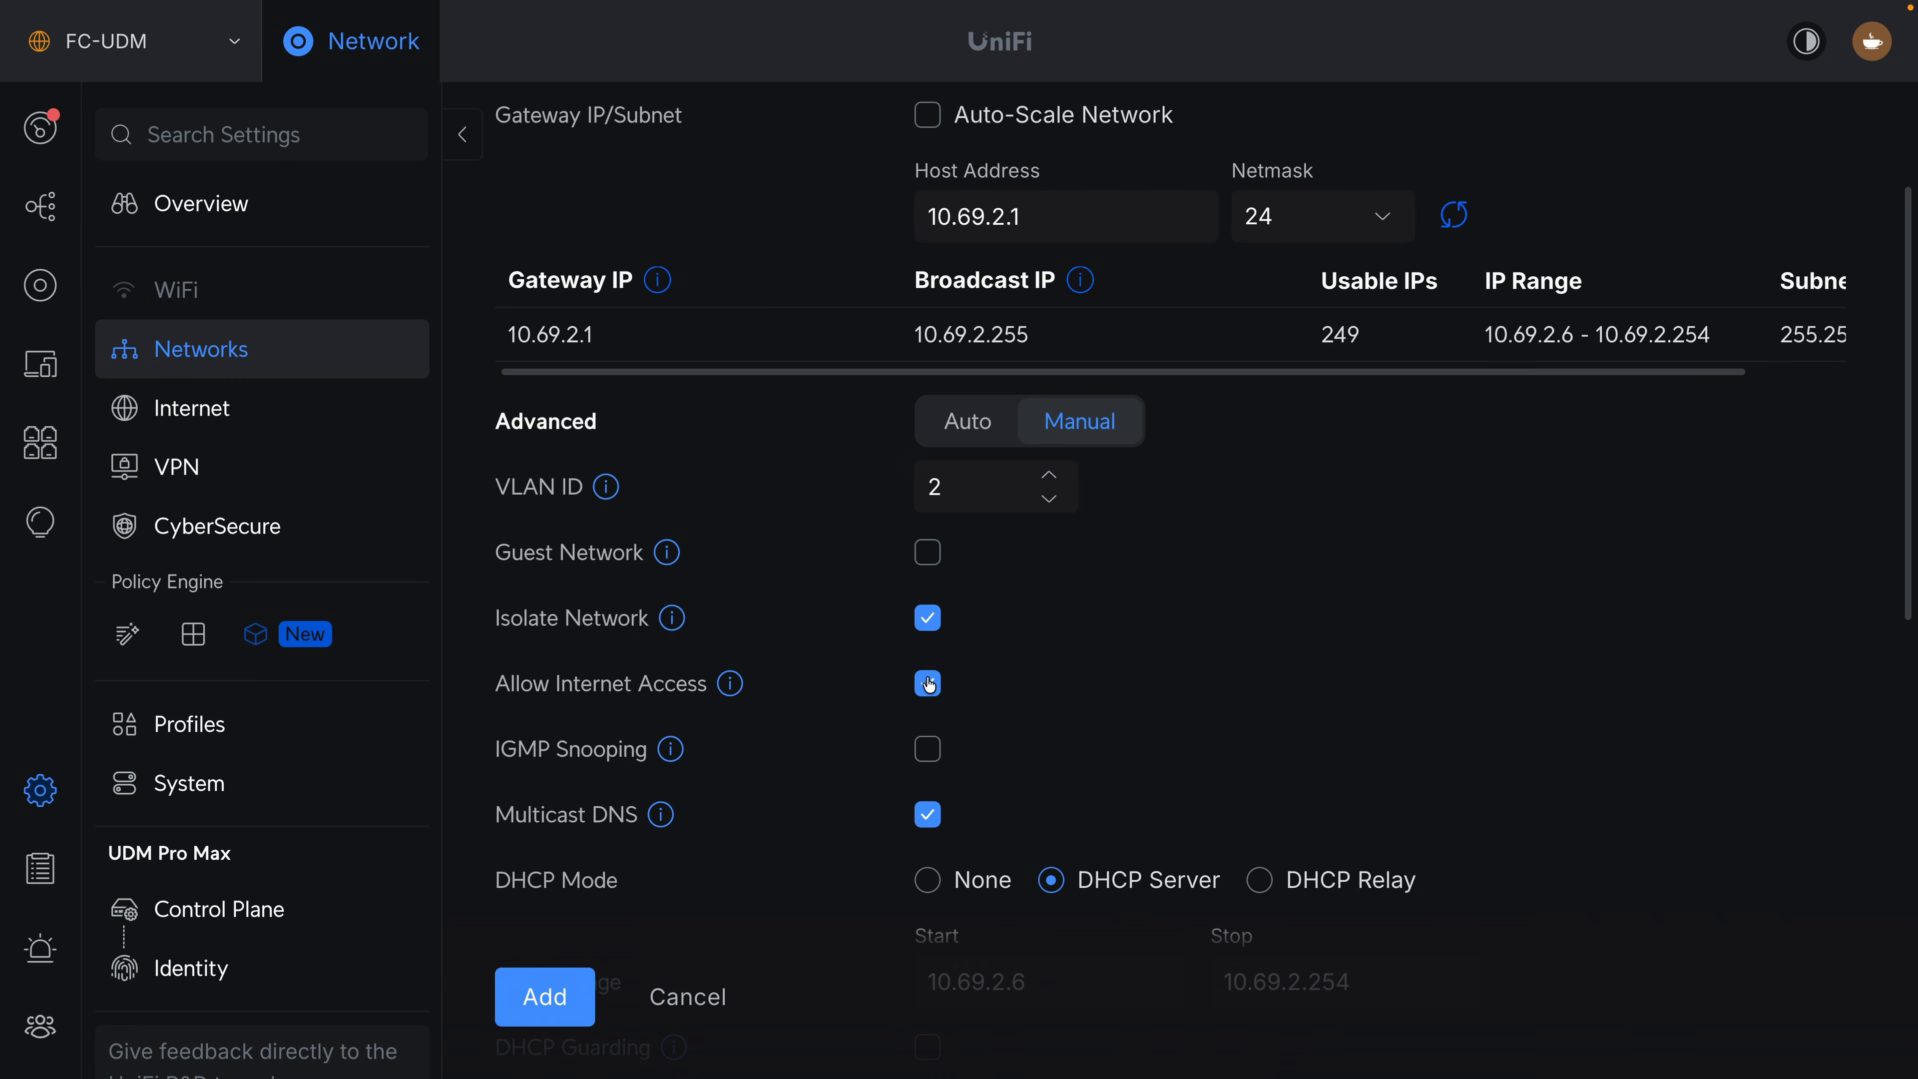
scroll(943, 750, "down", 2)
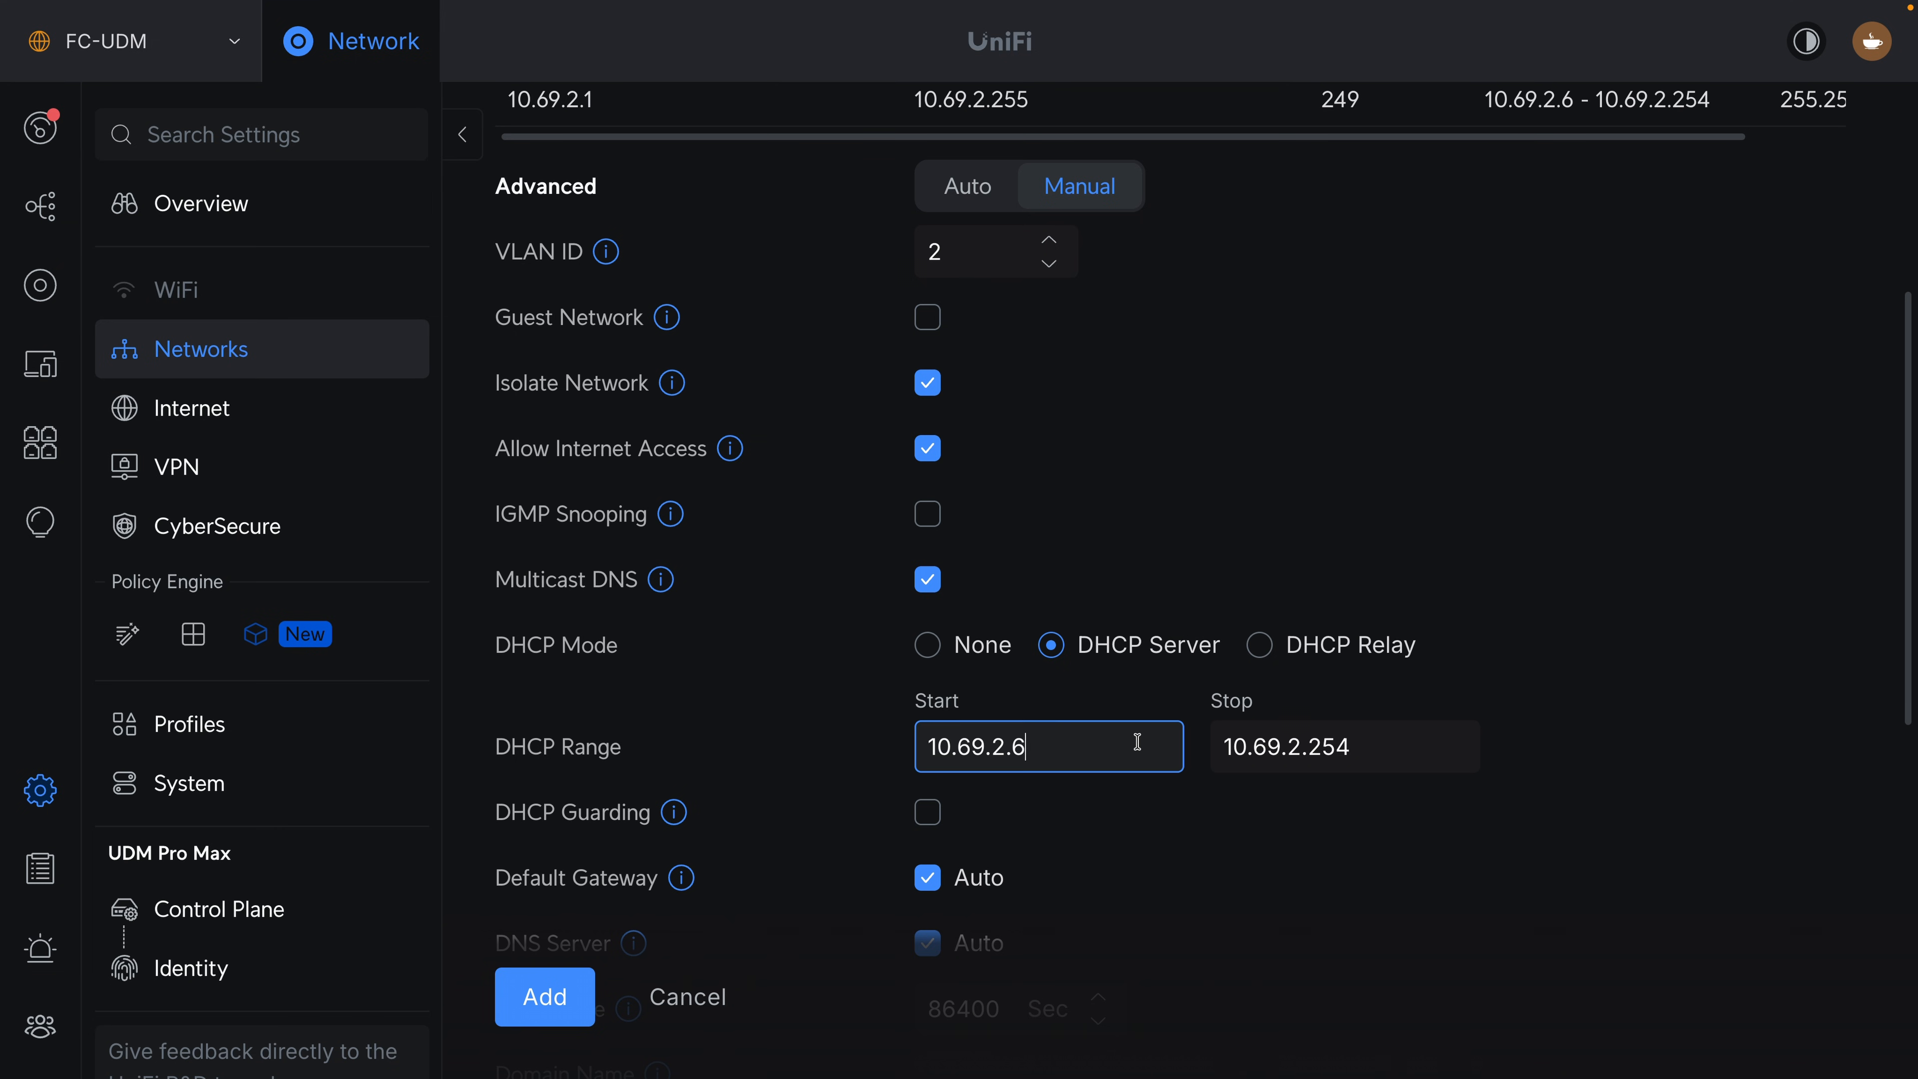
key("BackSpace")
type("20")
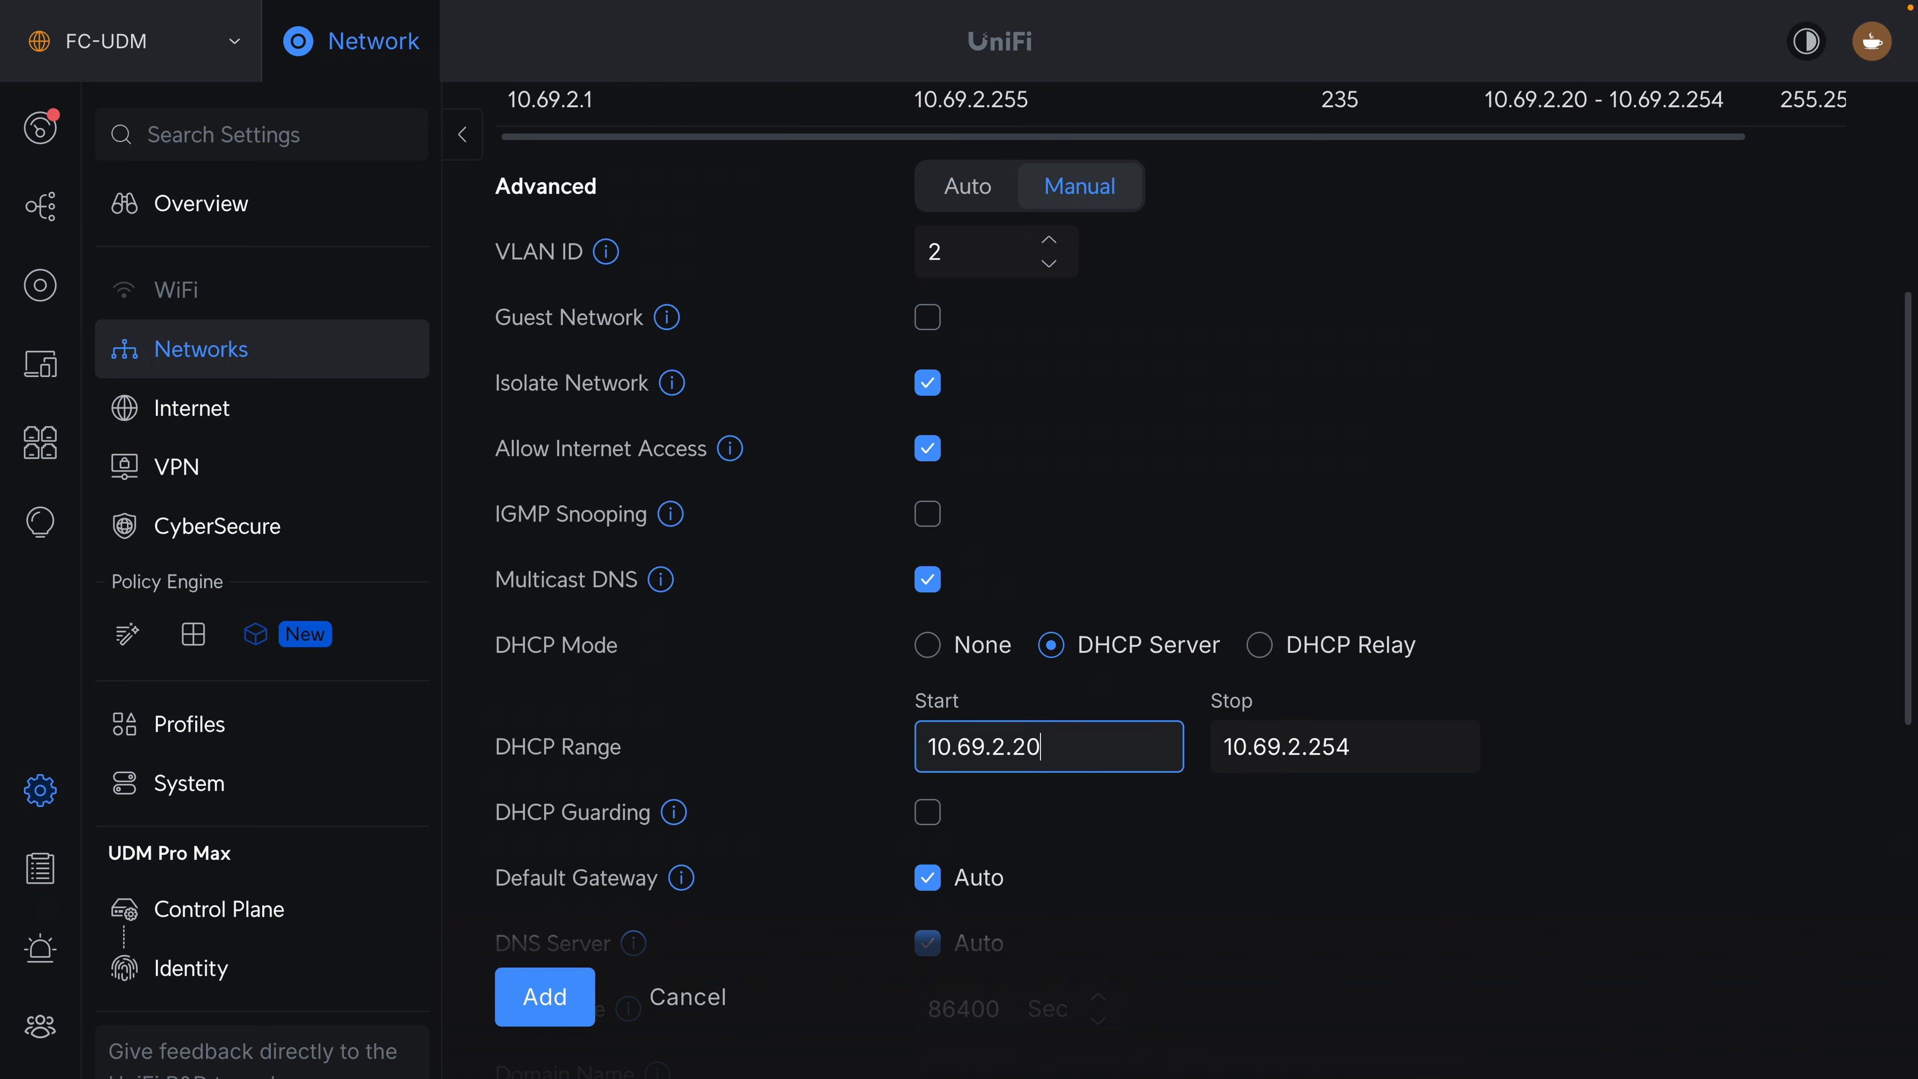
Turn off automatic DNS for the Staff Network, set its domain name to coffee.local, and add the network.
scroll(976, 654, "down", 4)
left_click(980, 655)
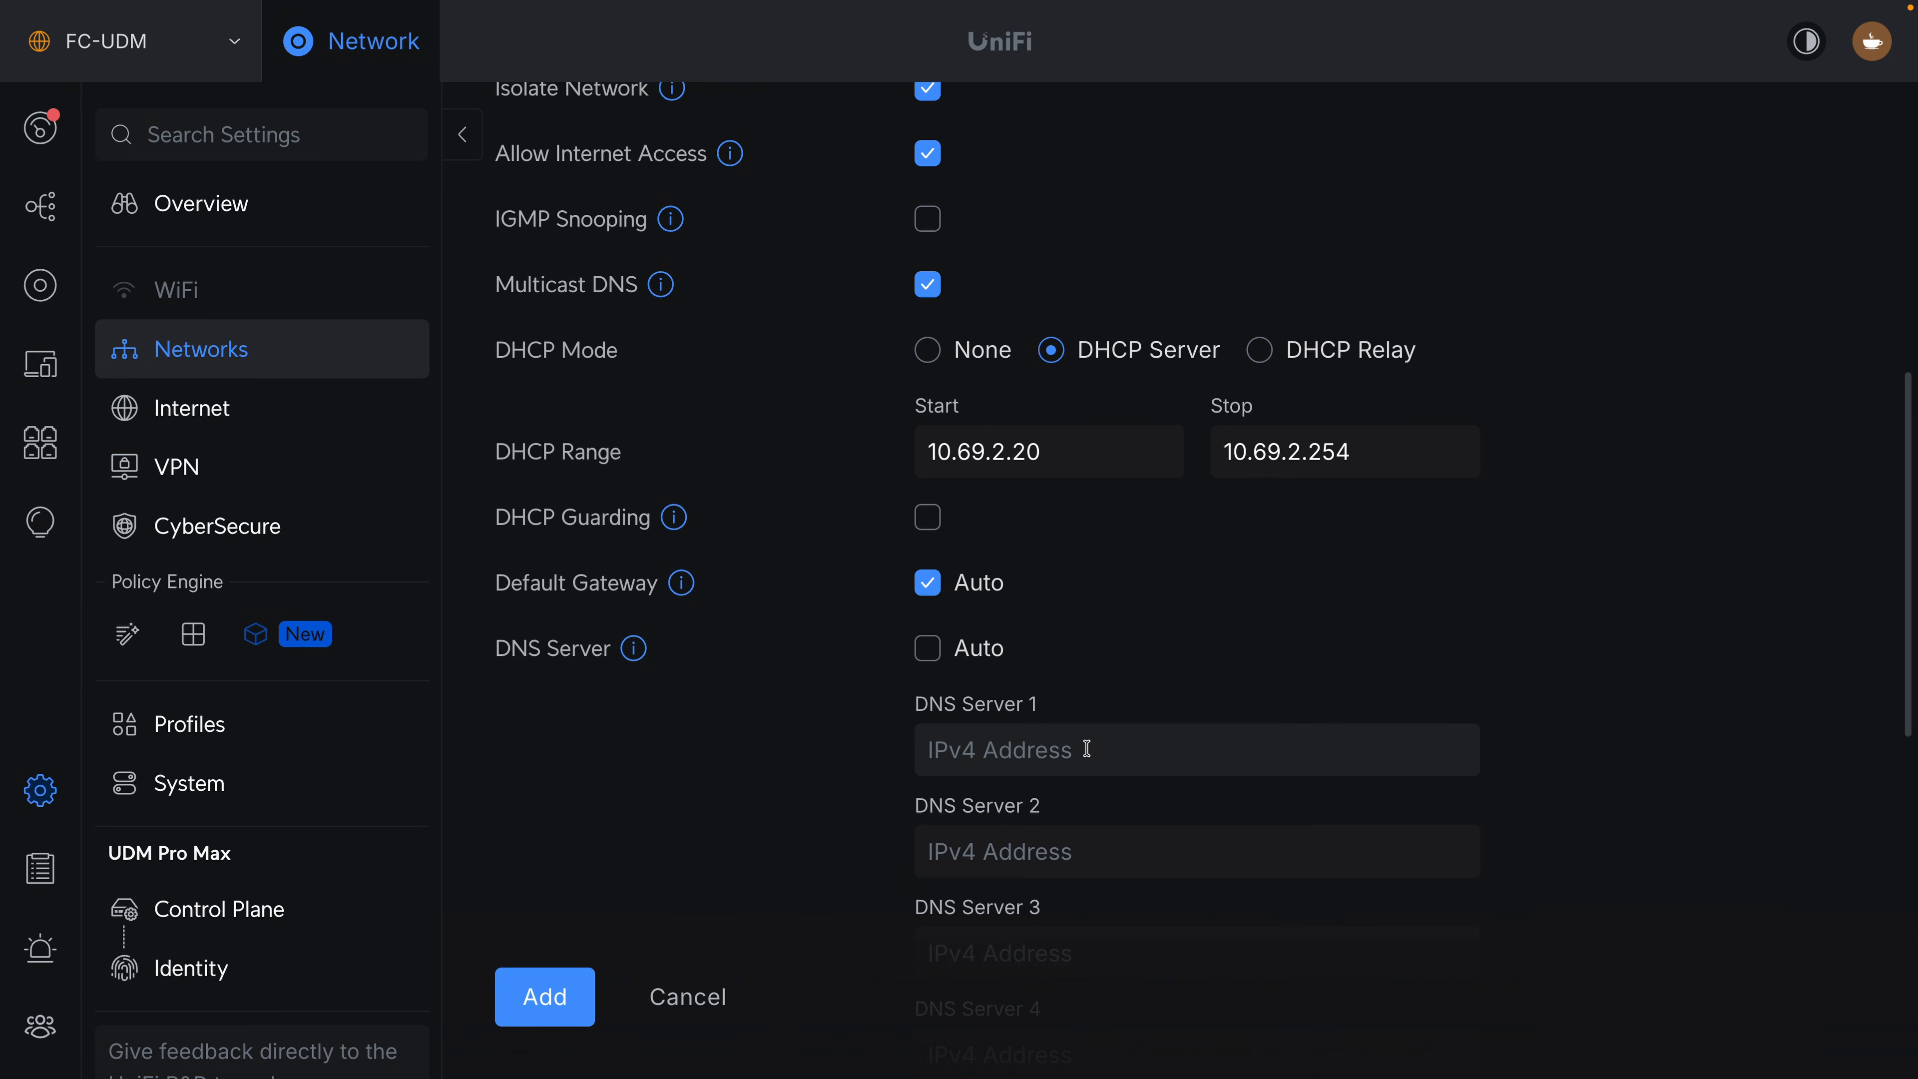
key("ctrl+Right")
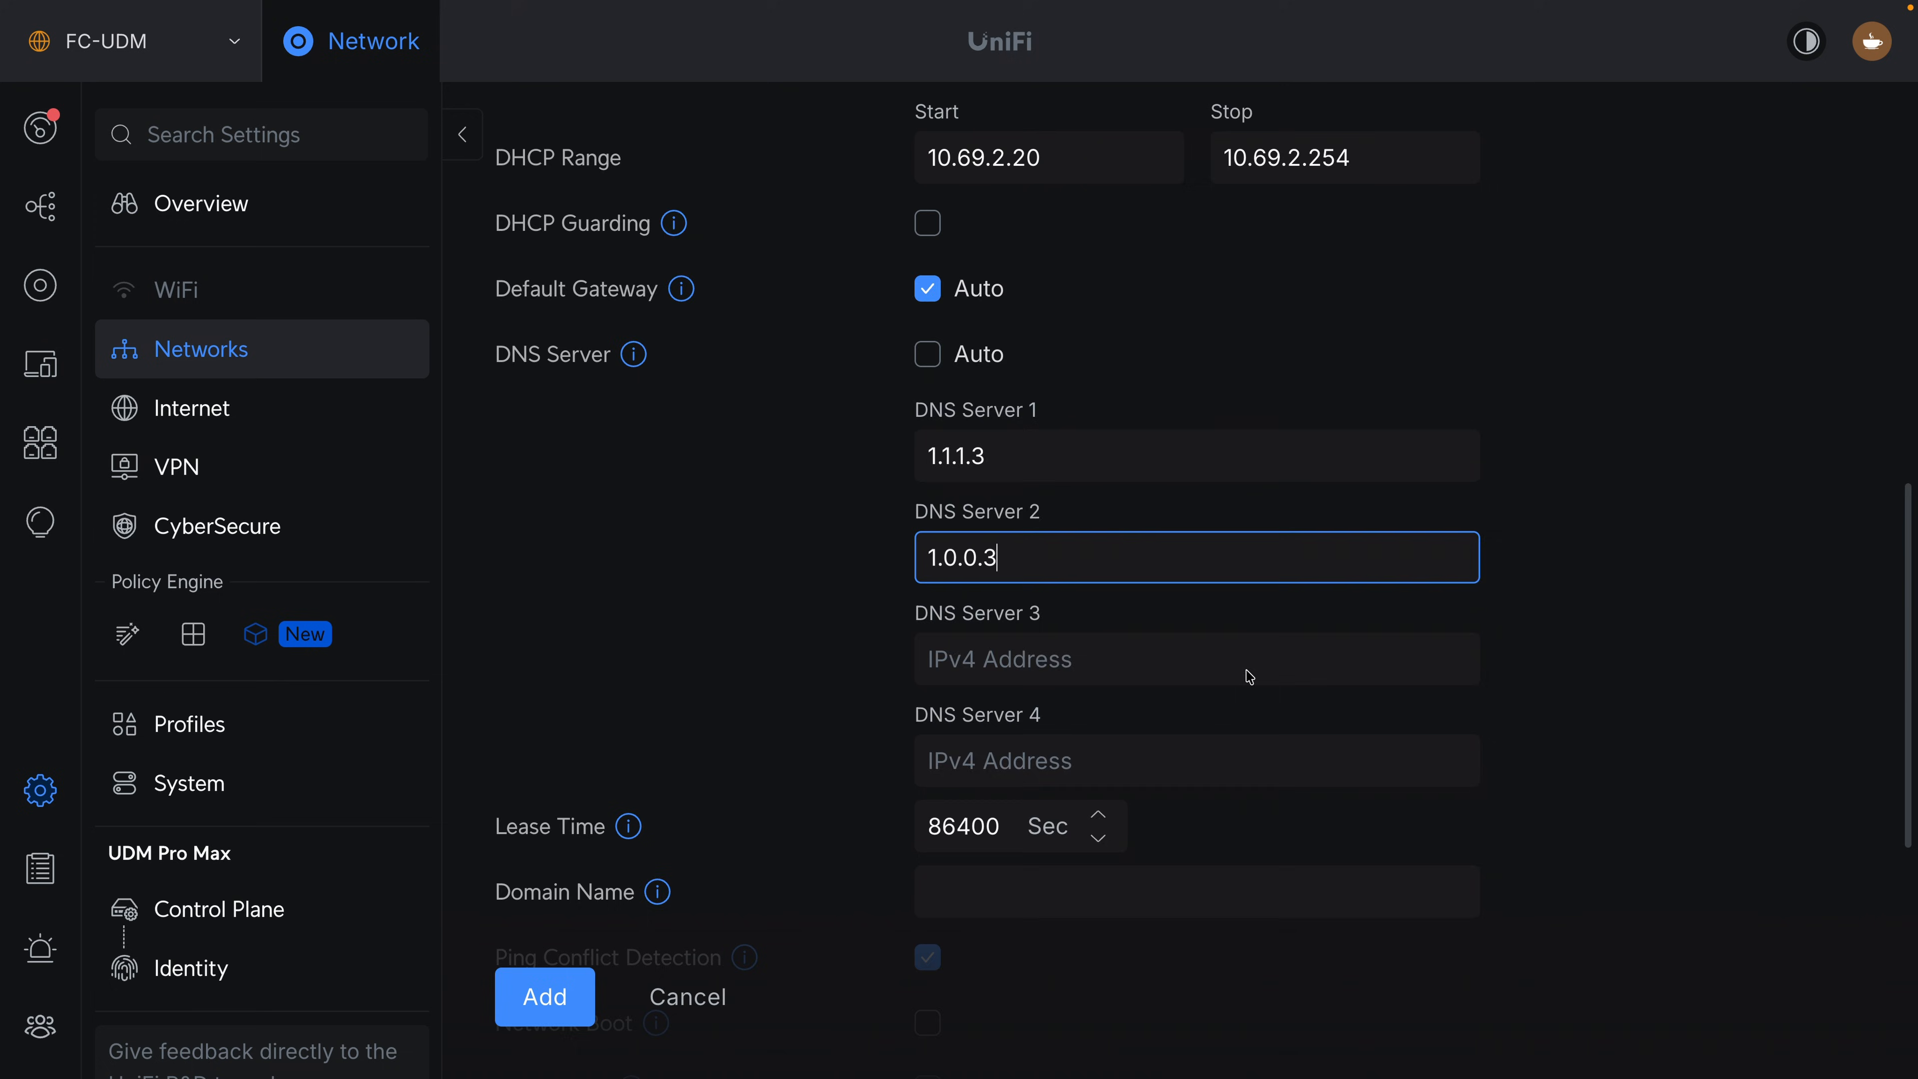
scroll(1251, 672, "down", 7)
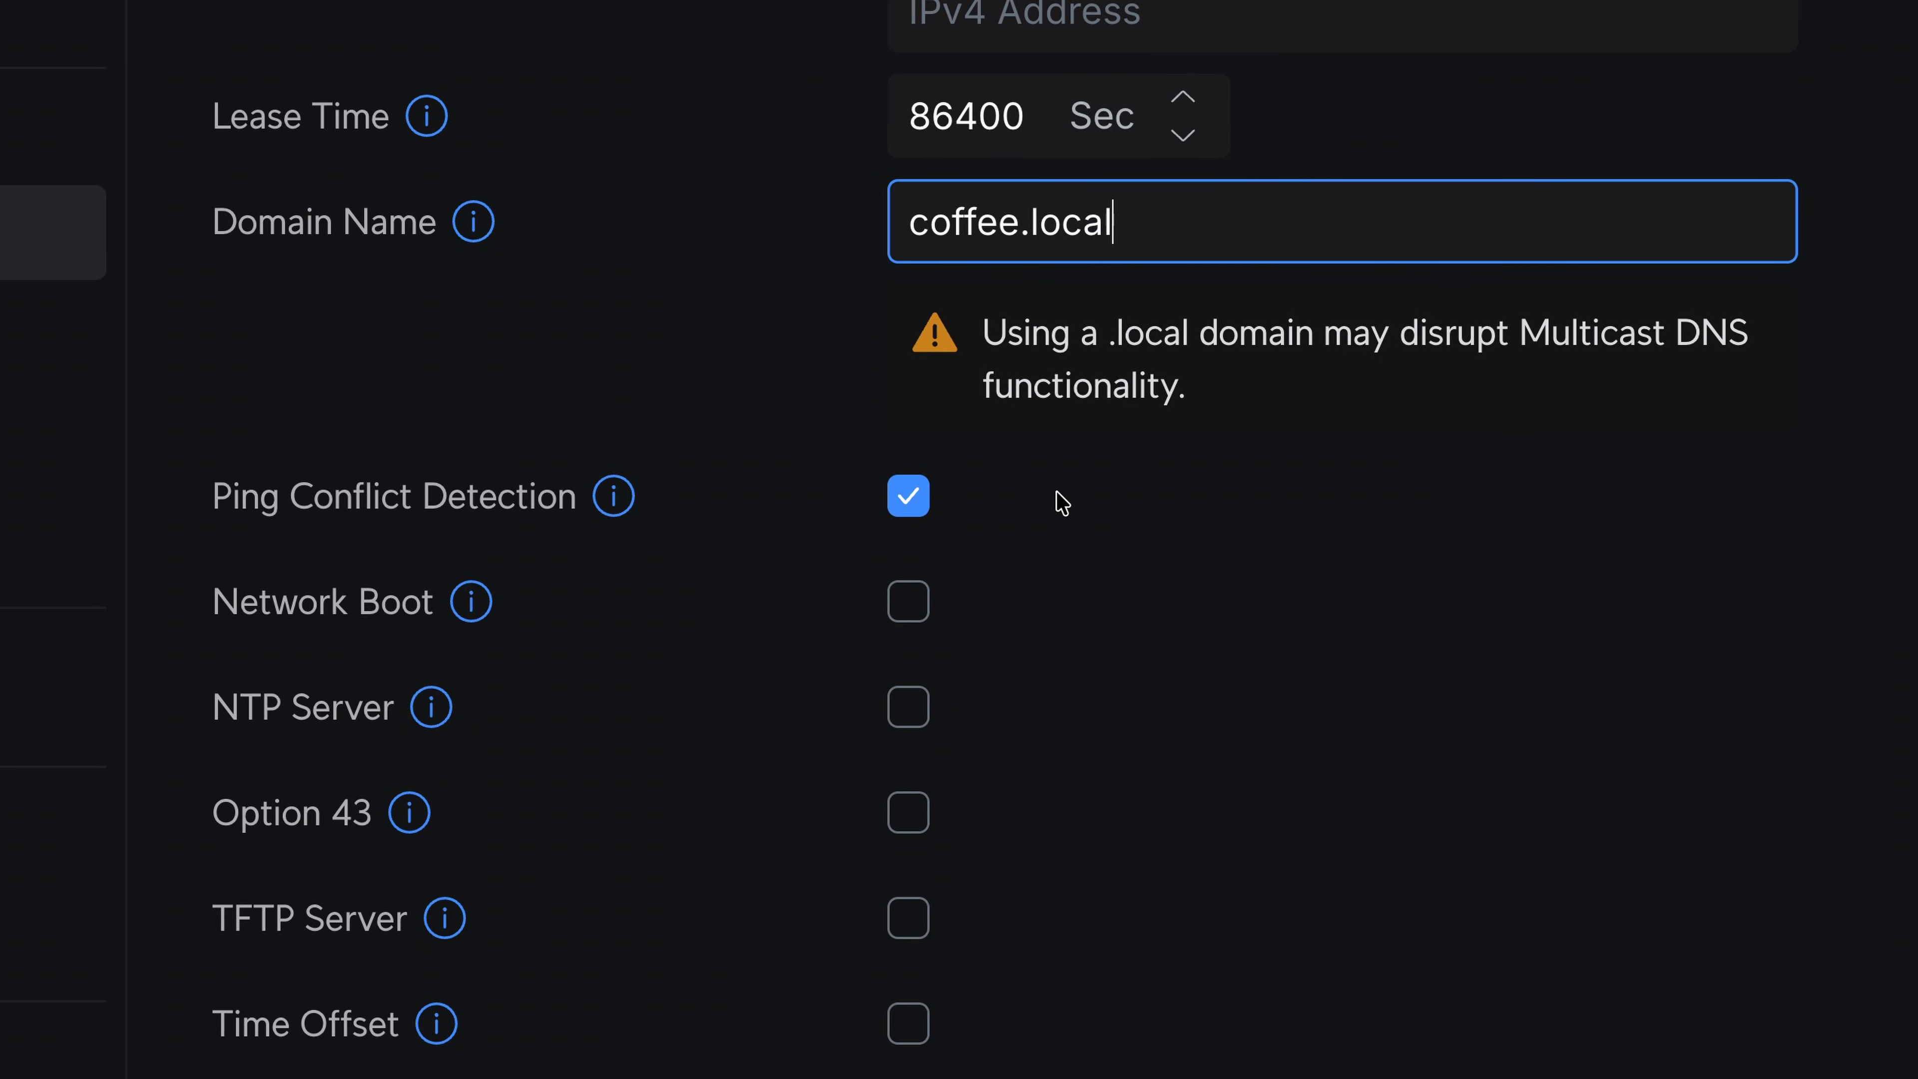
scroll(1063, 503, "down", 2)
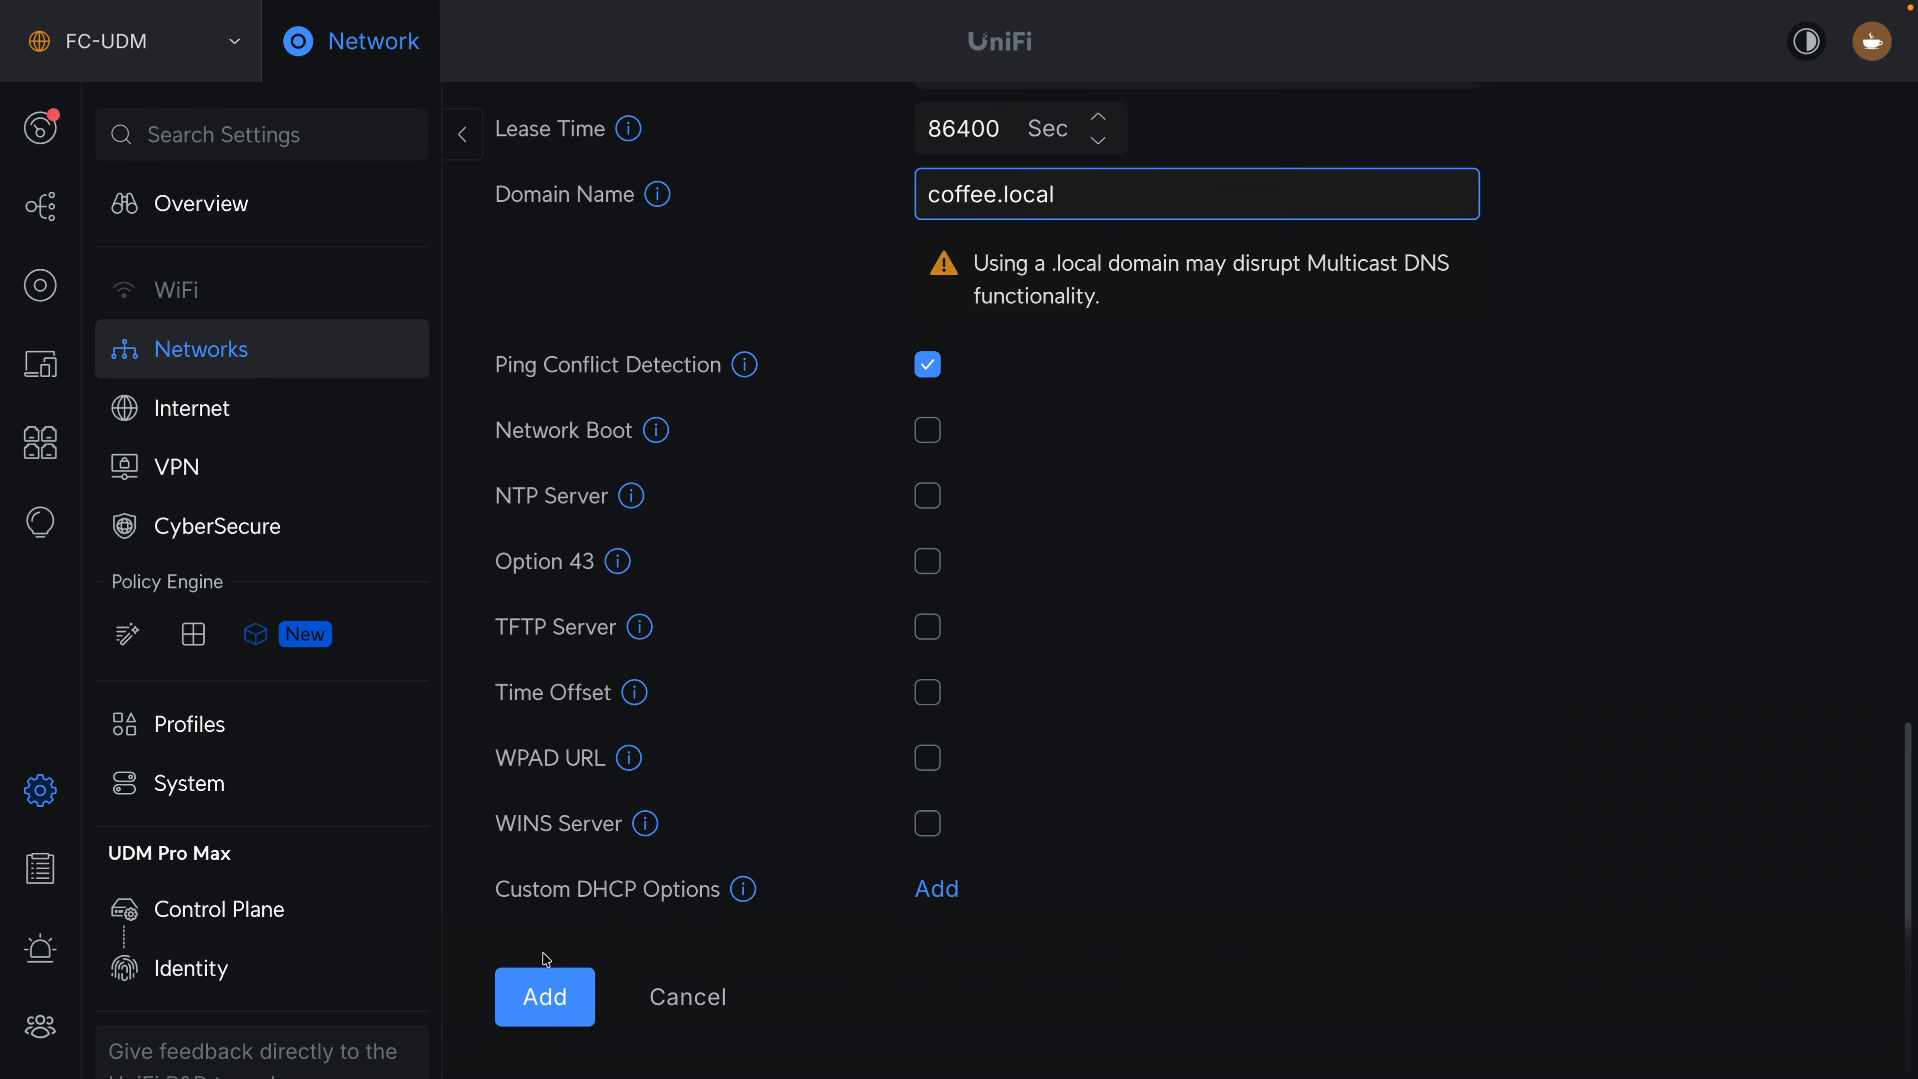
left_click(545, 987)
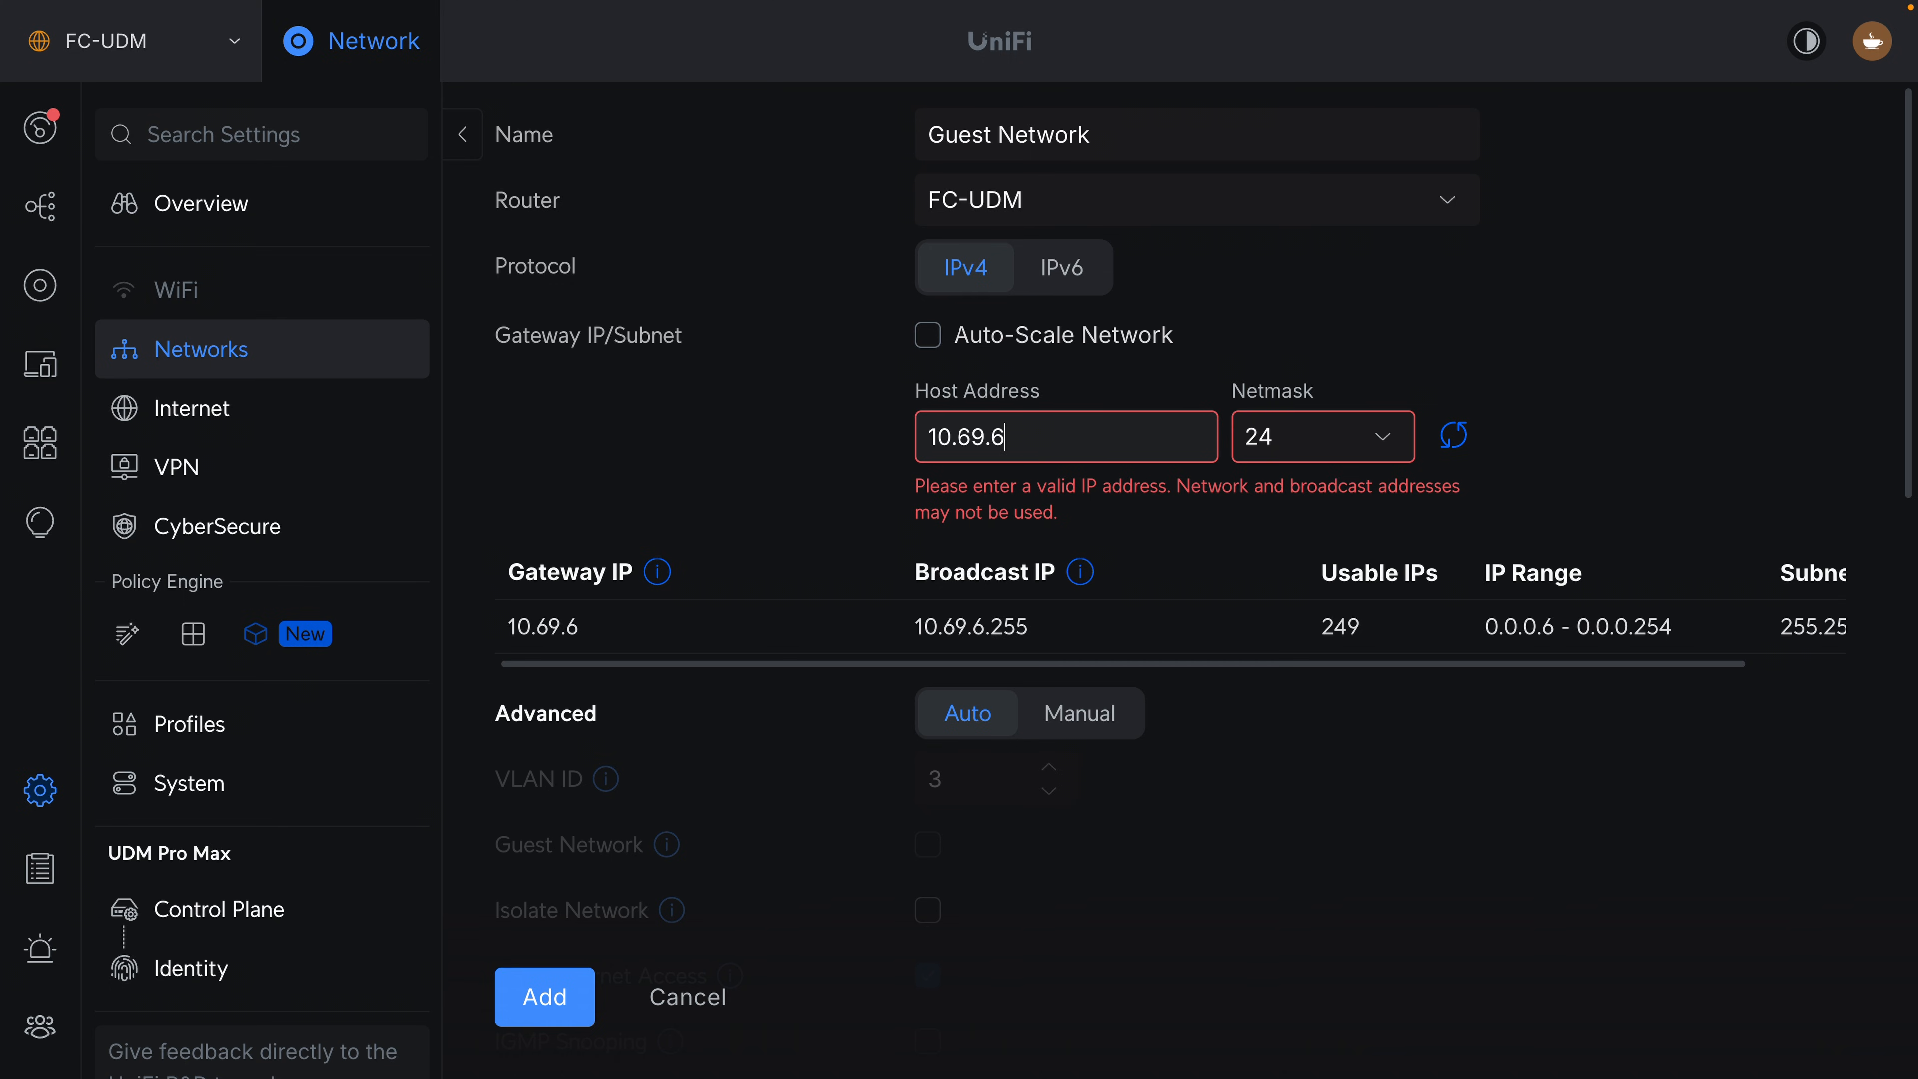
Complete the Guest Network's host address as 10.69.6.1 and manually set its VLAN ID to 6.
type("1")
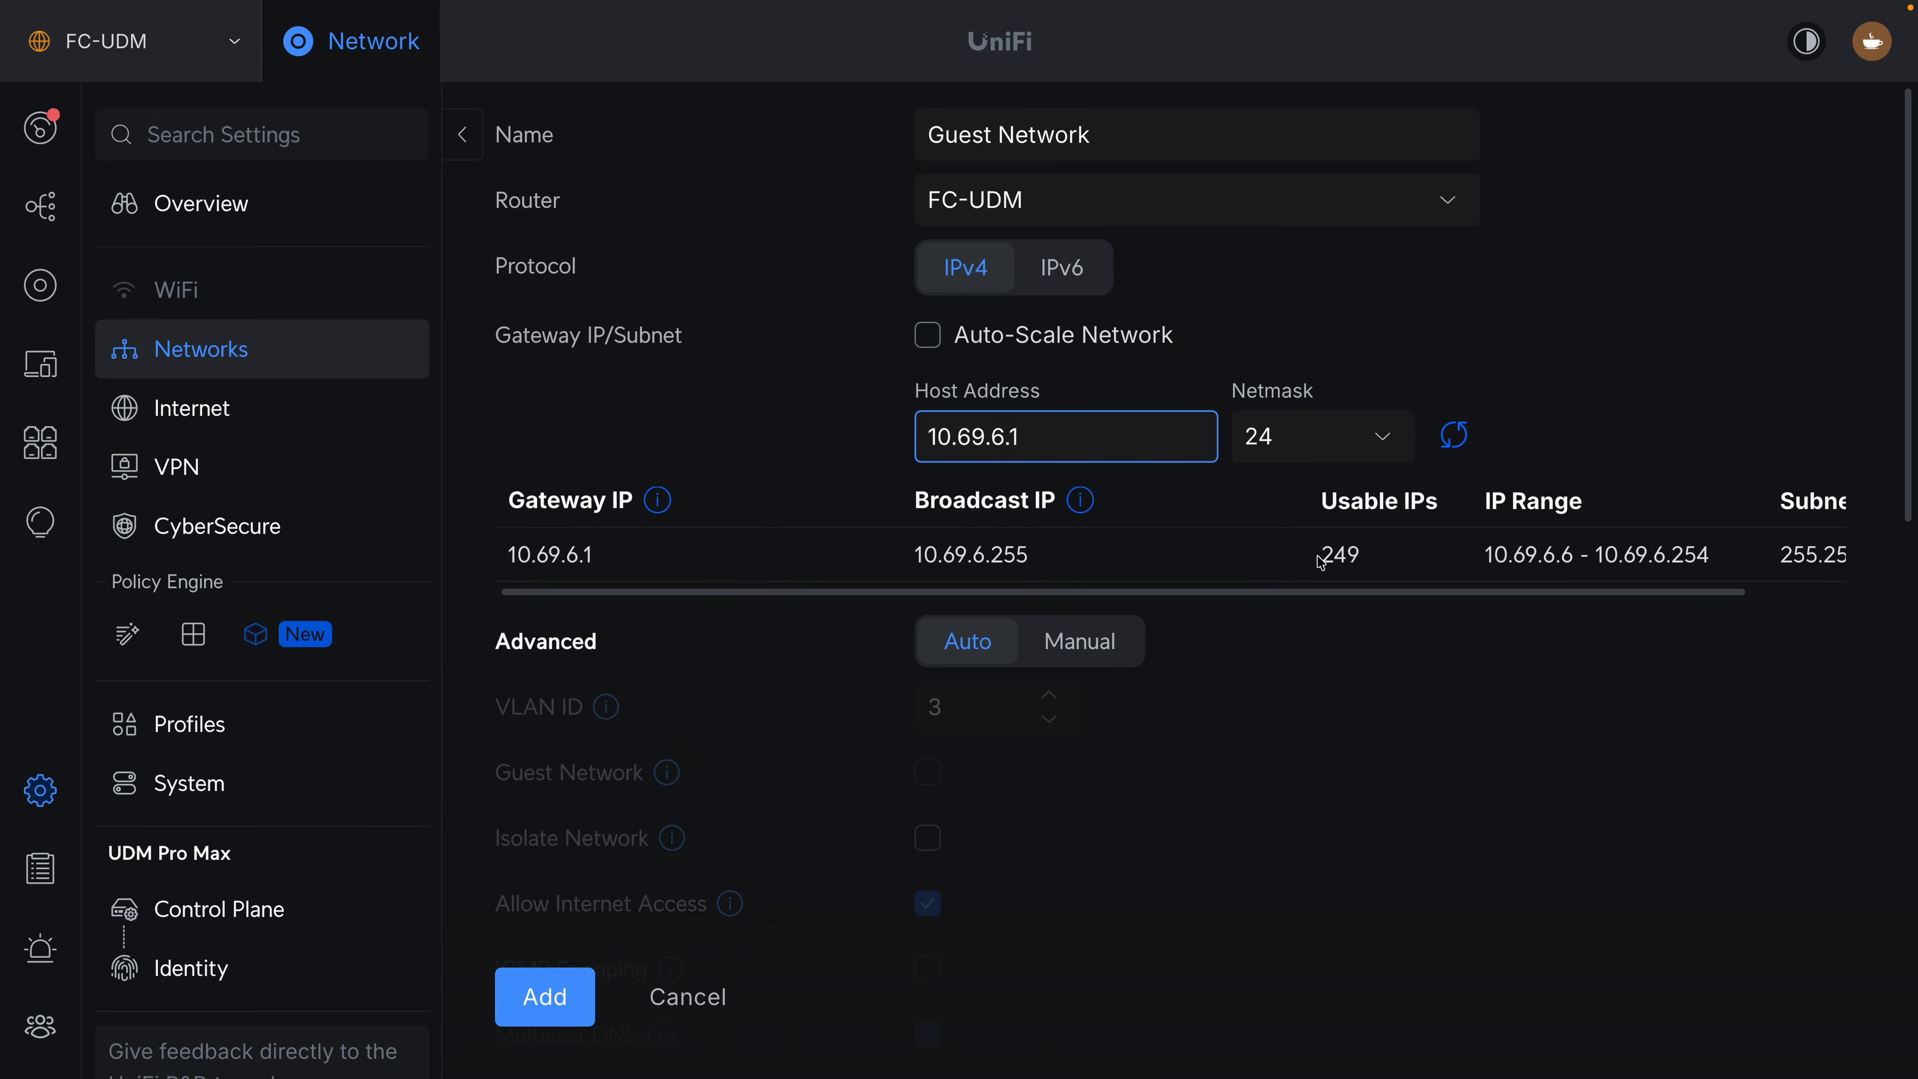
scroll(1073, 662, "down", 1)
left_click(1101, 628)
left_click(979, 687)
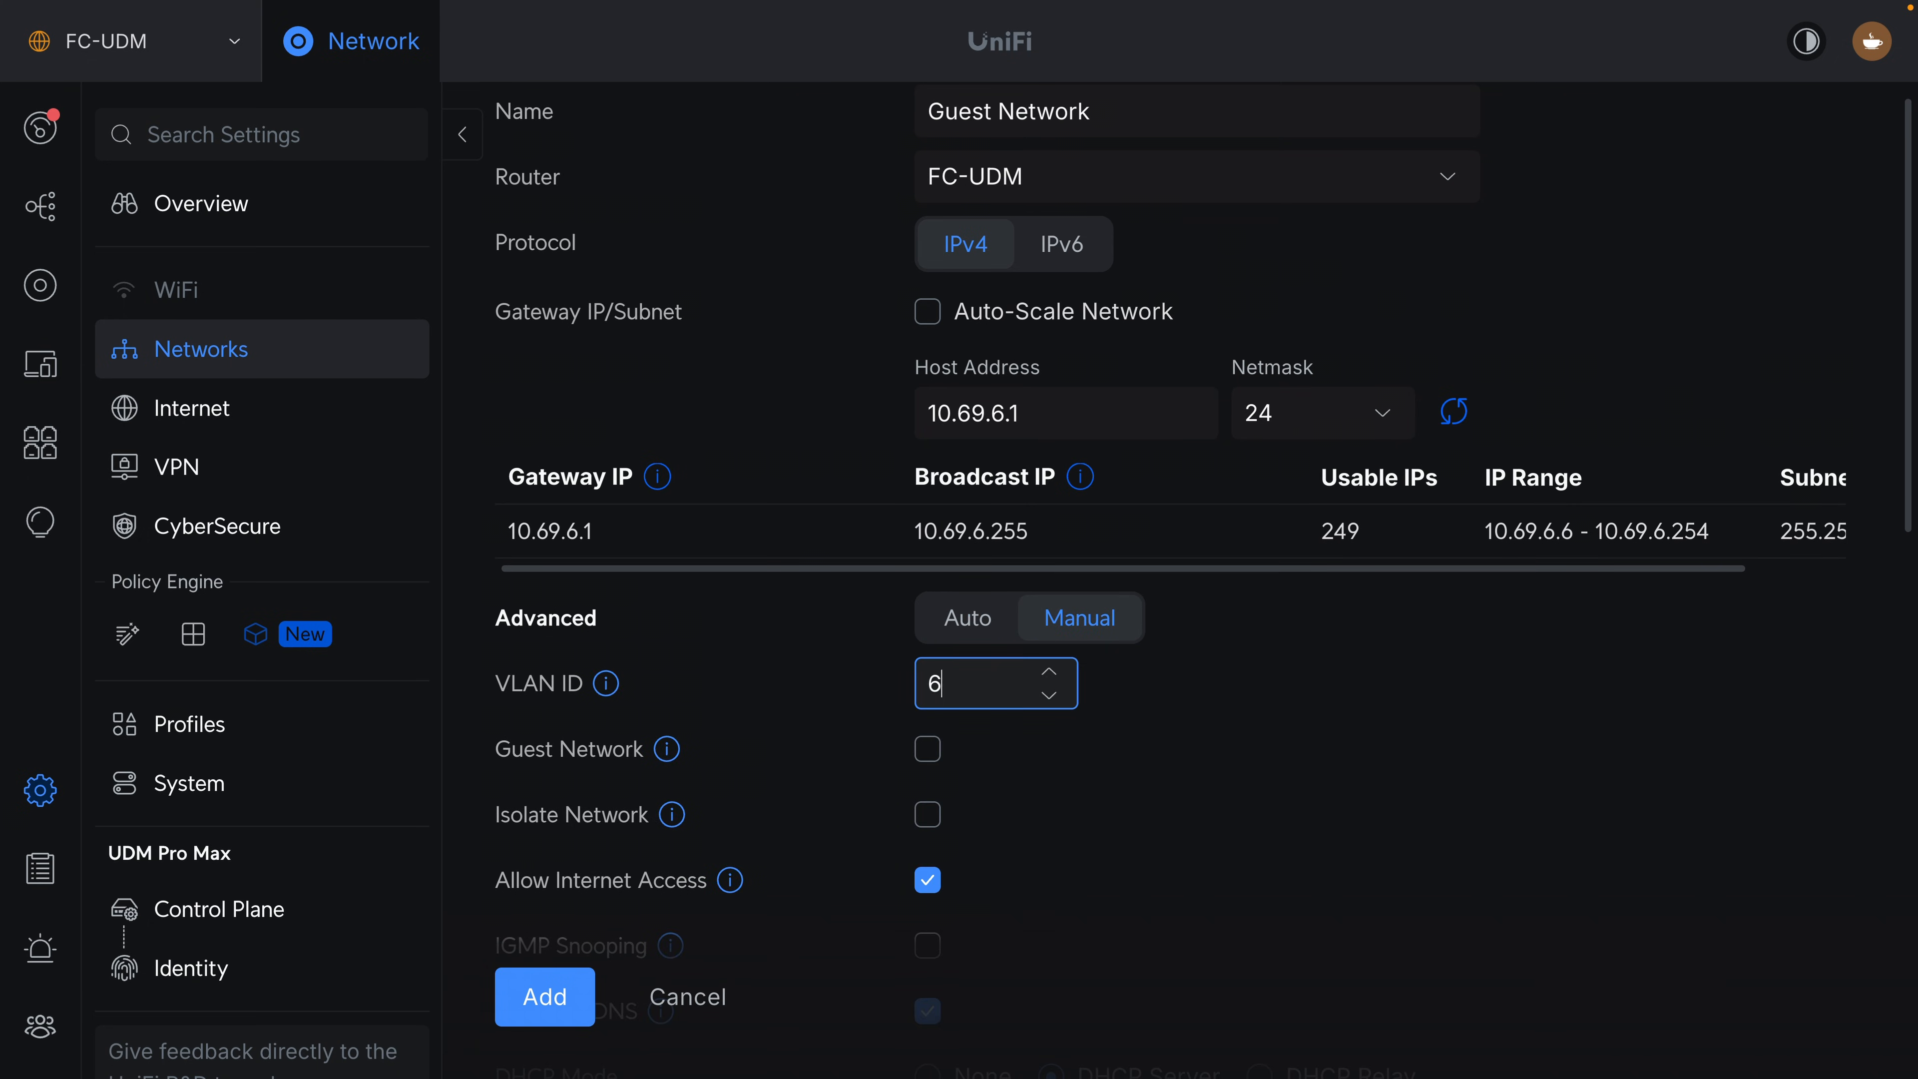
Enable the Guest Network option and replace automatic DNS with the servers 1.1.1.3 and 1.0.0.3.
left_click(921, 544)
scroll(922, 544, "down", 4)
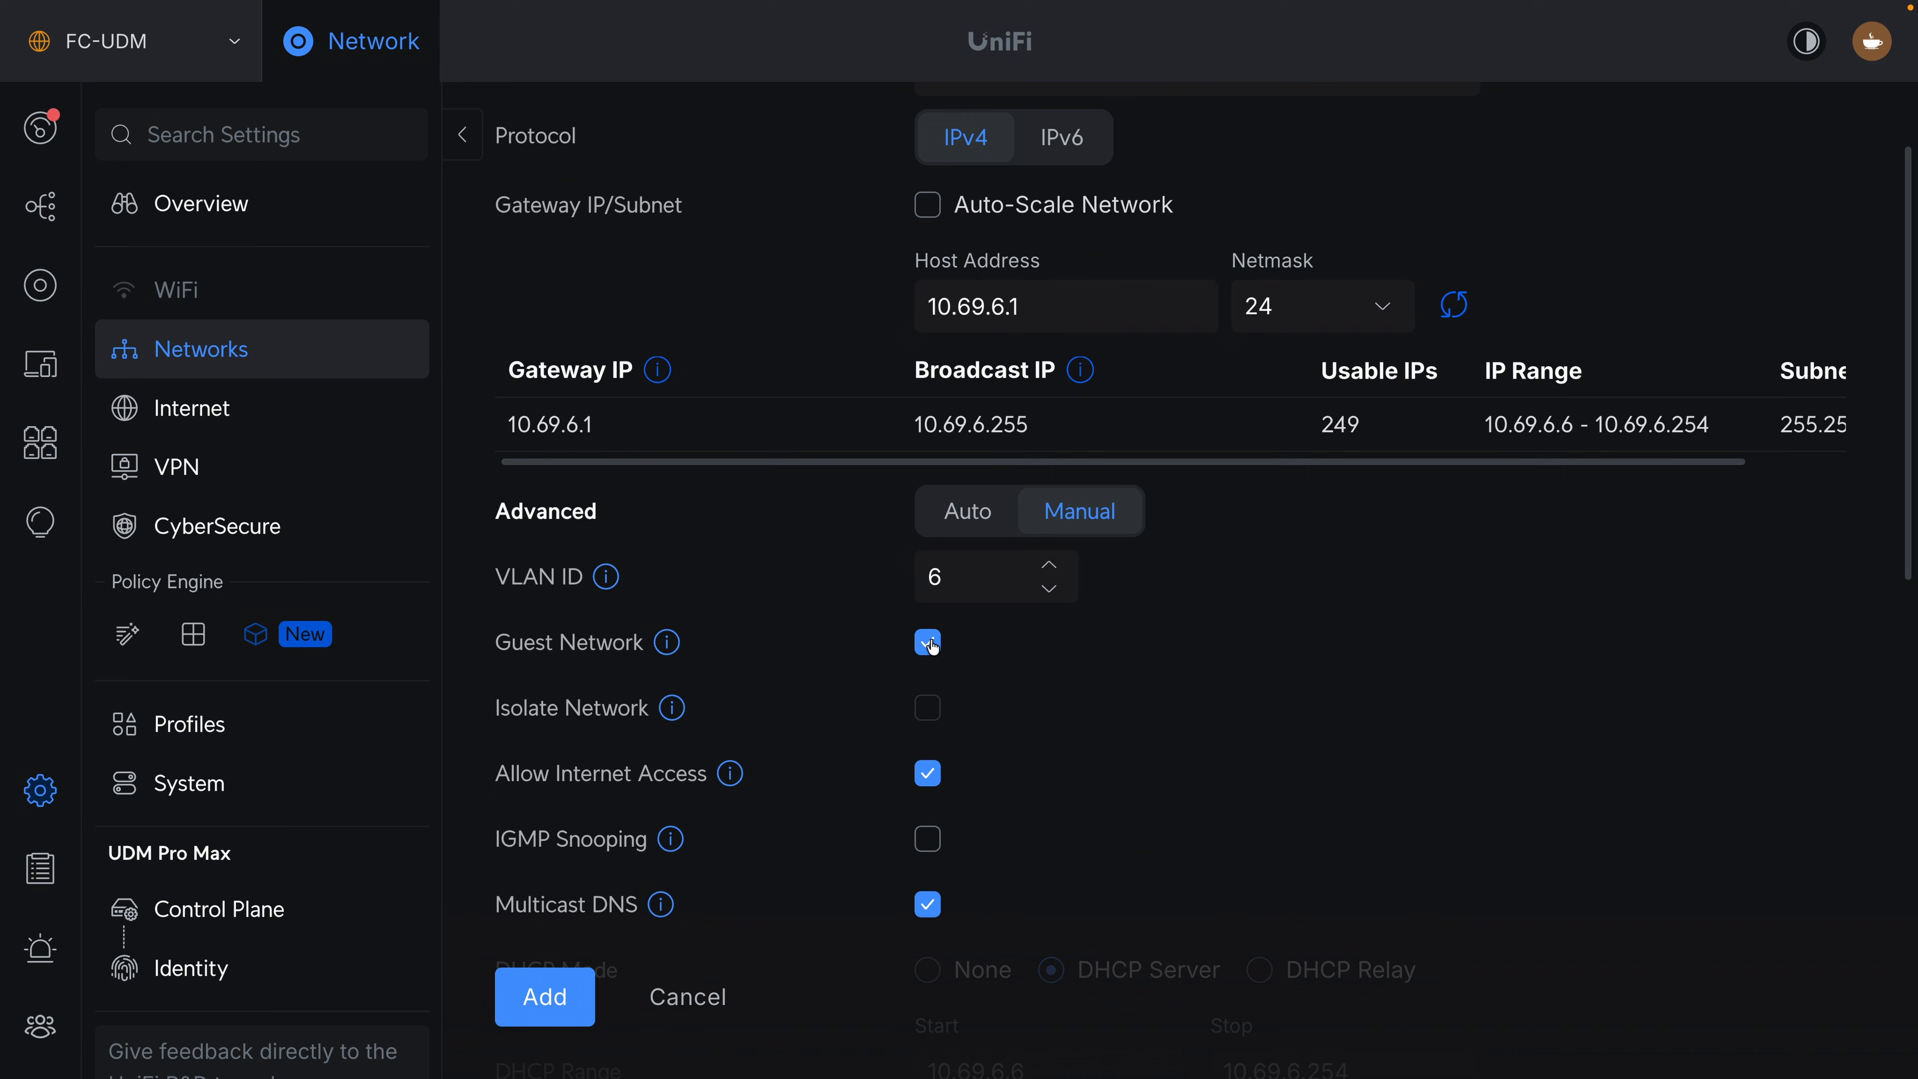
scroll(1010, 684, "down", 6)
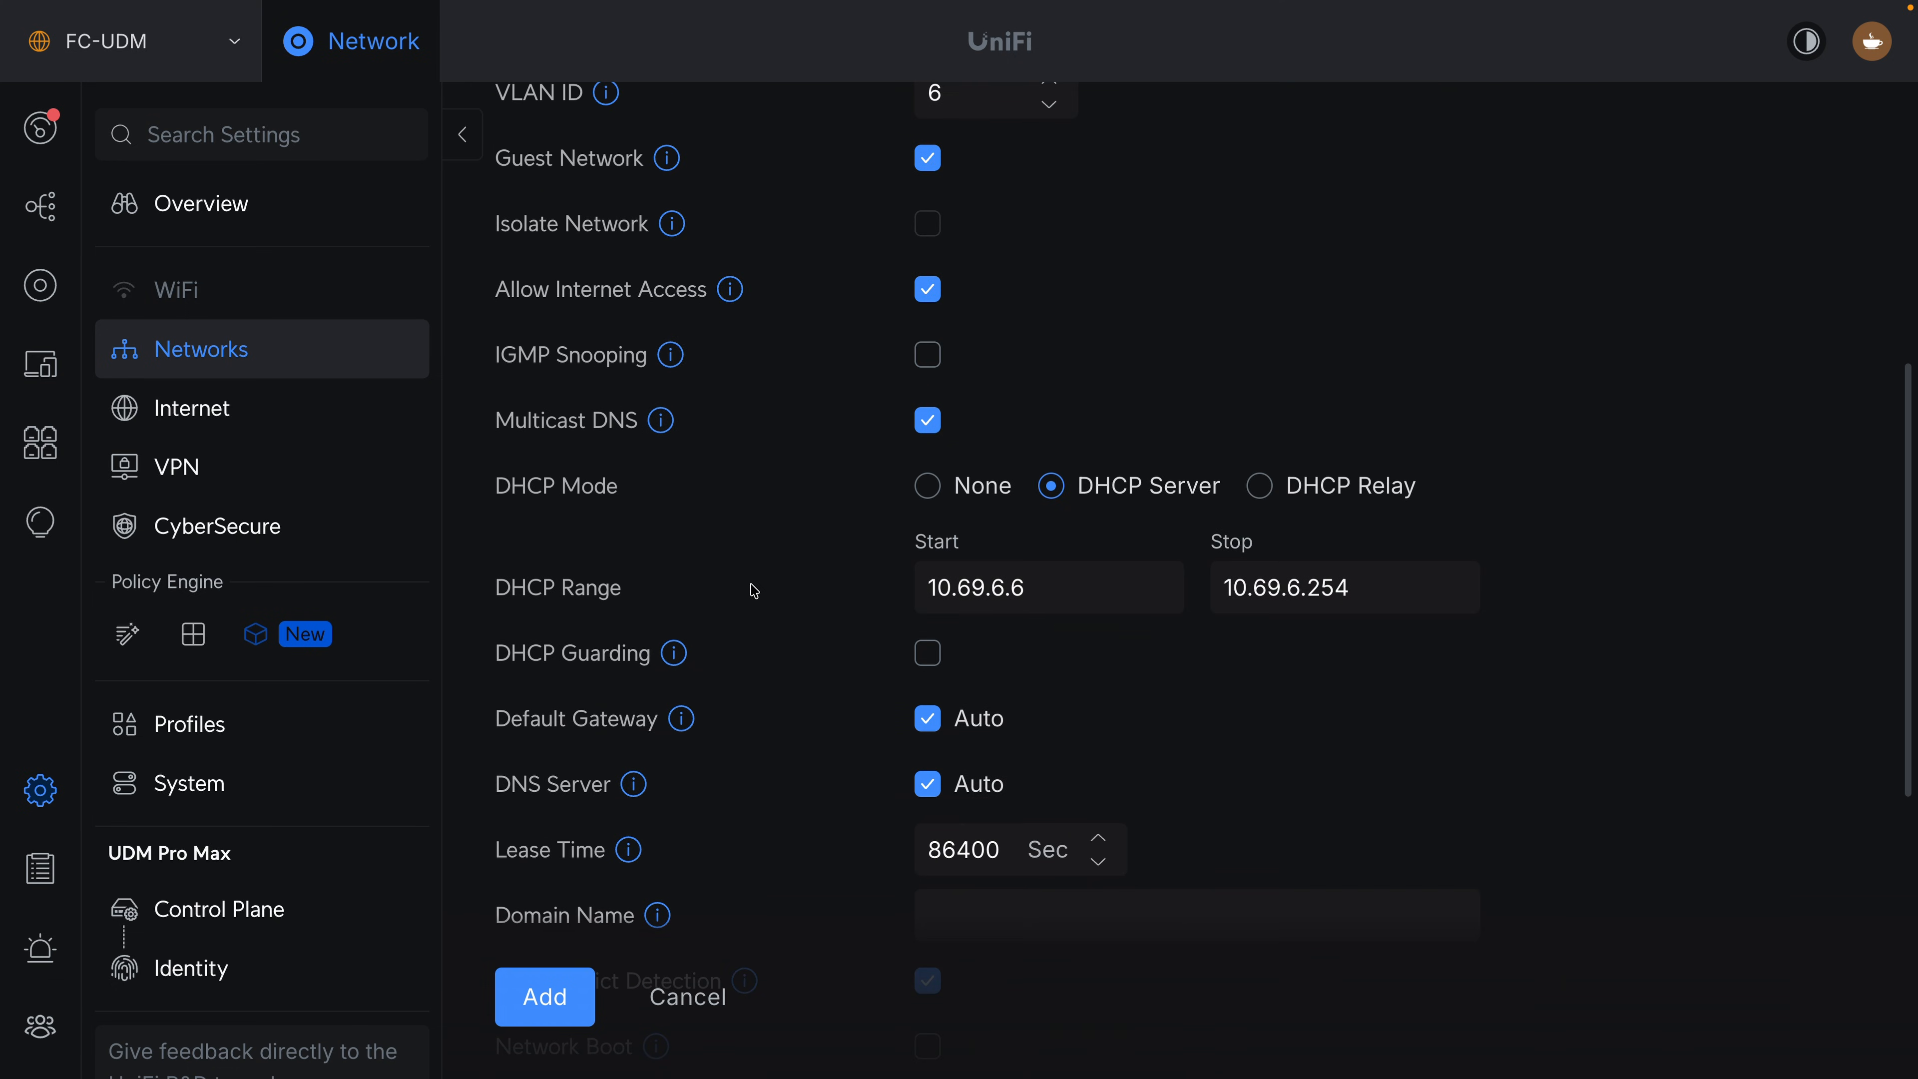
left_click(964, 794)
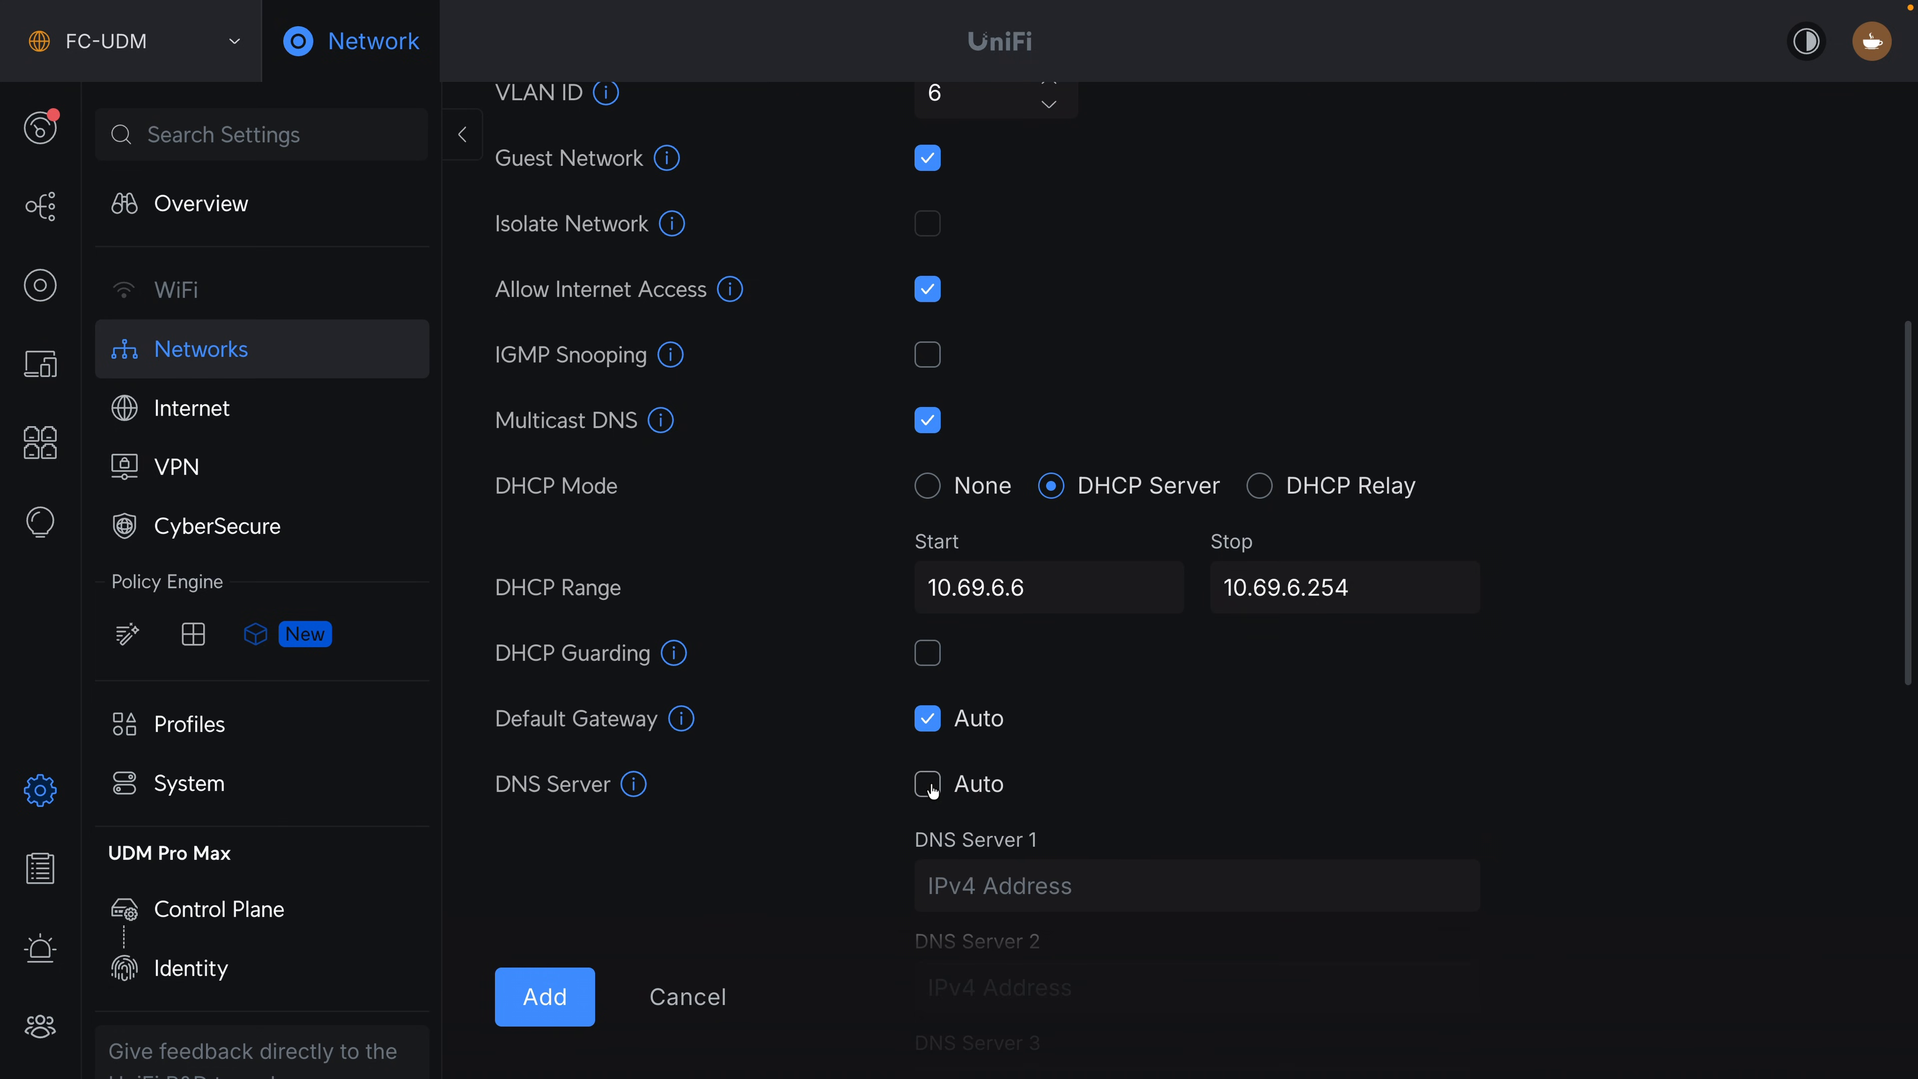
scroll(934, 792, "down", 1)
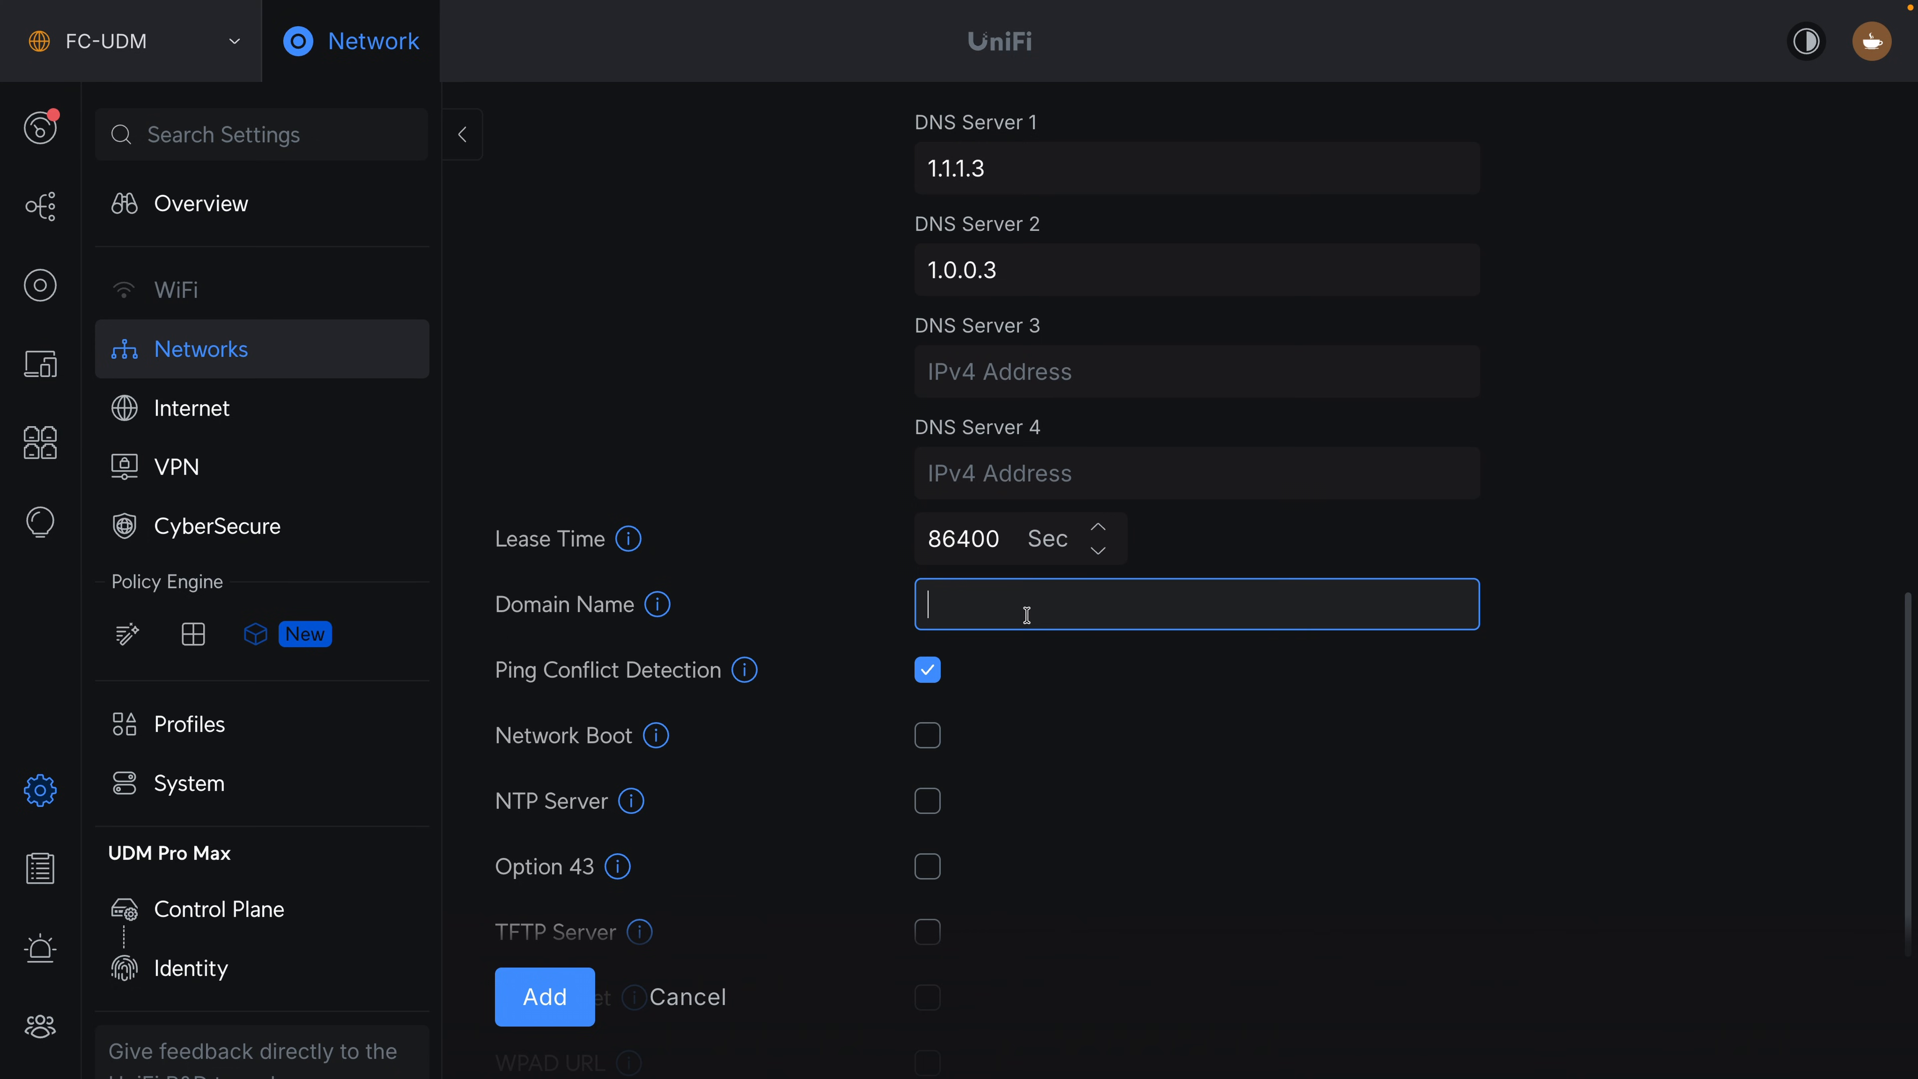
Set the Guest Network's domain name to coffee-guest.local and add the network.
type("coffee-guest.local")
scroll(588, 1007, "down", 2)
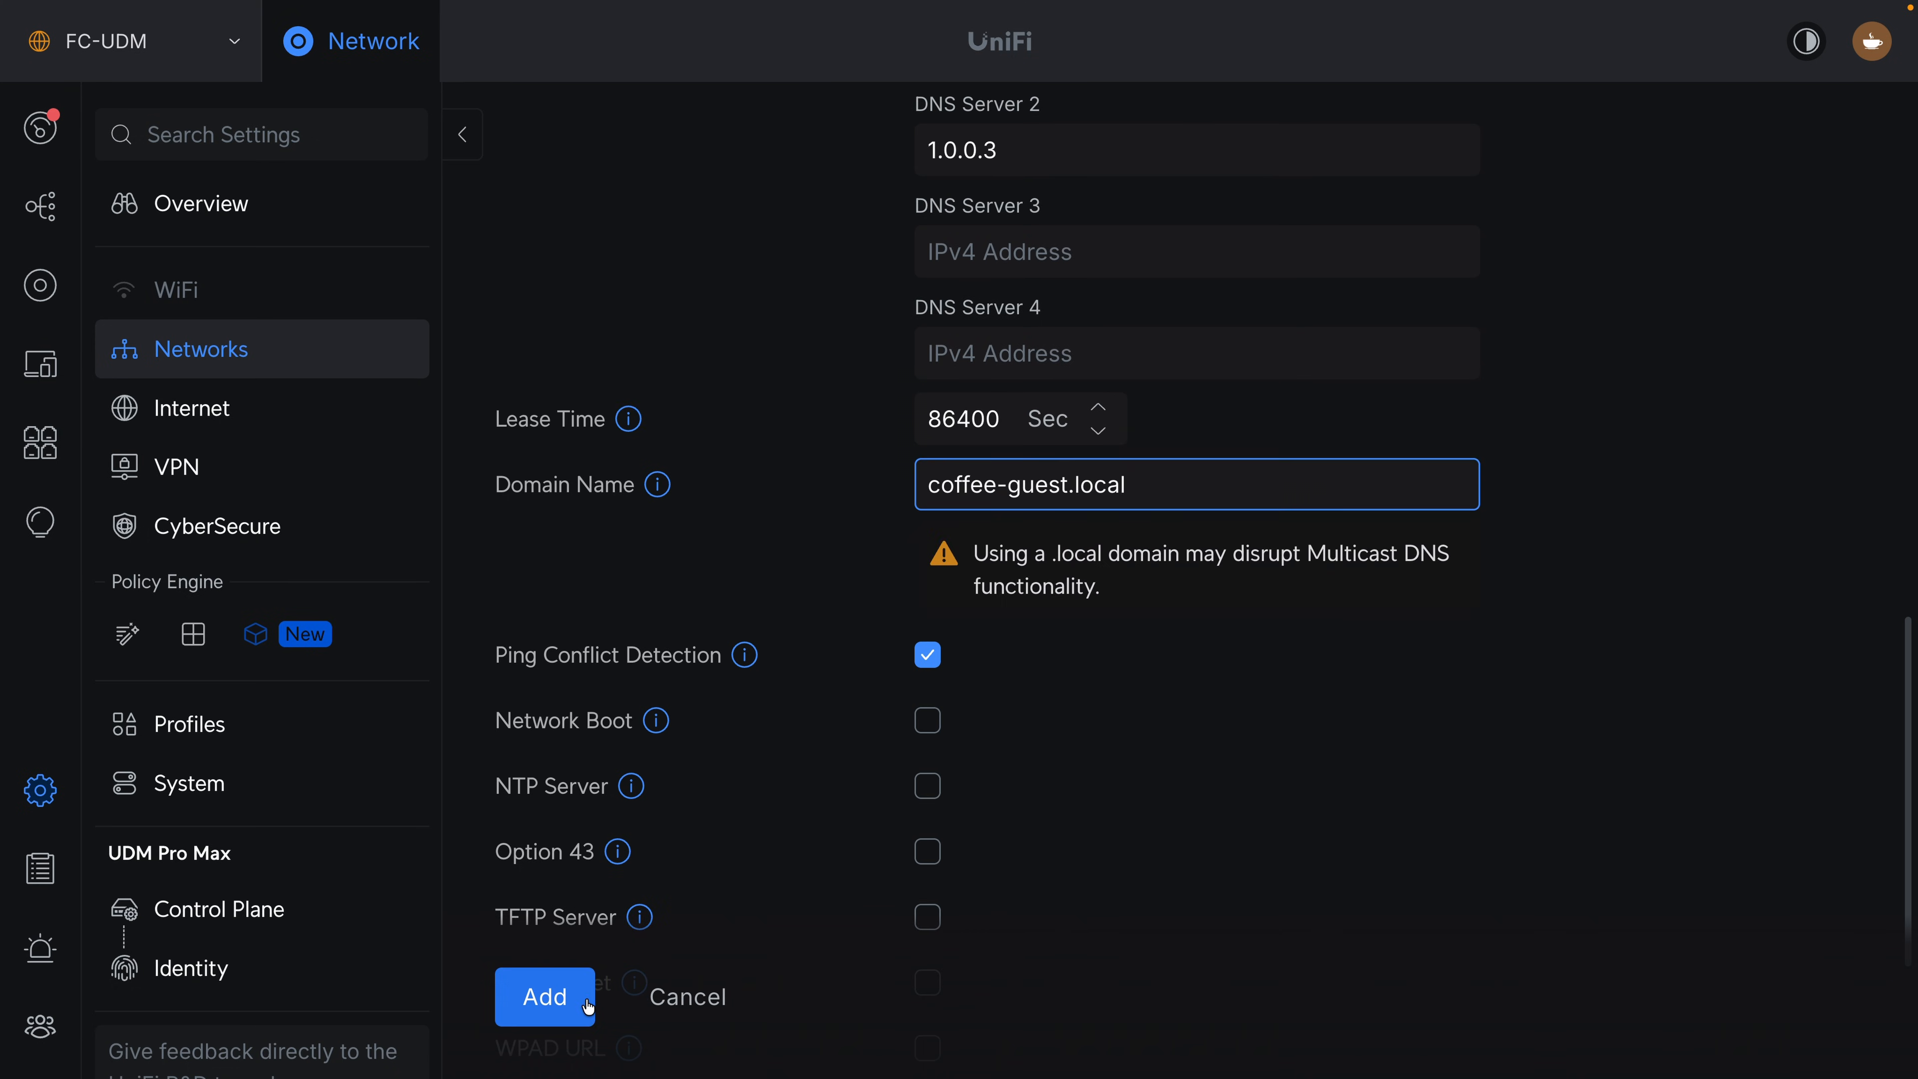
left_click(588, 1007)
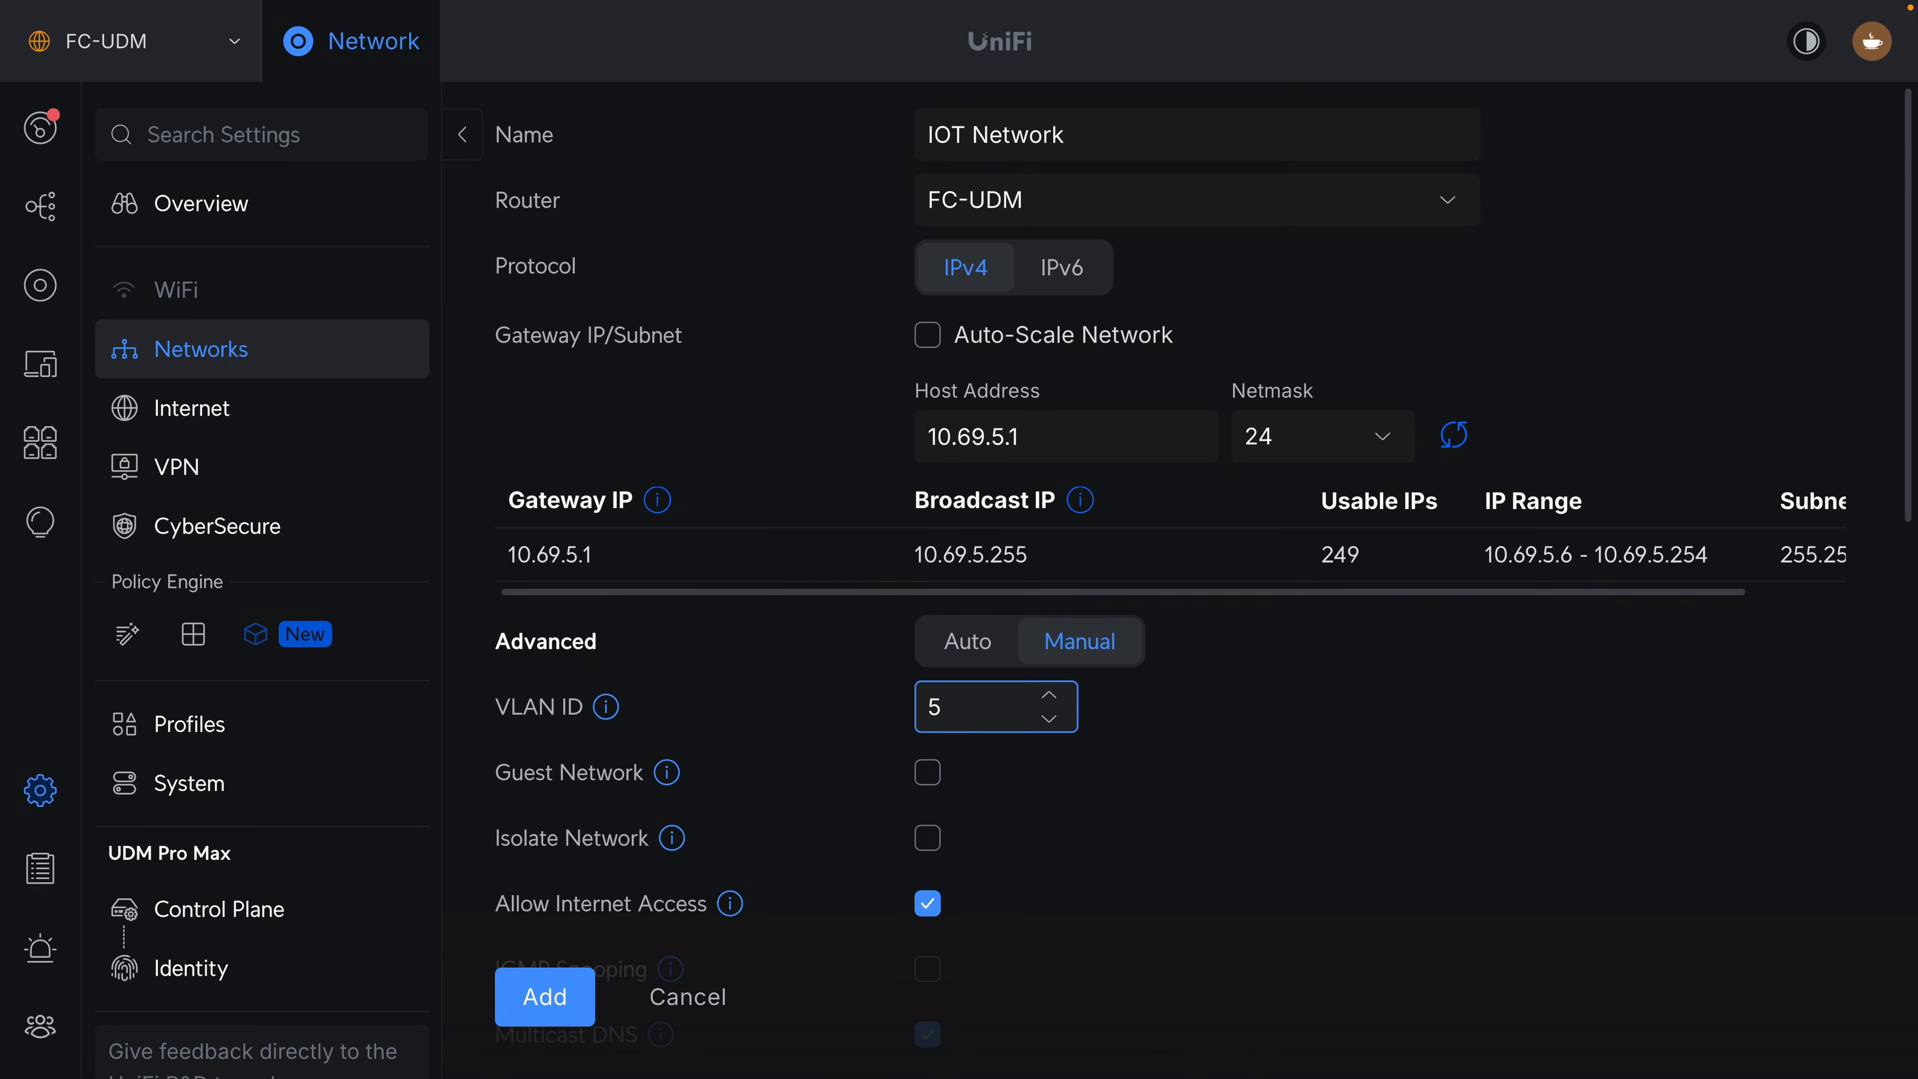
Isolate the IOT Network, change its DHCP range start address, and turn off automatic DNS.
scroll(1019, 798, "down", 2)
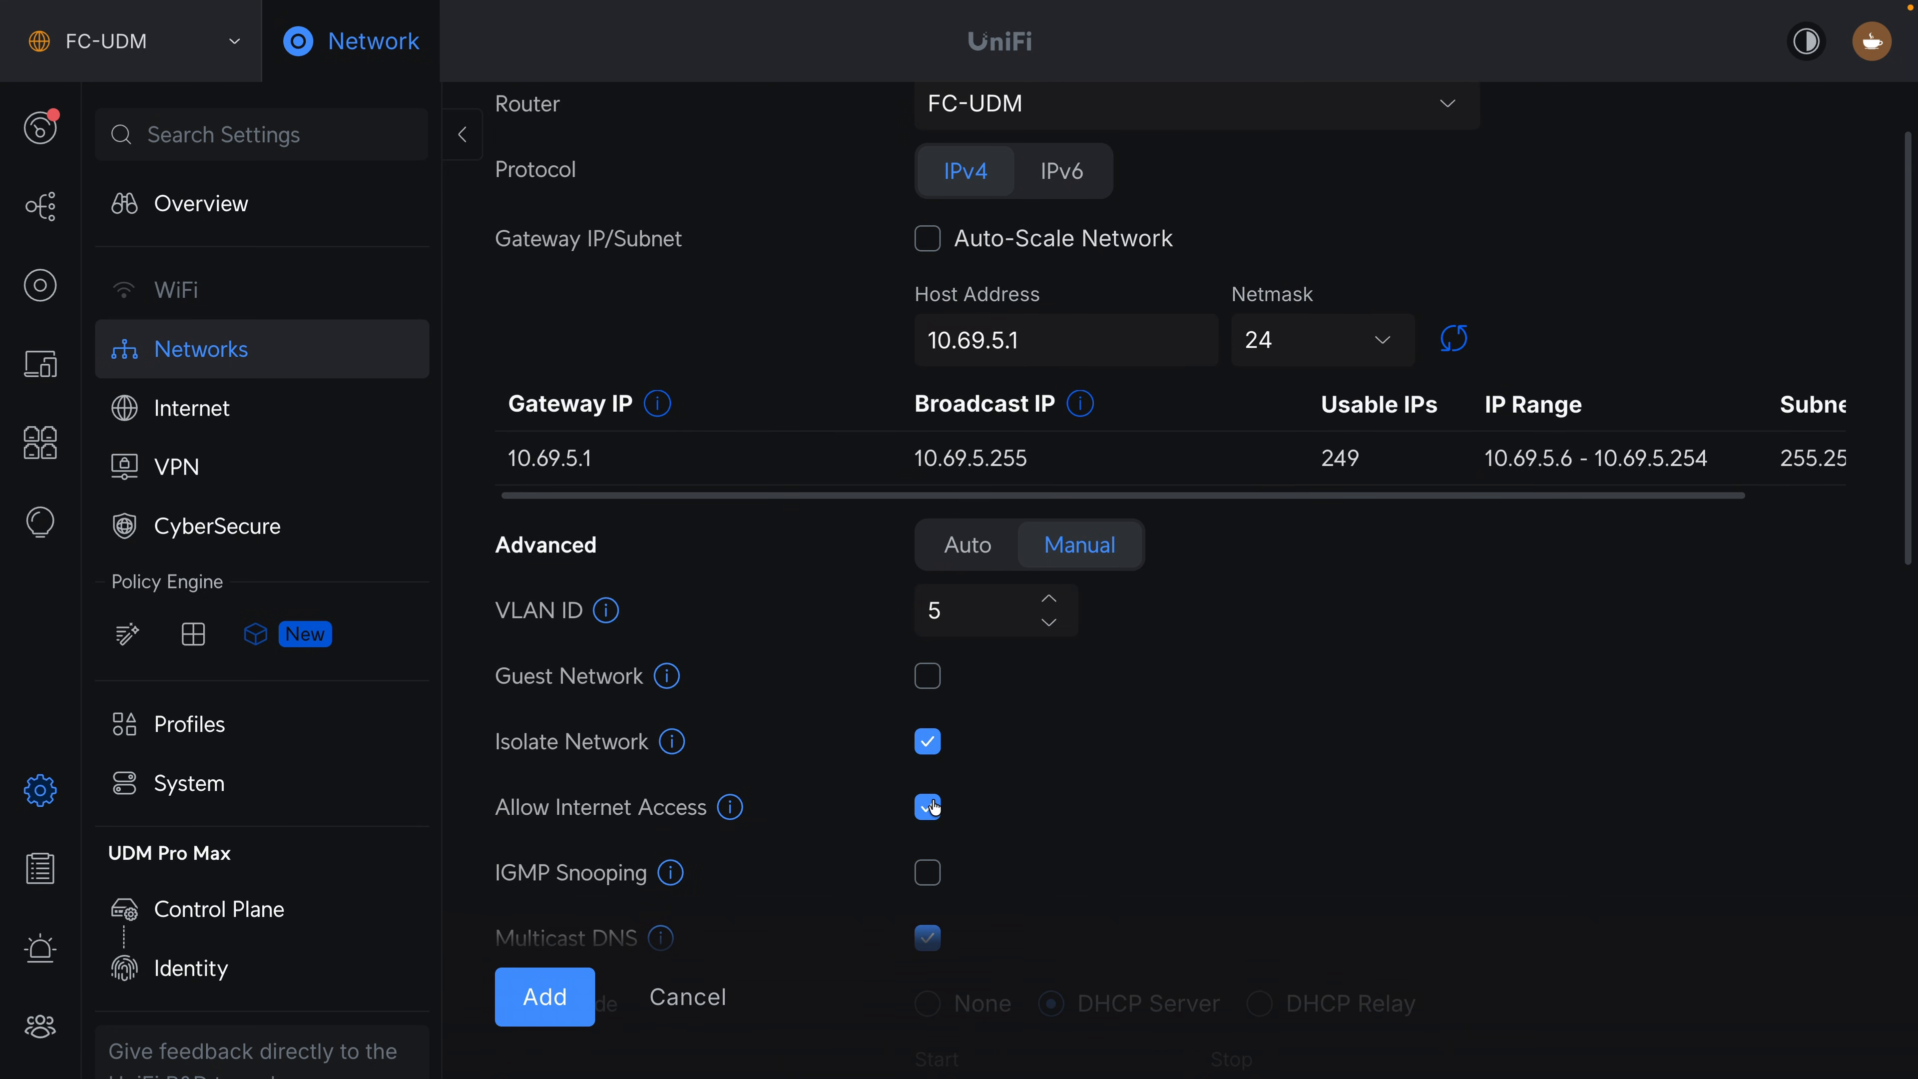
scroll(908, 799, "down", 5)
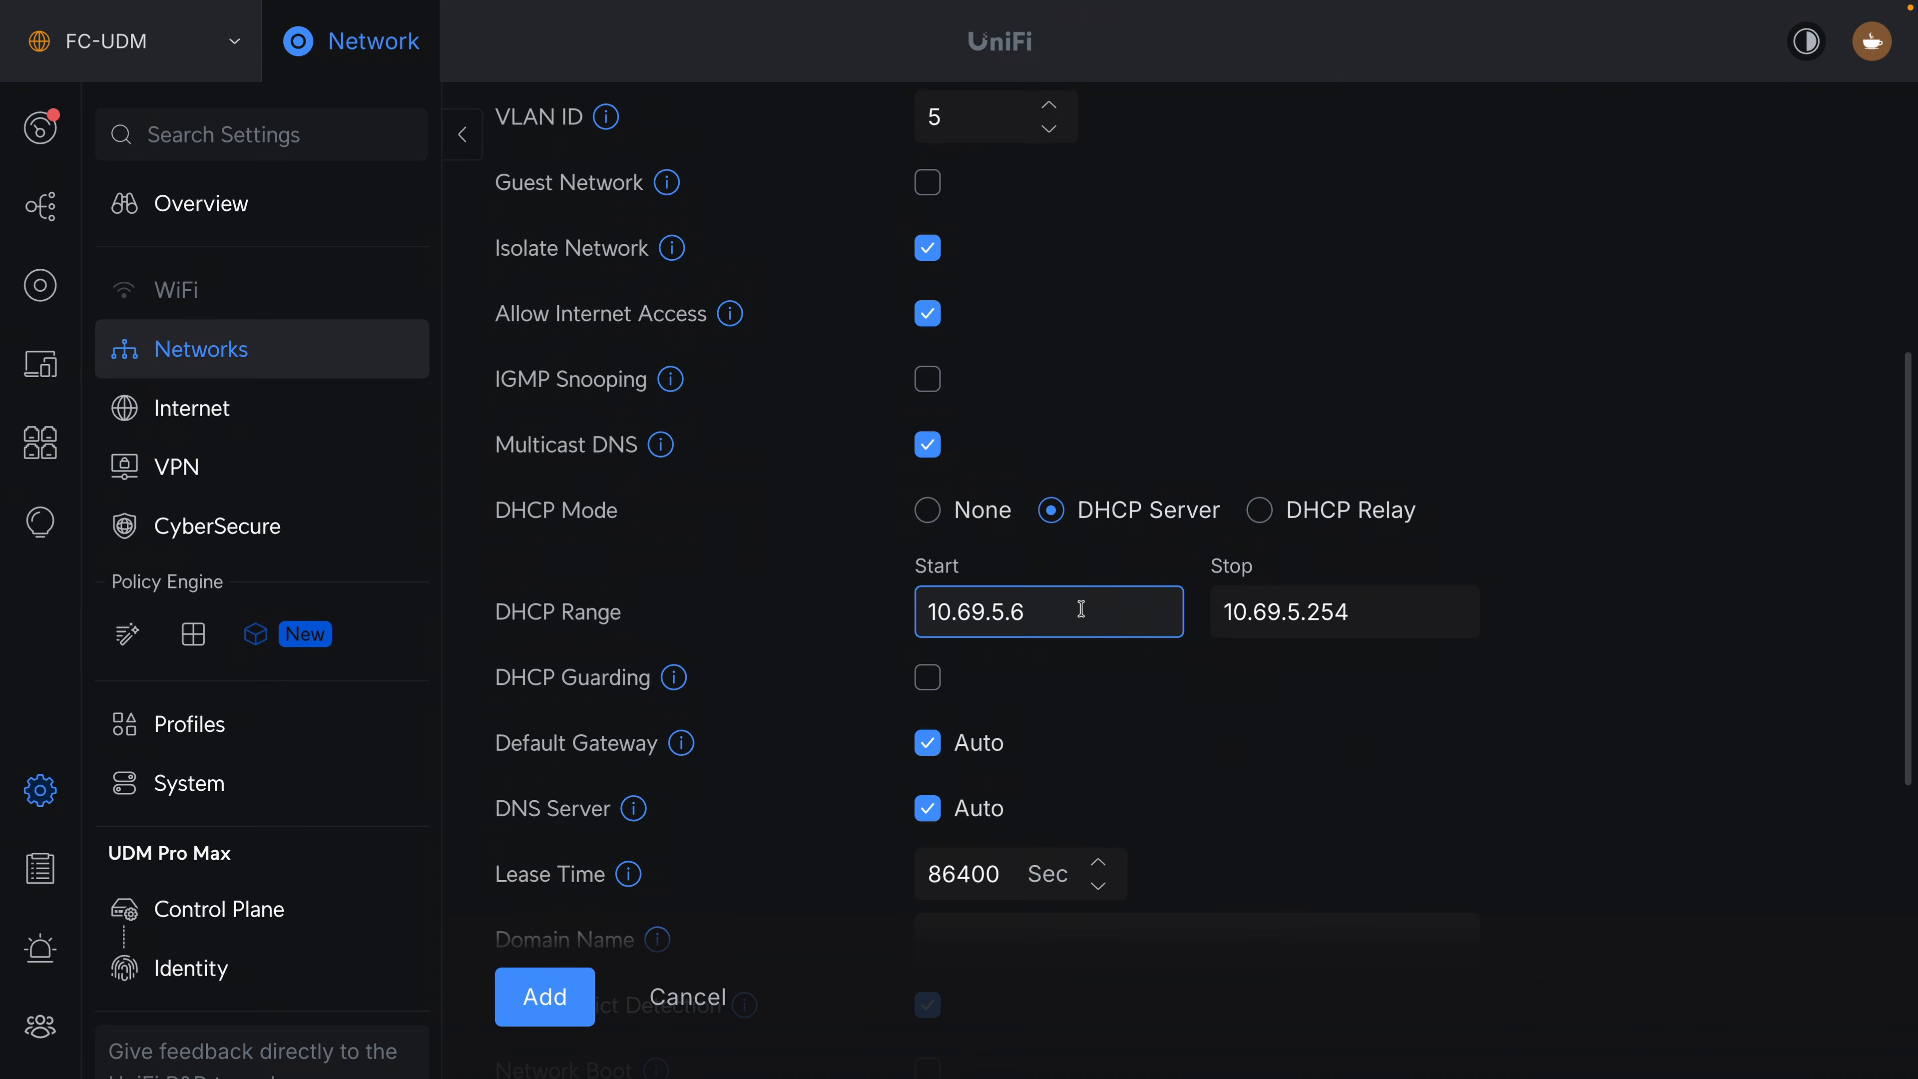
key("BackSpace")
type("100")
left_click(962, 805)
scroll(982, 823, "down", 2)
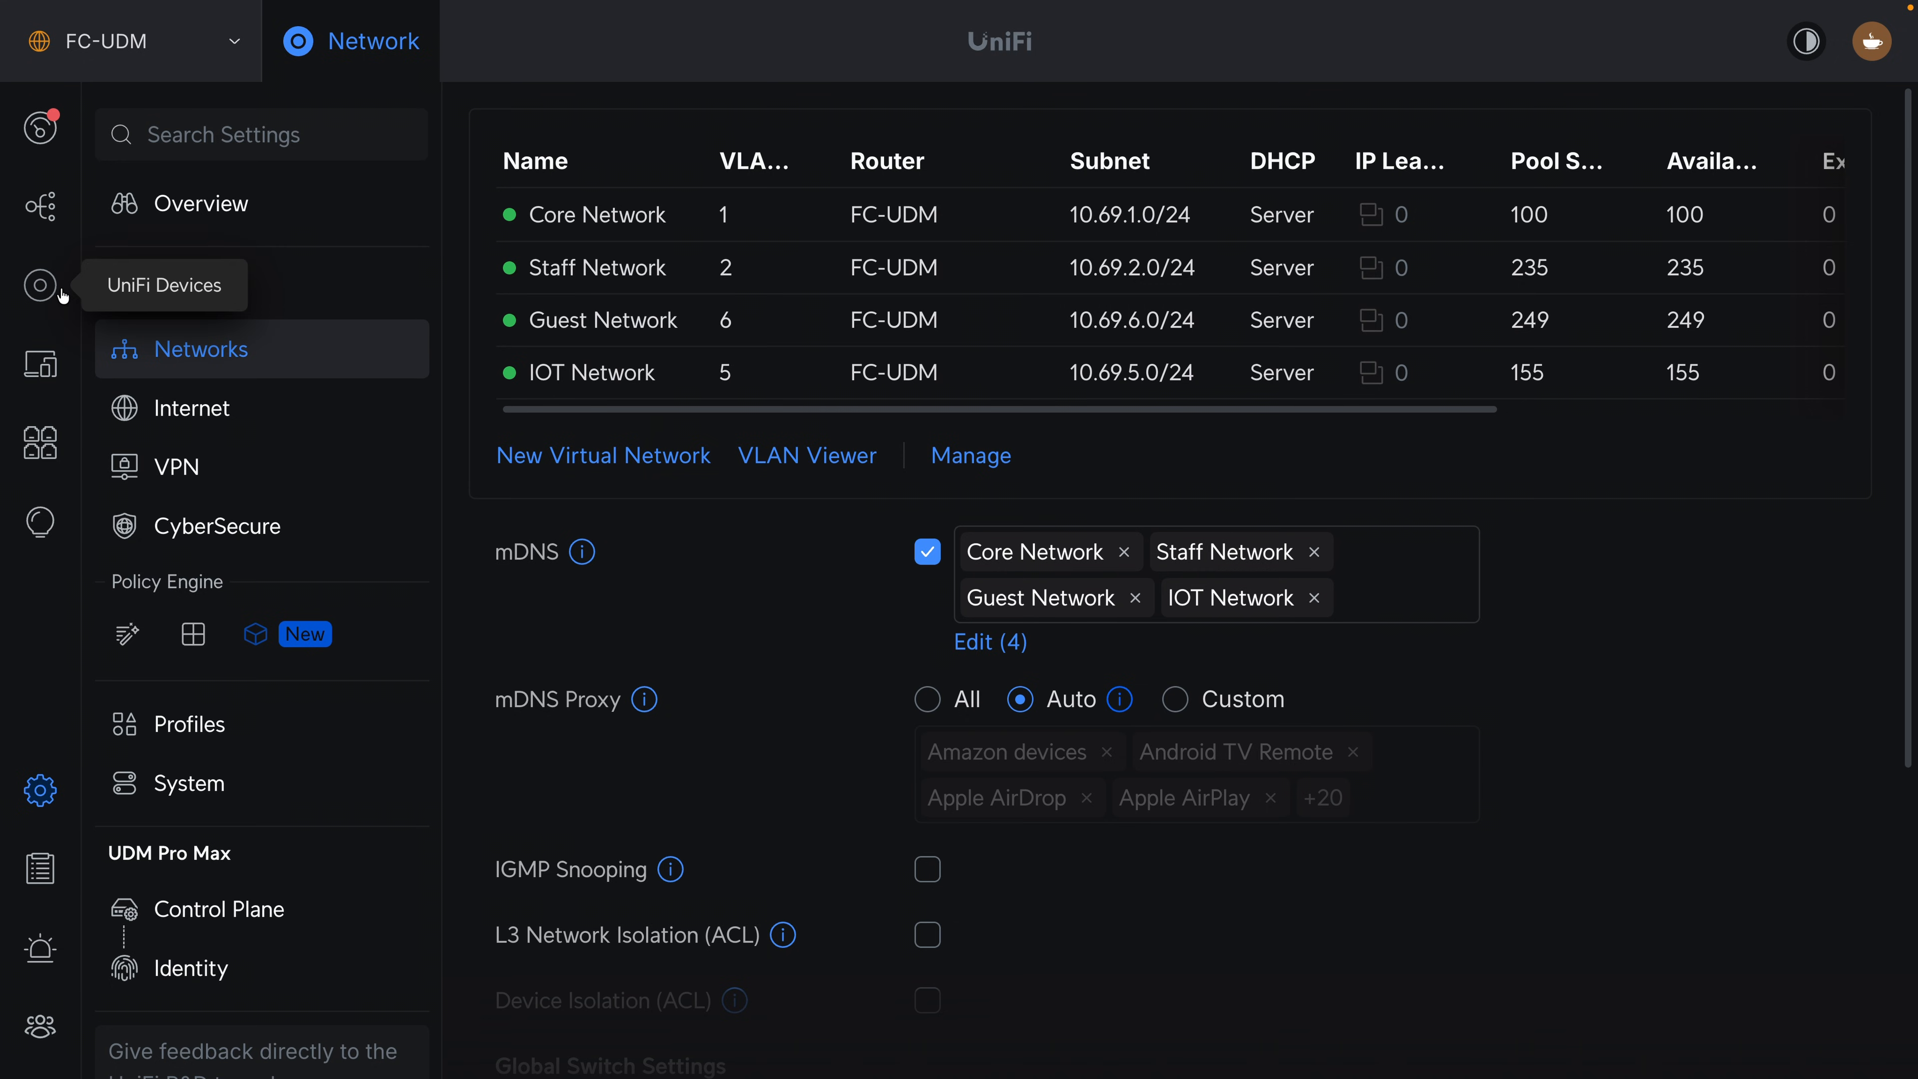
Open the Port Manager for the USW Pro HD 24 PoE switch.
left_click(62, 293)
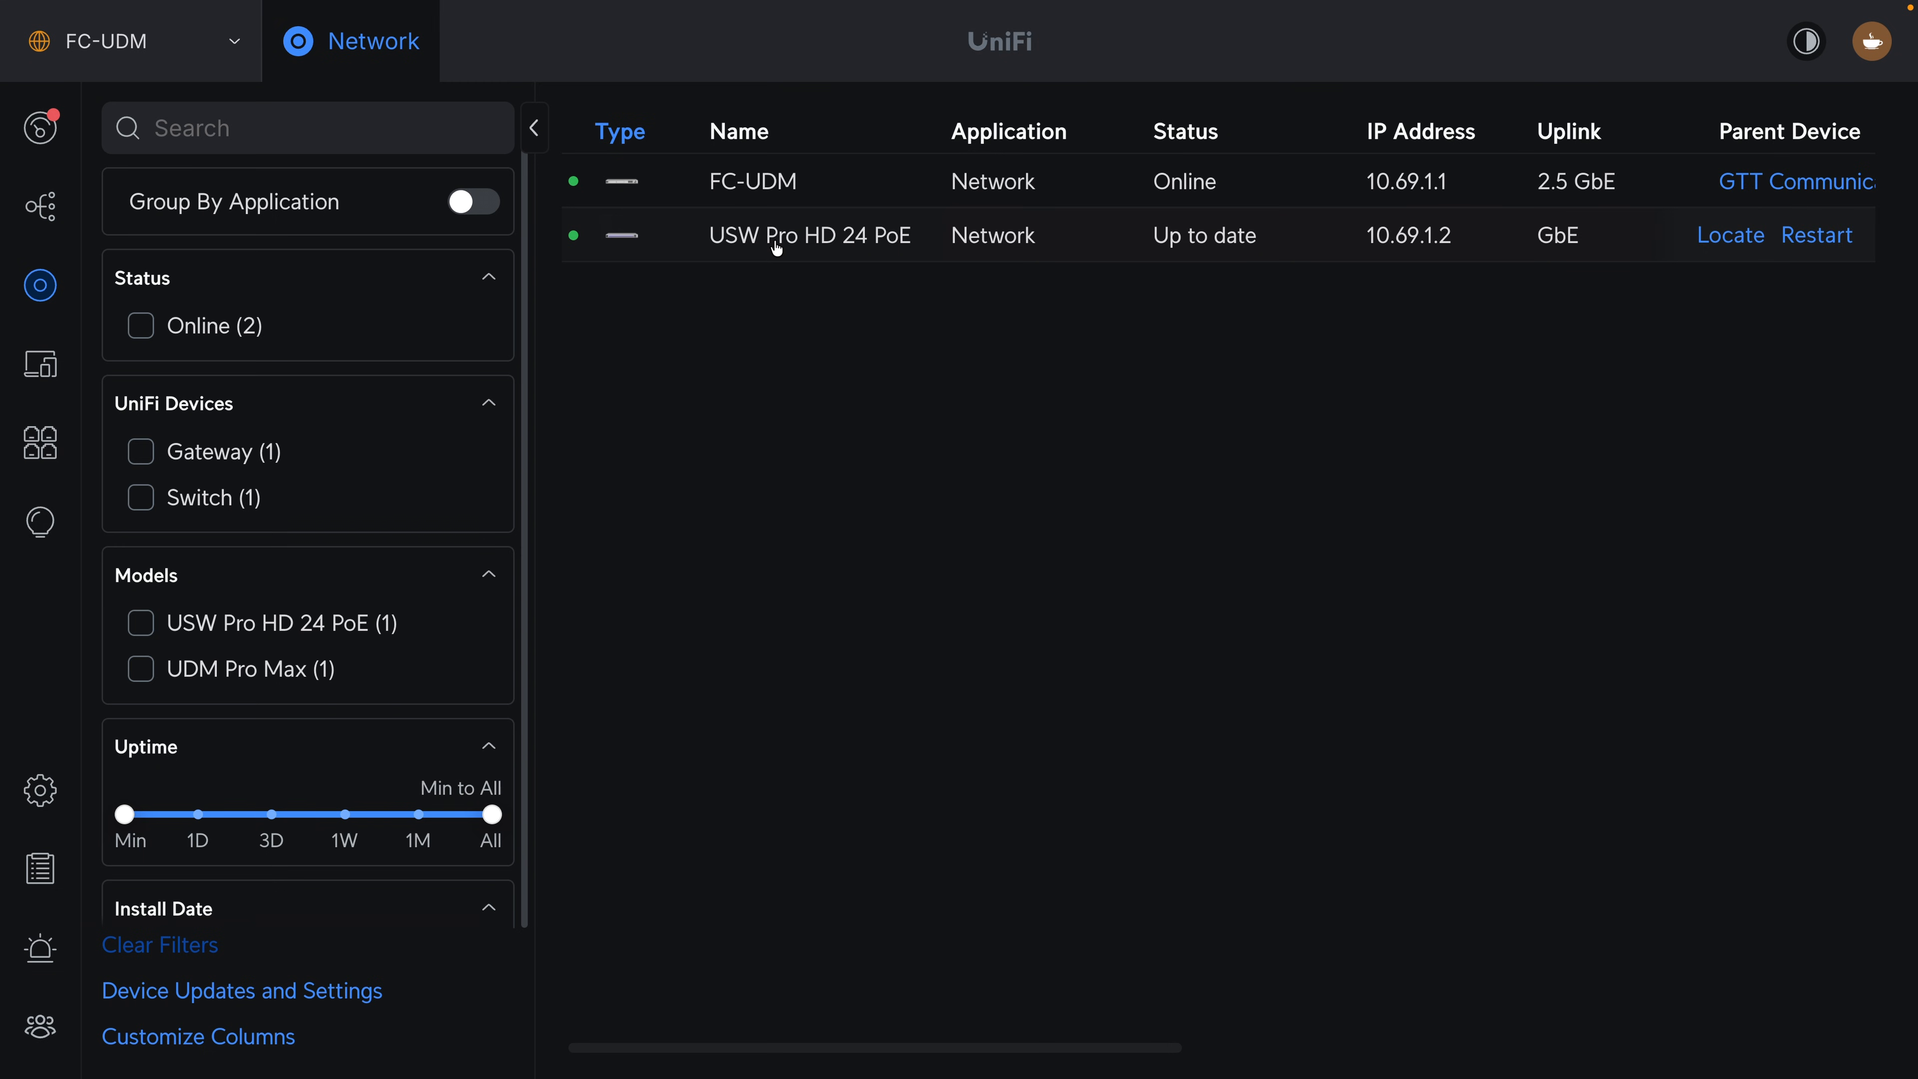
left_click(778, 250)
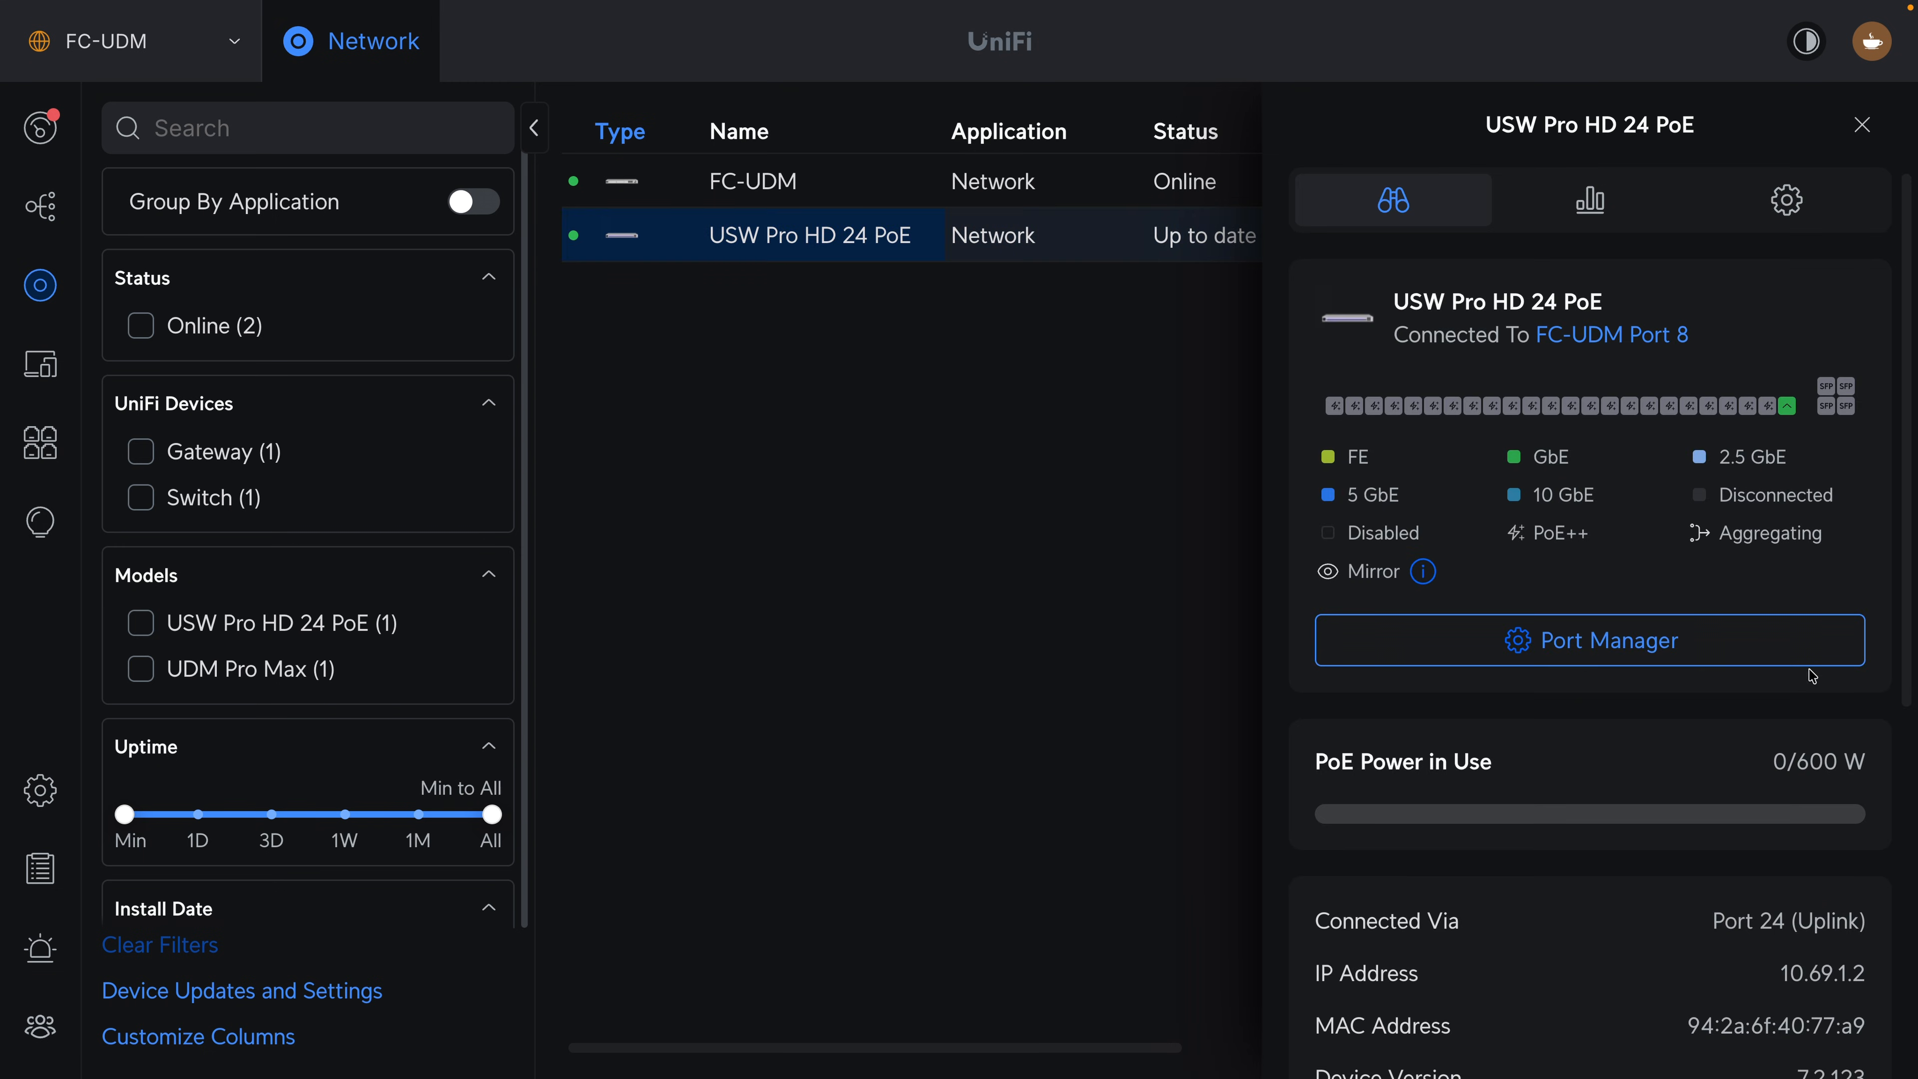
left_click(1802, 656)
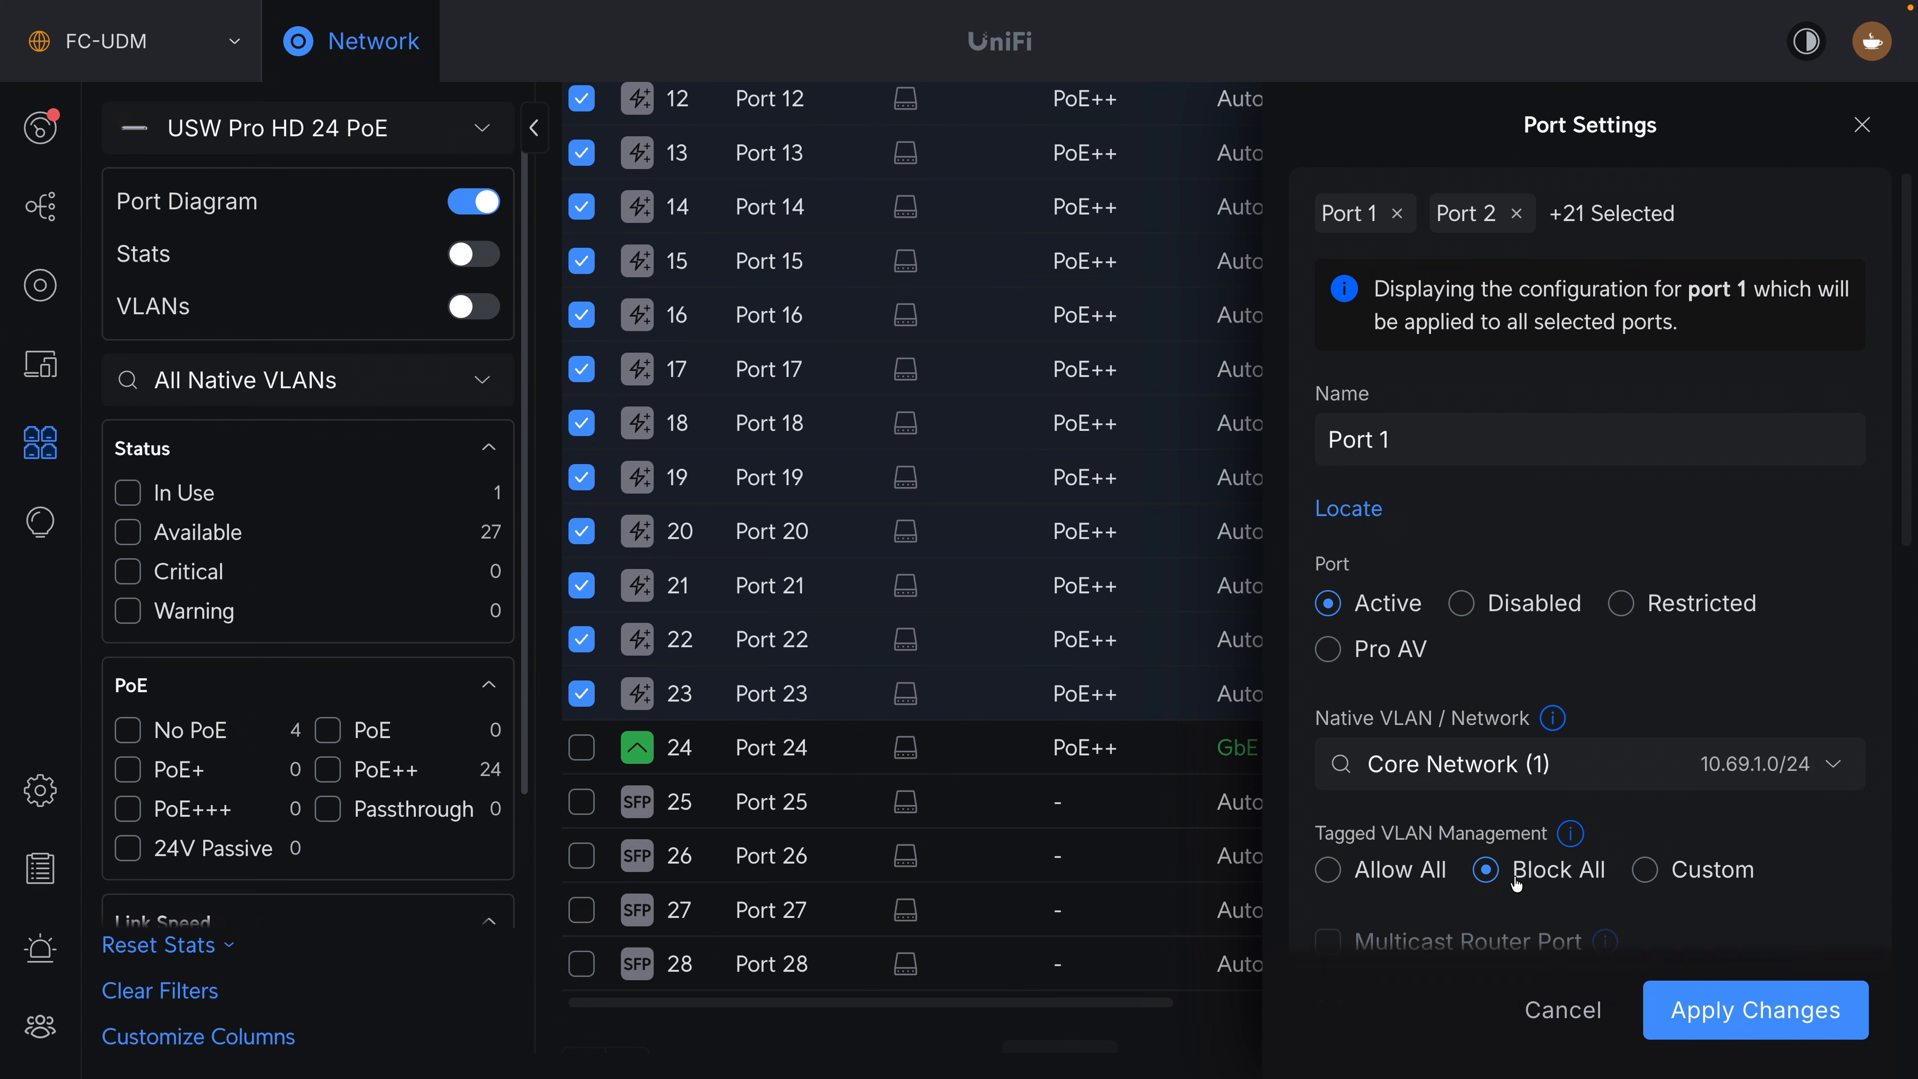
Assign Staff Network (2) as the native VLAN of ports 1 to 23 and apply the settings to all selected ports.
left_click(1541, 773)
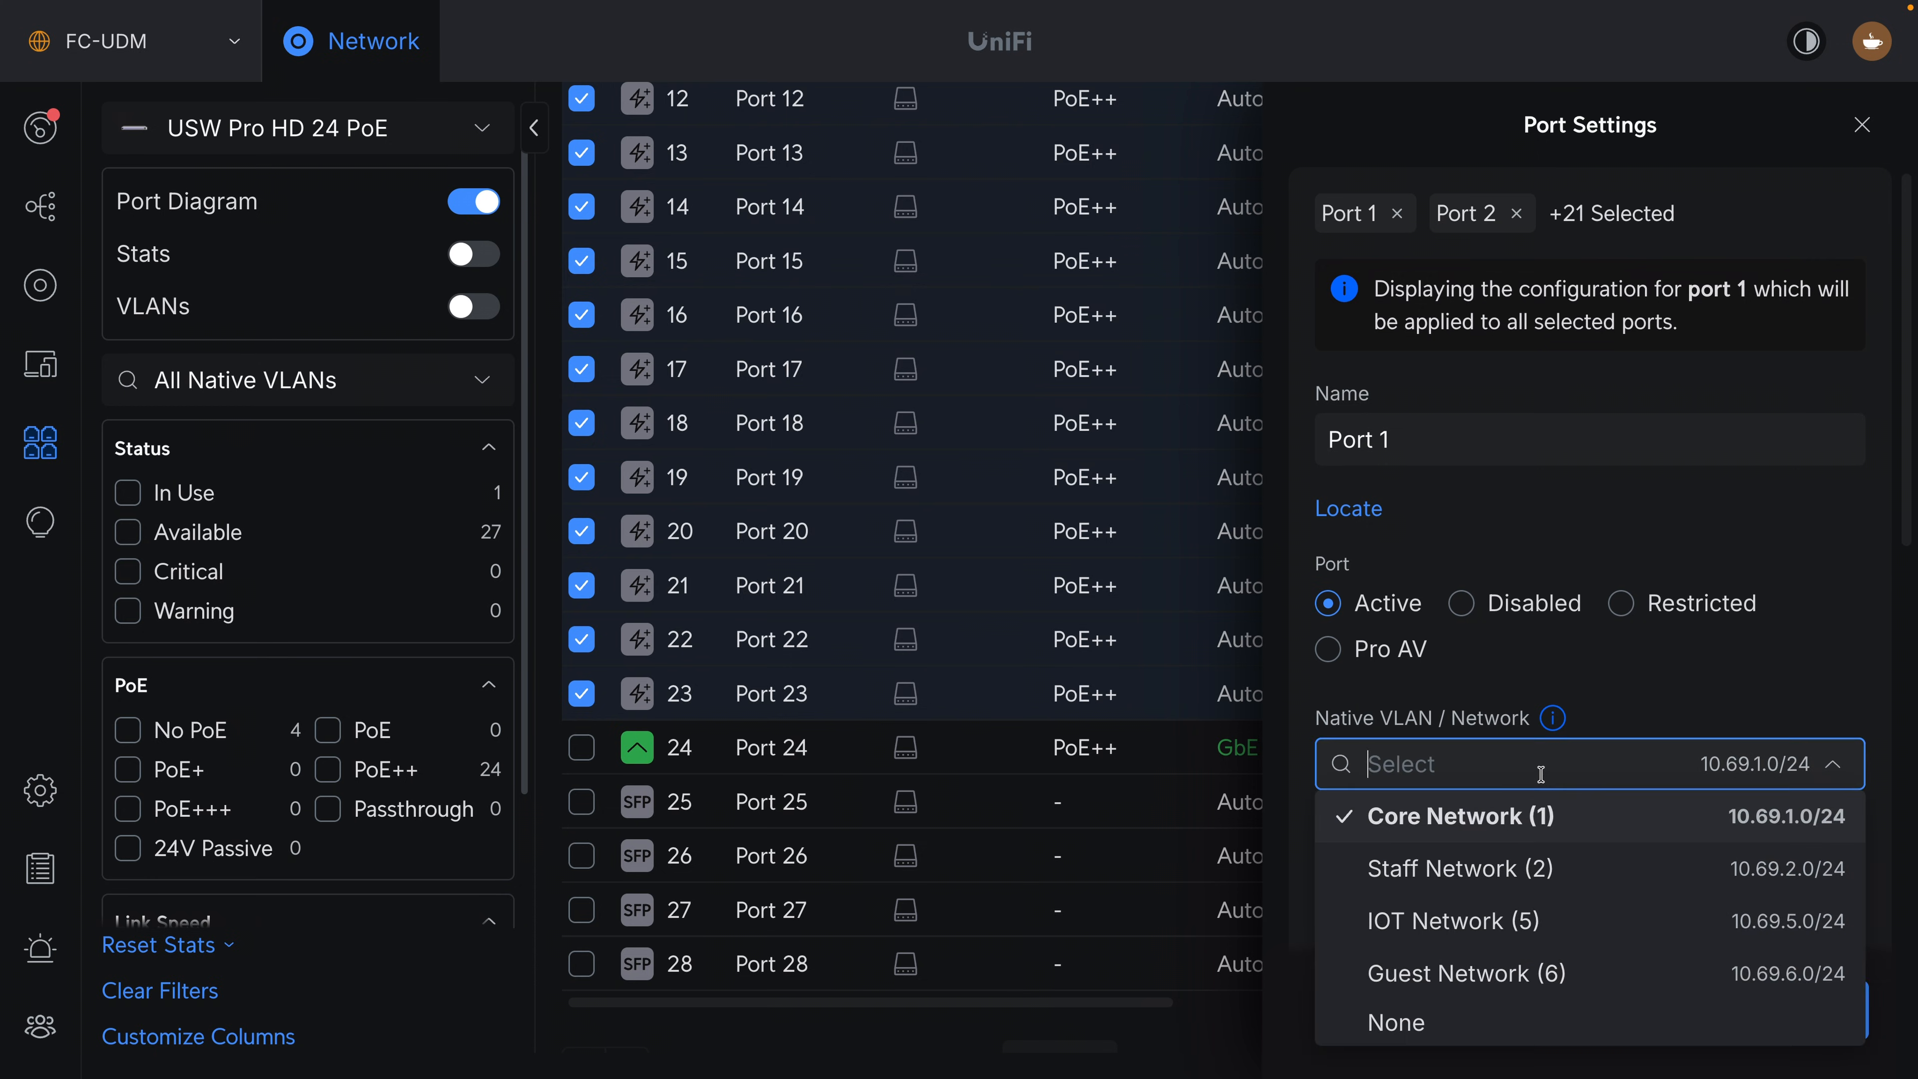
left_click(1532, 892)
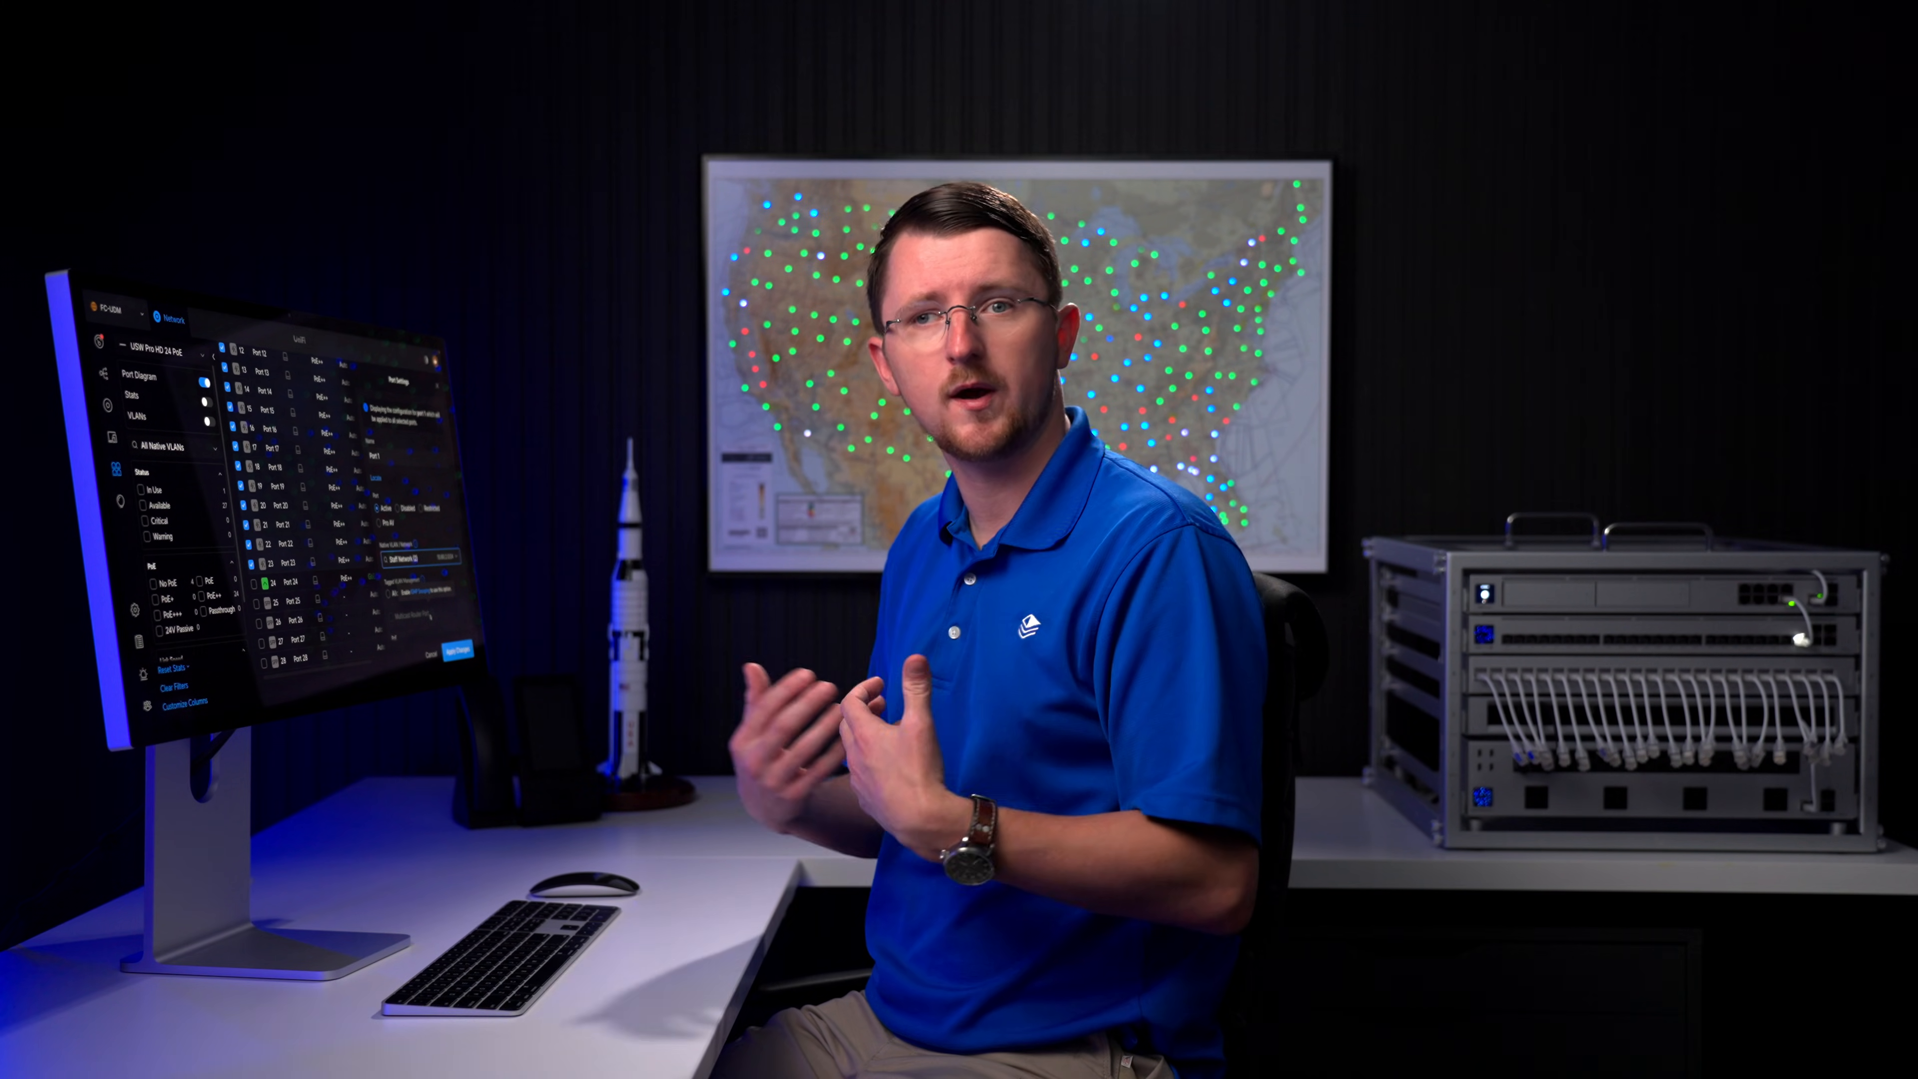
scroll(1770, 683, "down", 2)
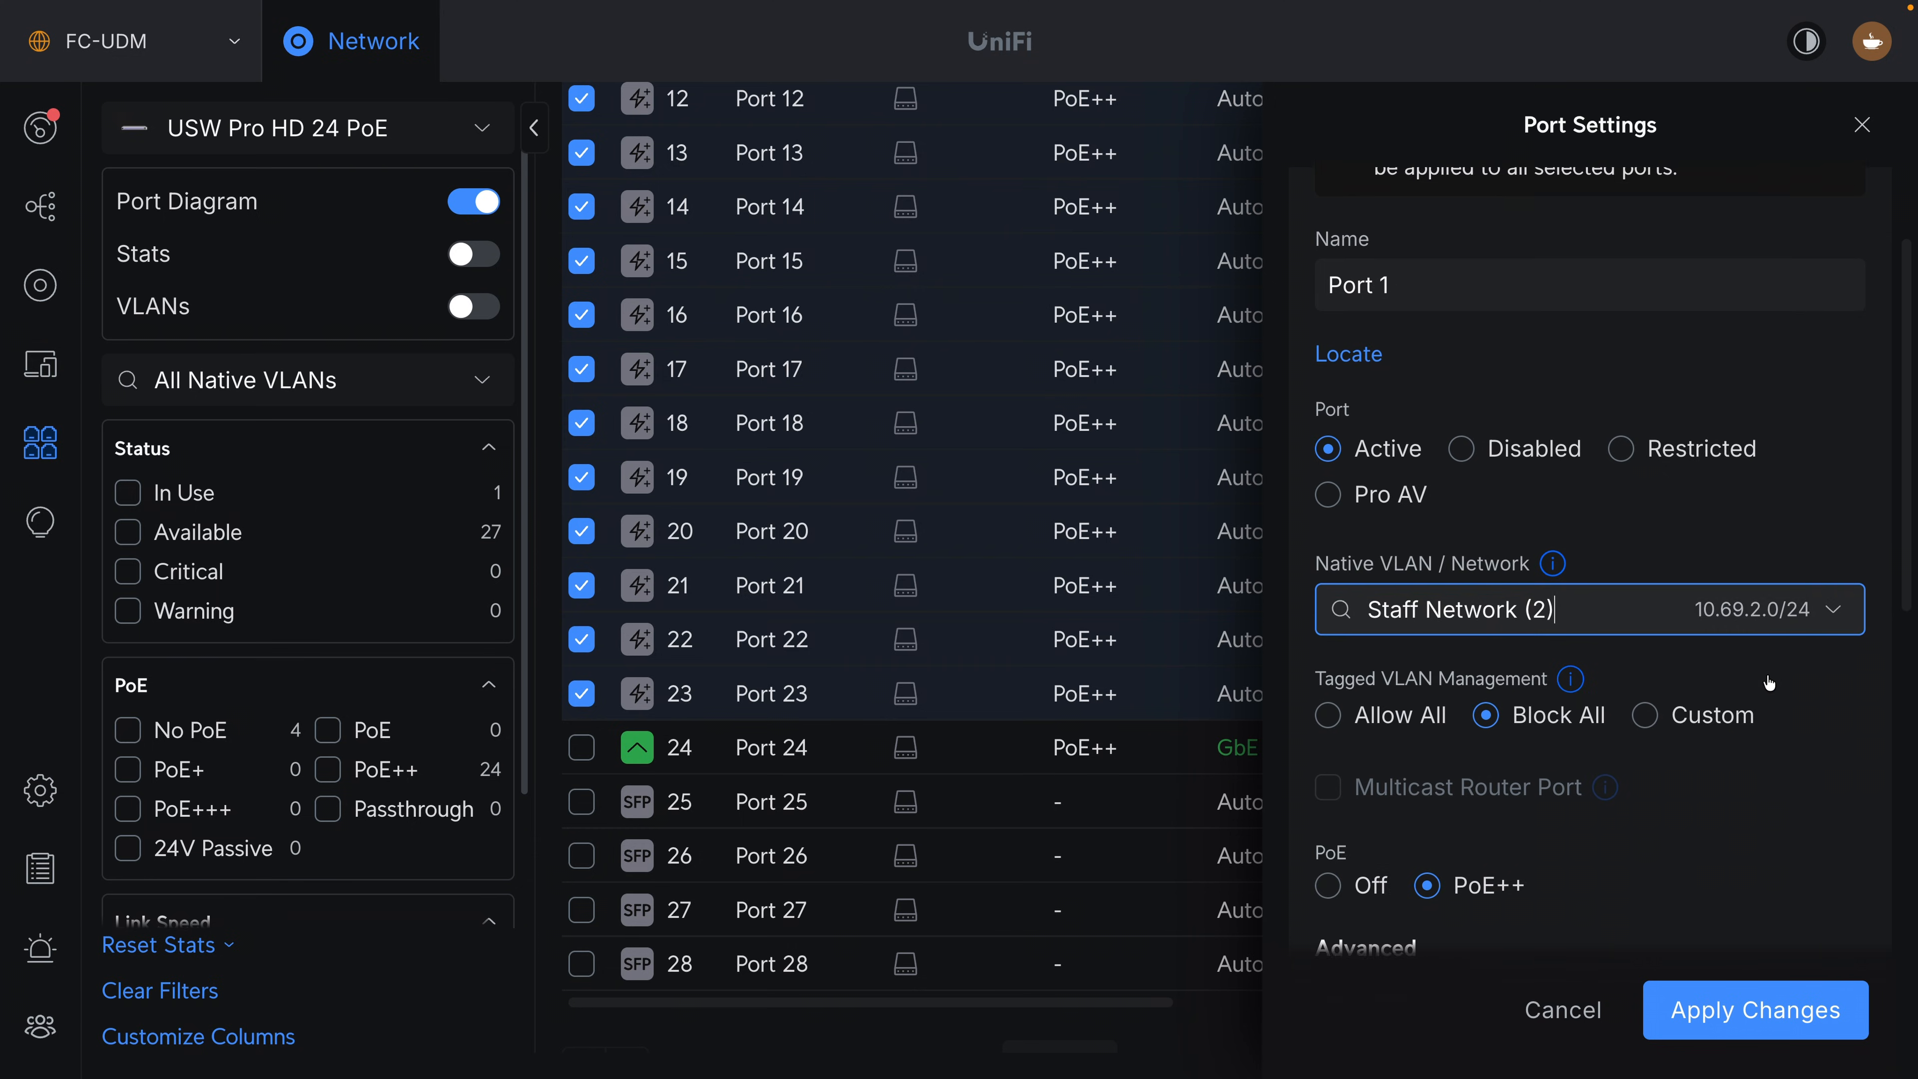
scroll(1770, 683, "down", 5)
left_click(1709, 1032)
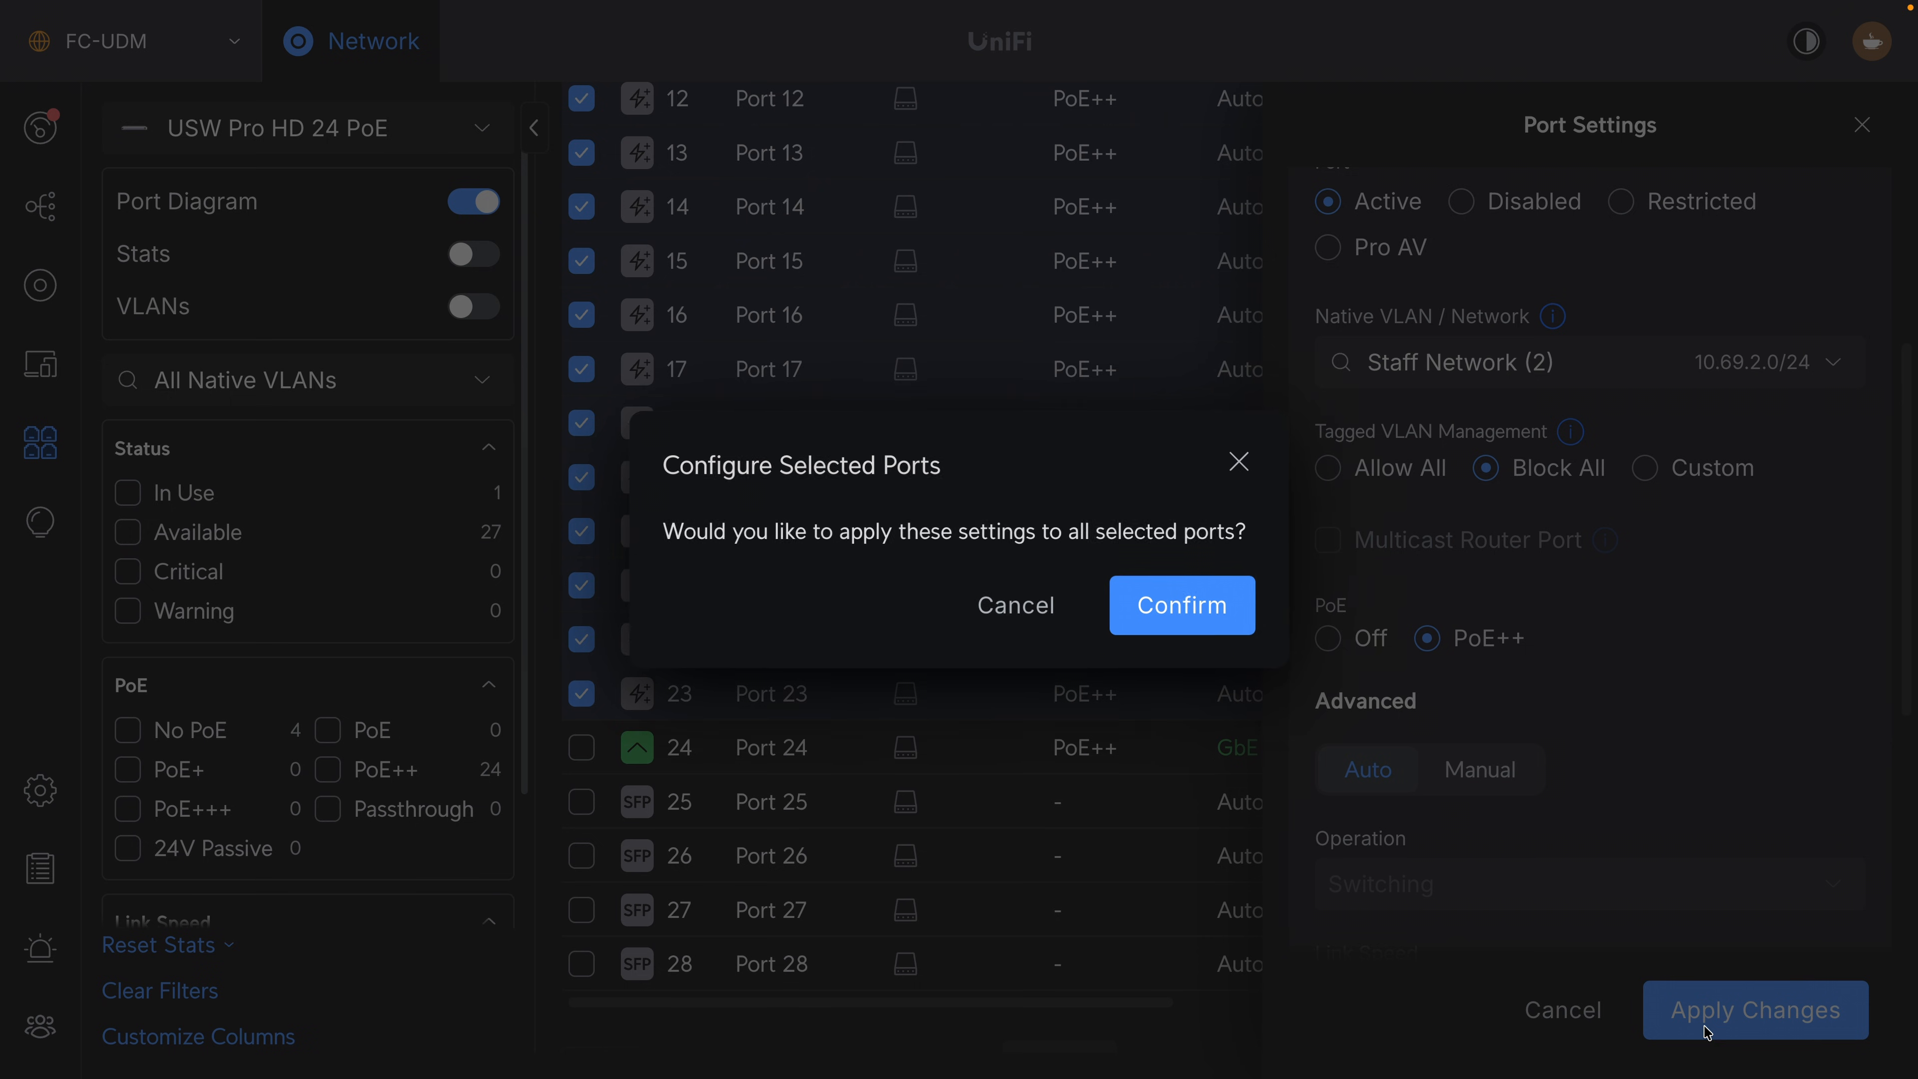
left_click(1167, 609)
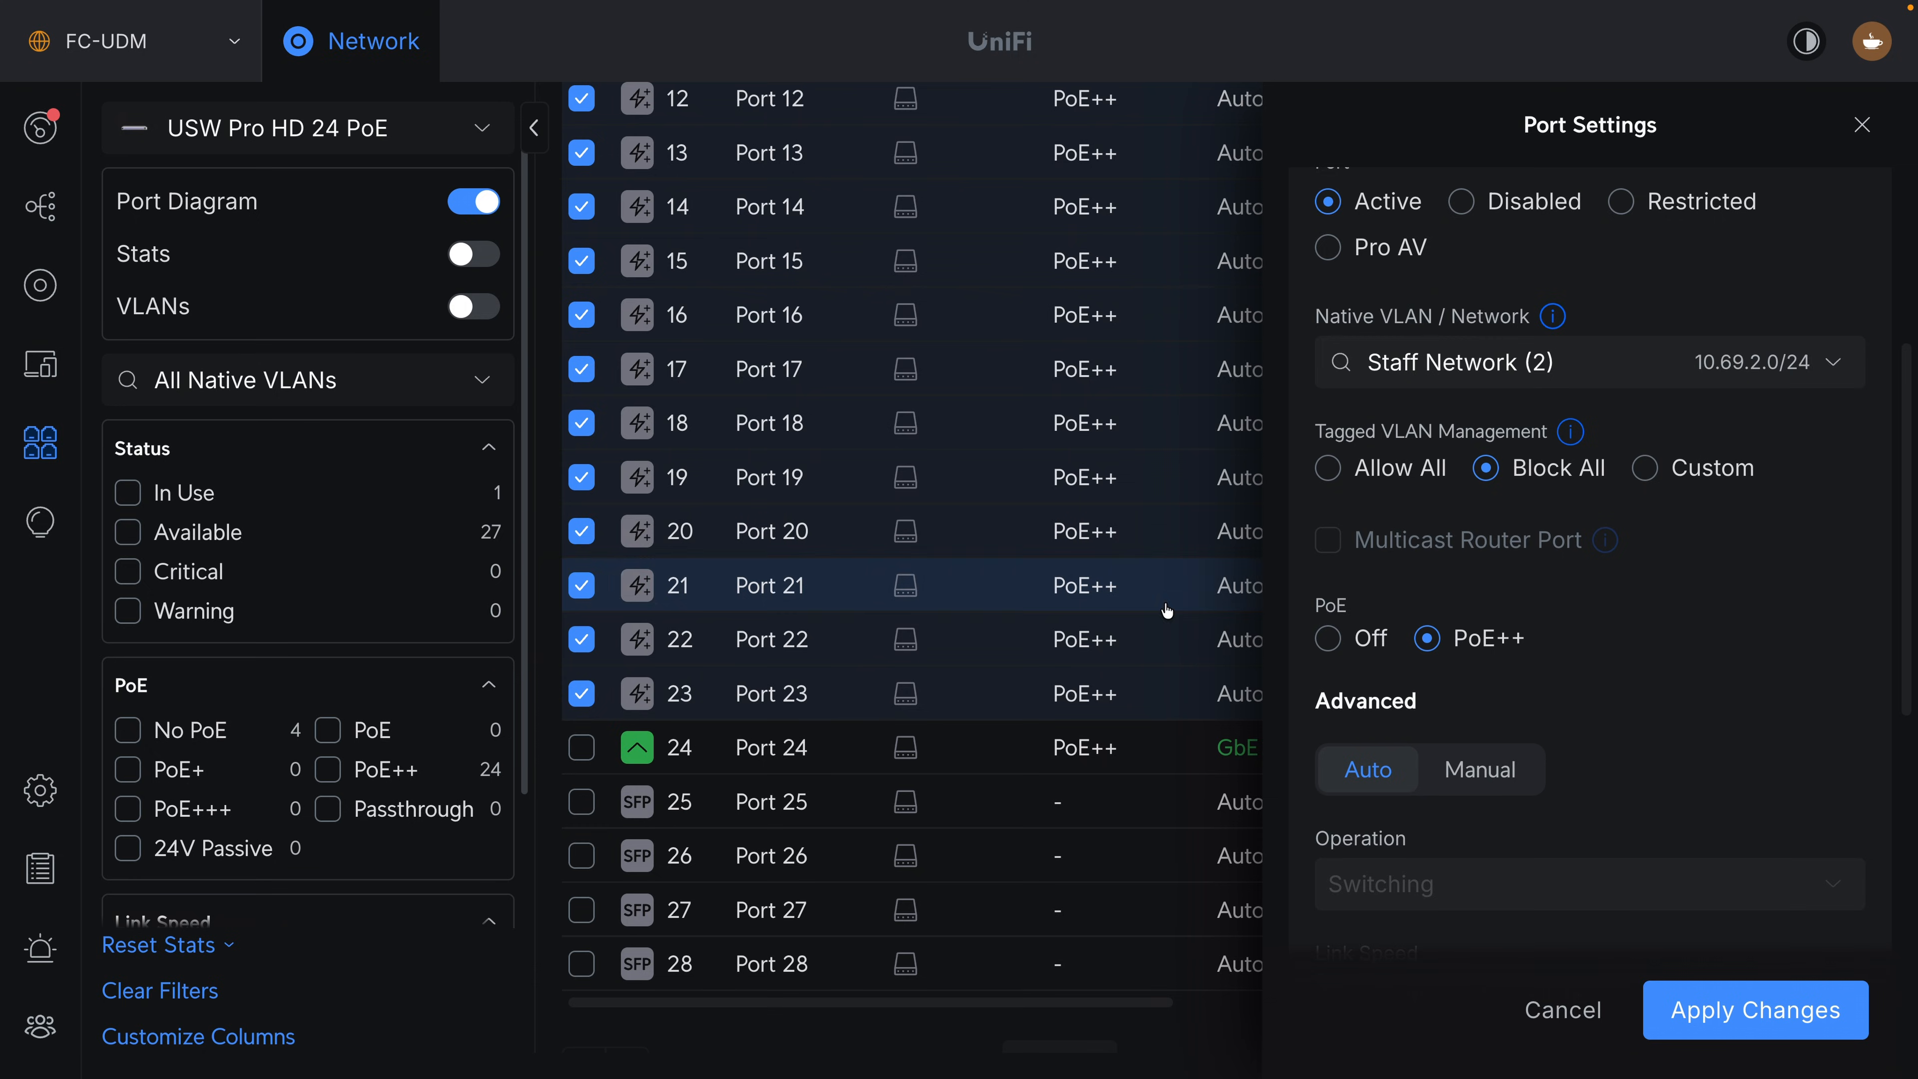
scroll(1360, 421, "up", 8)
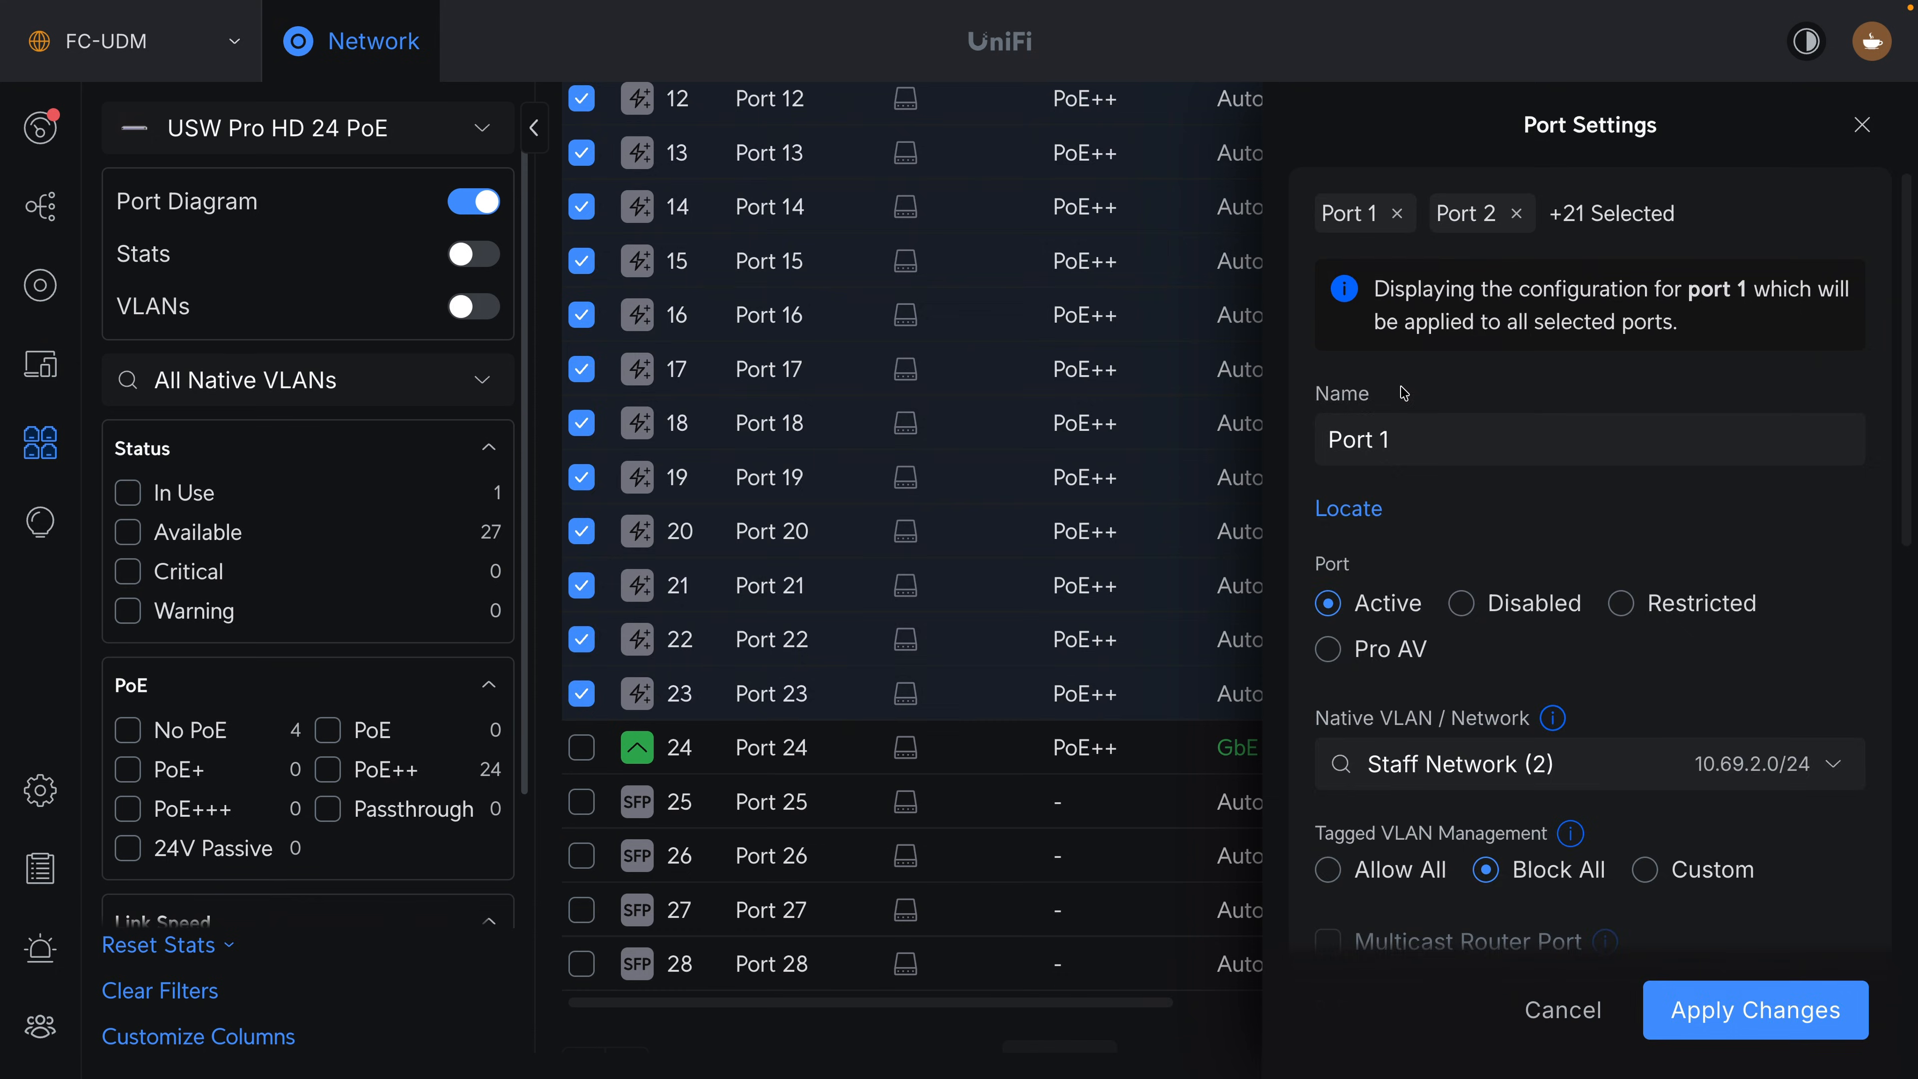
scroll(1594, 363, "up", 12)
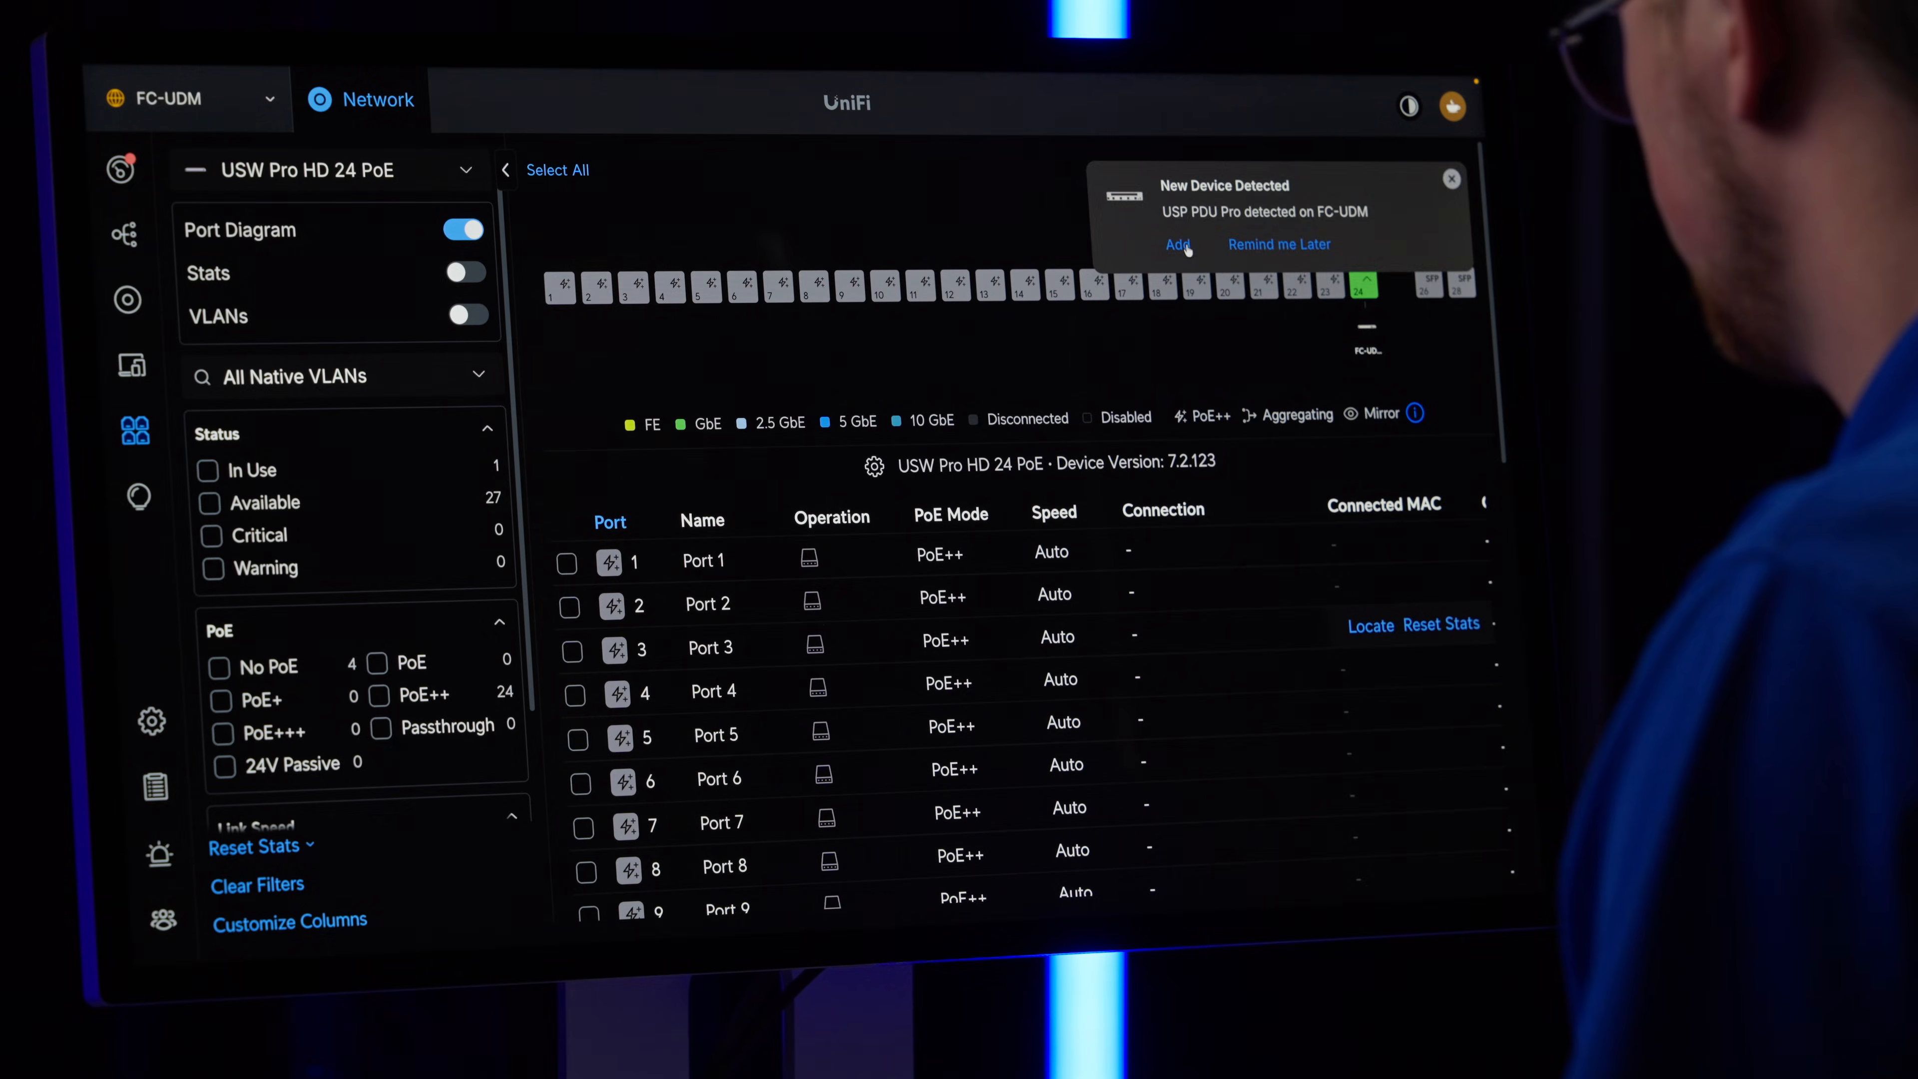
Add the newly detected USP PDU Pro and reopen the Port Manager for the USW Pro HD 24 PoE switch.
left_click(1186, 246)
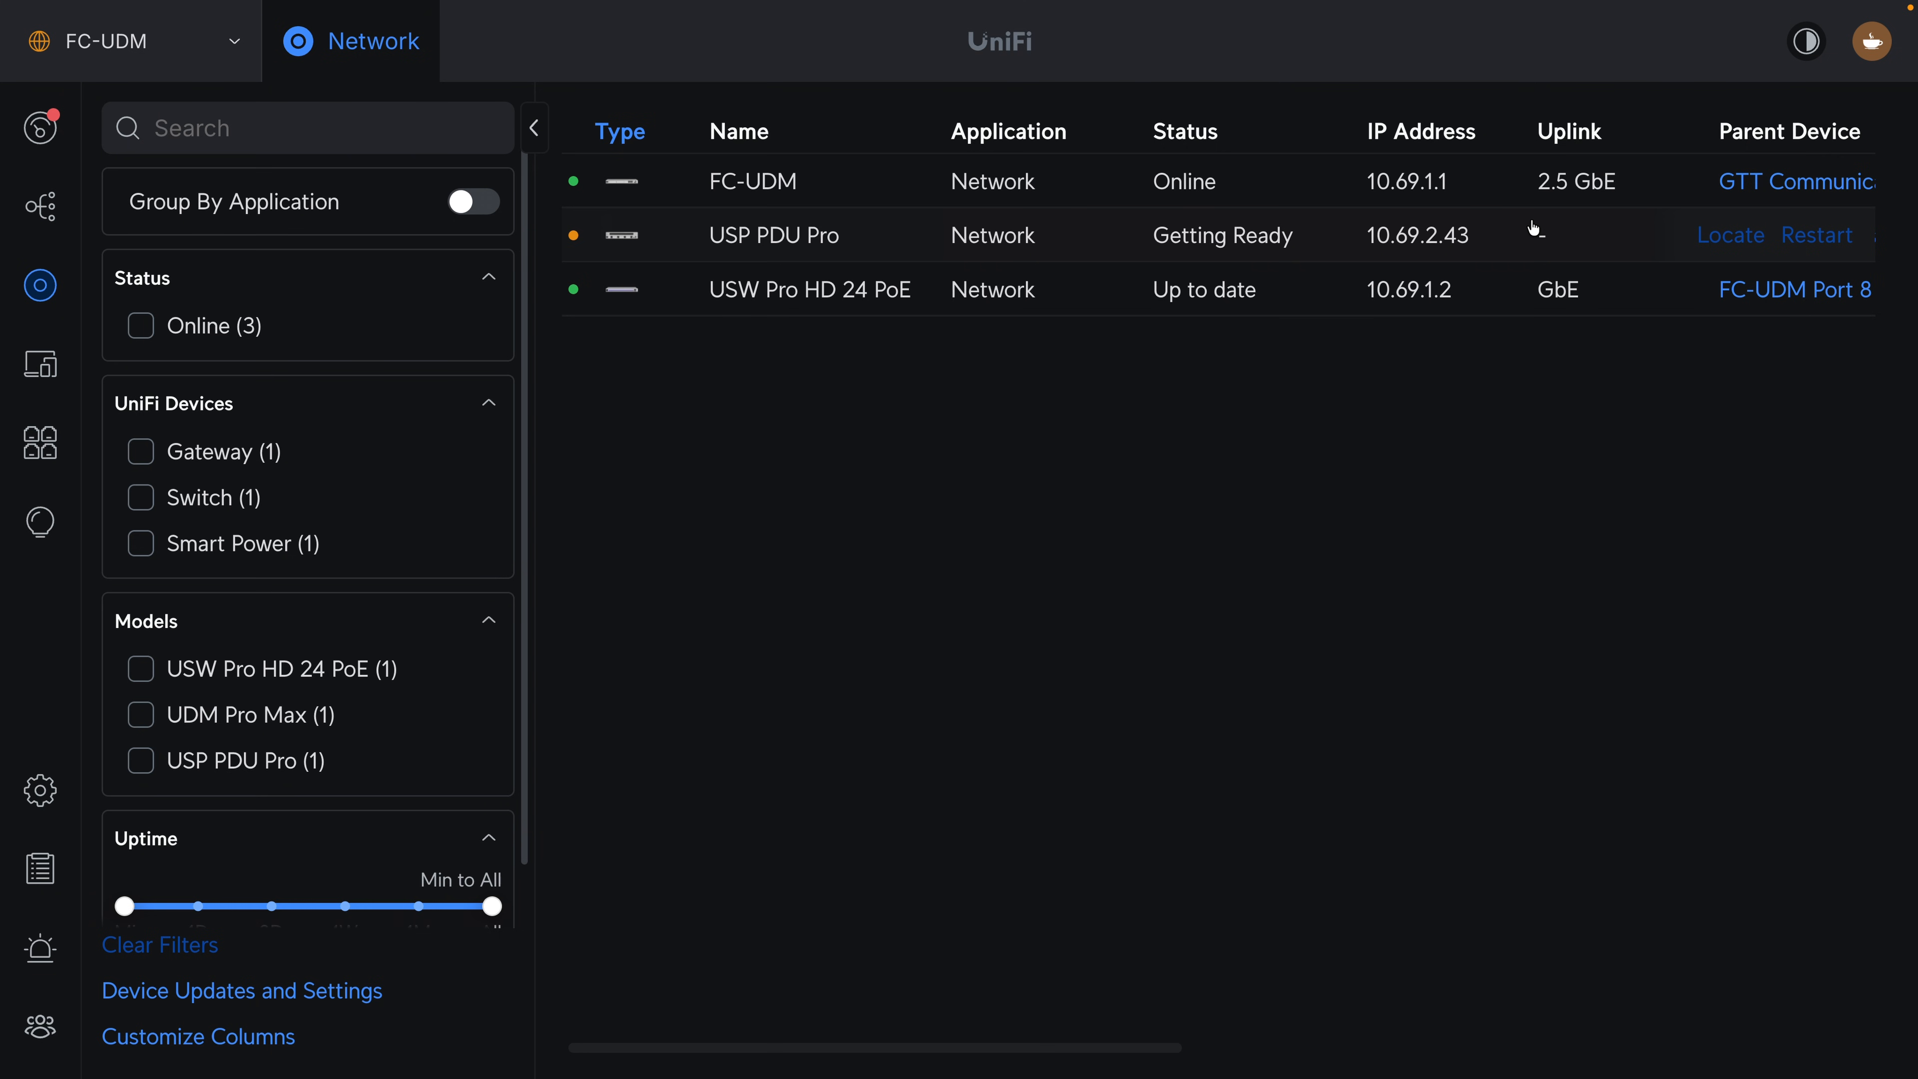
left_click(1527, 310)
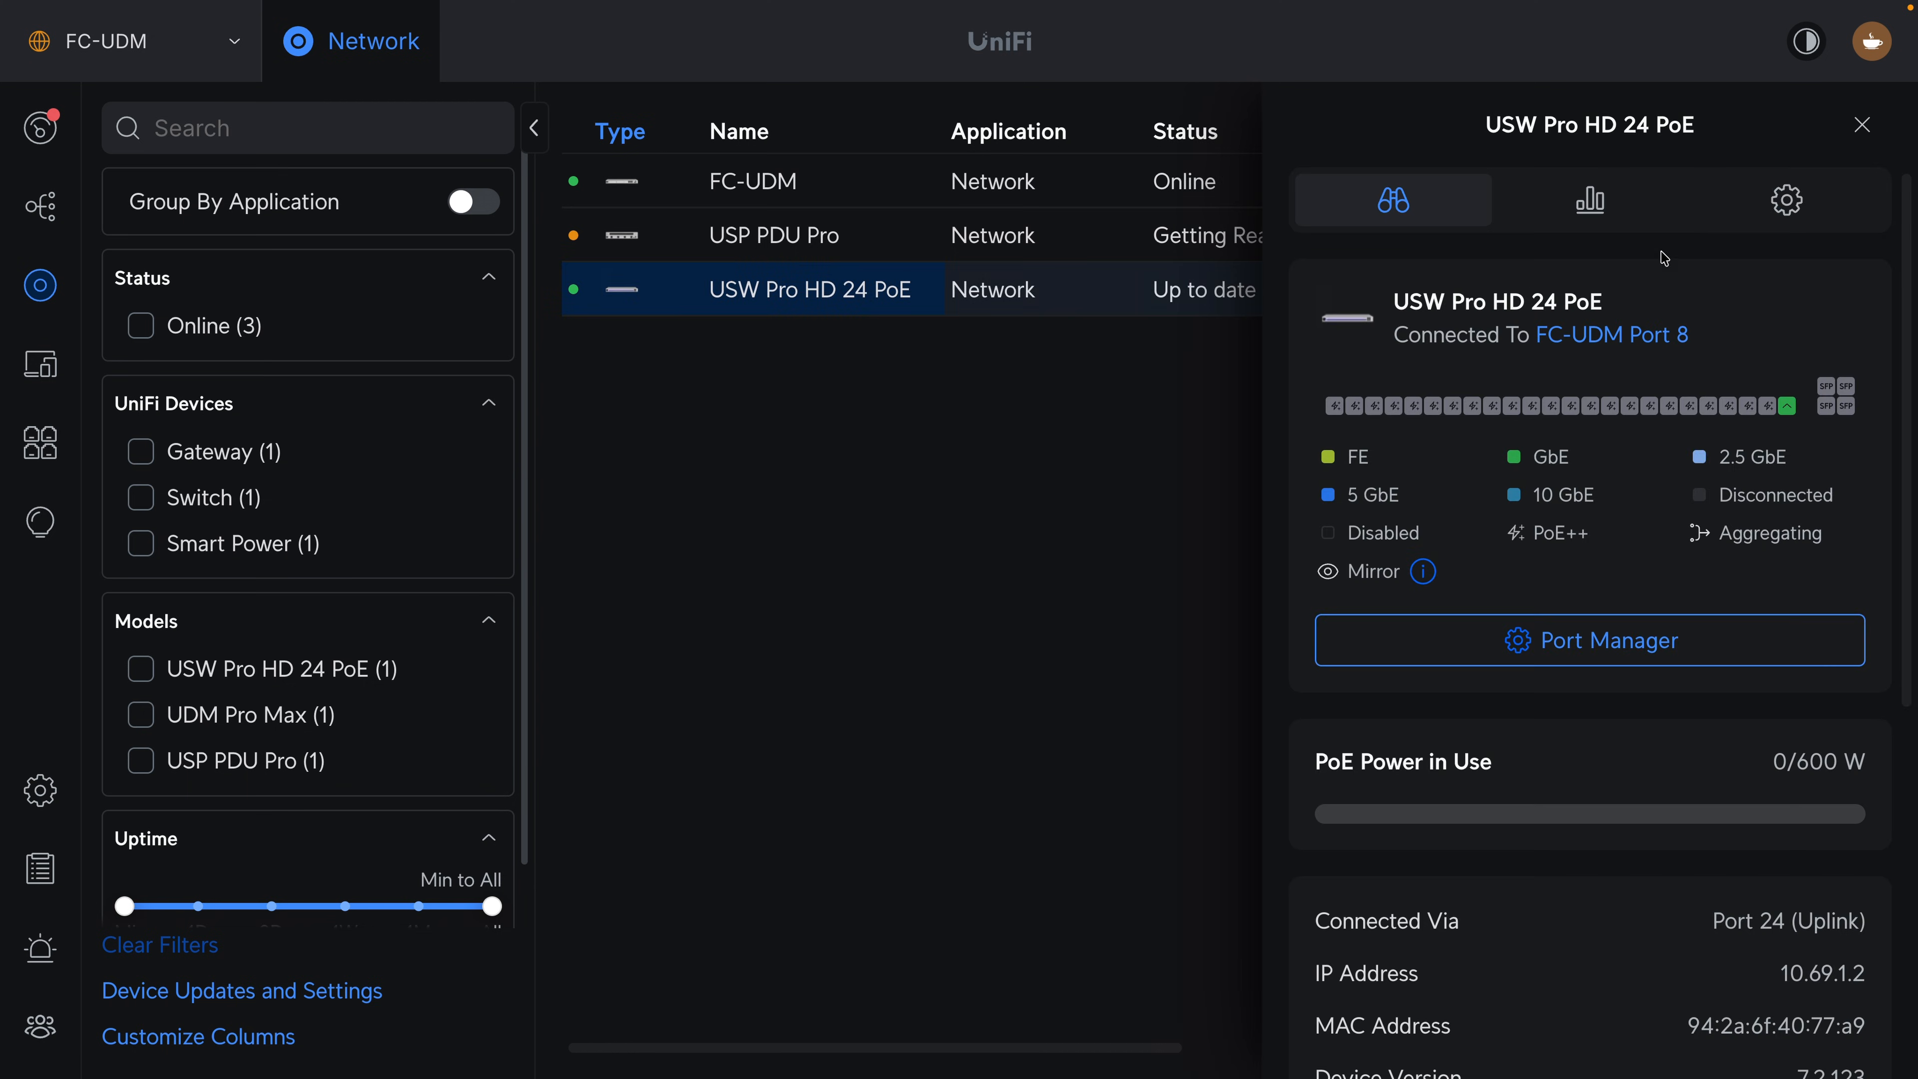
left_click(1737, 659)
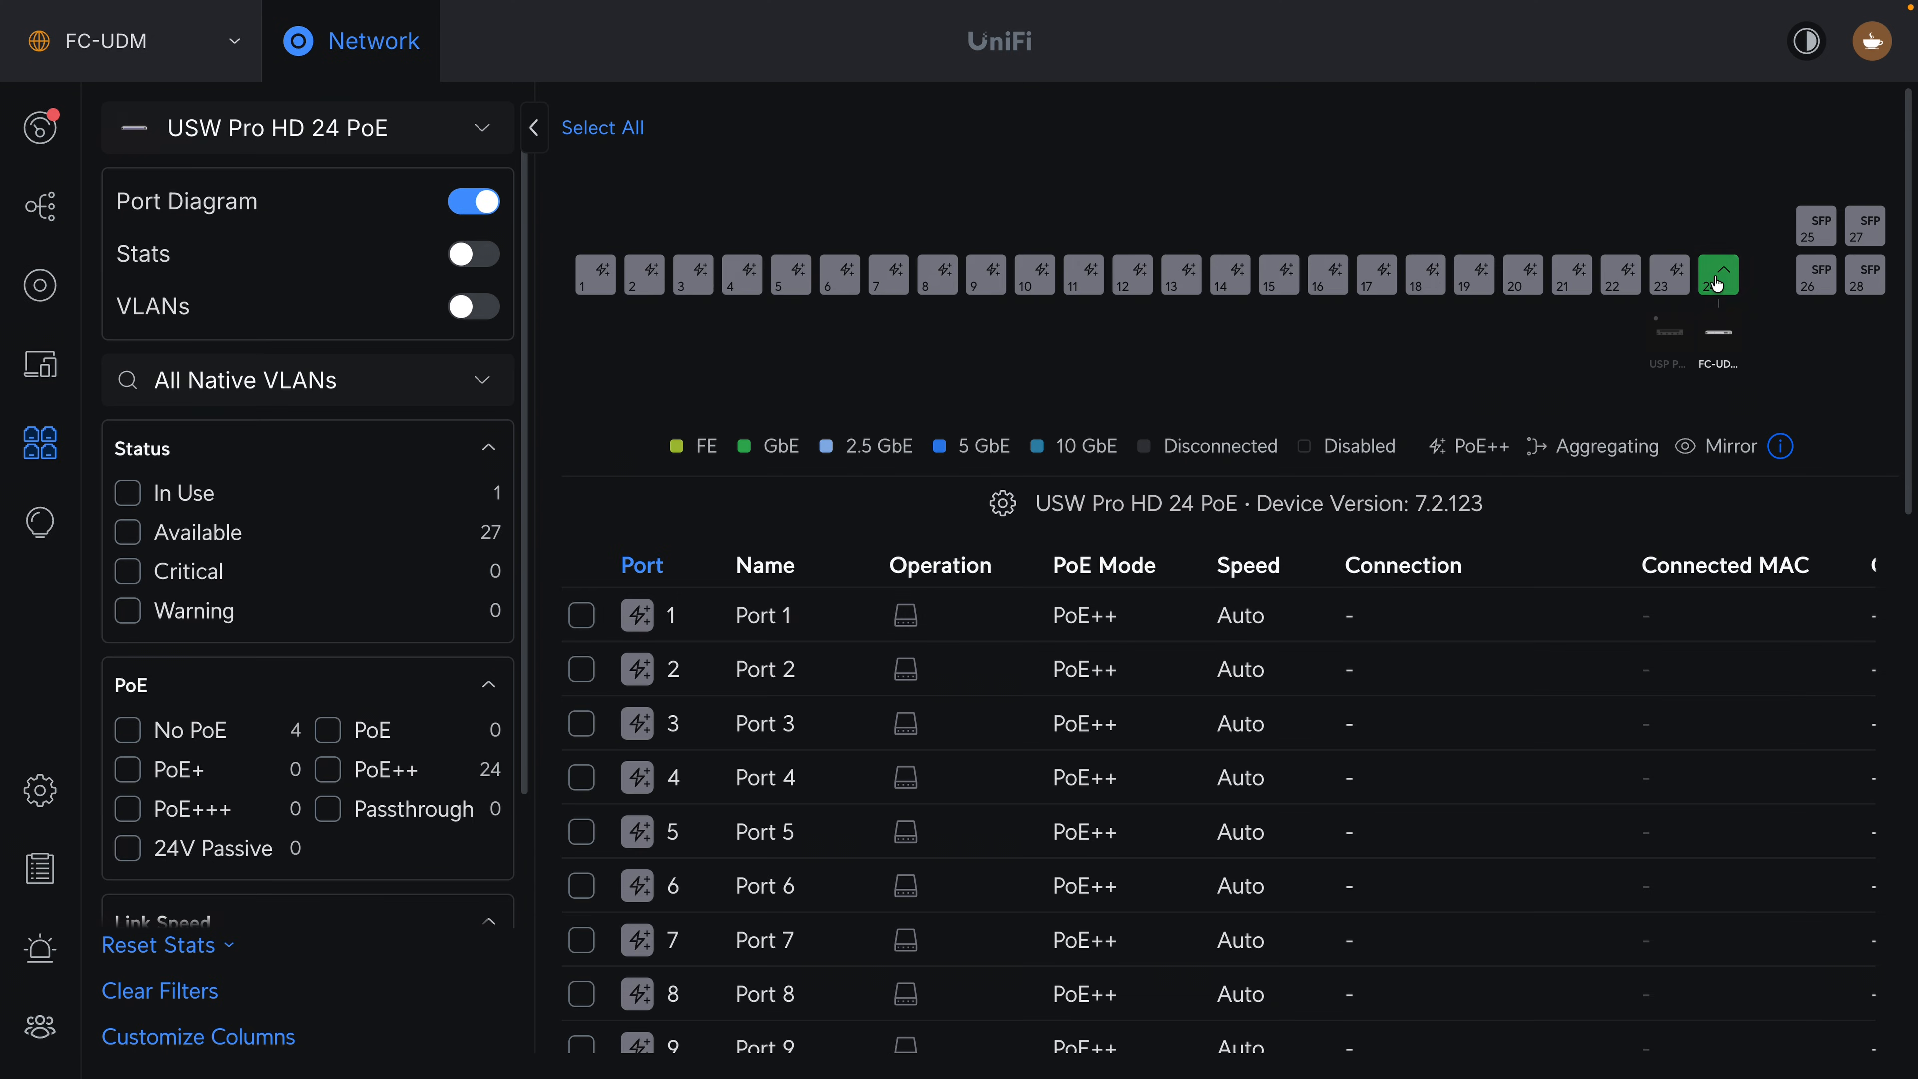
Set the native VLAN of port 23 to Core Network (1) and apply the change.
left_click(1667, 285)
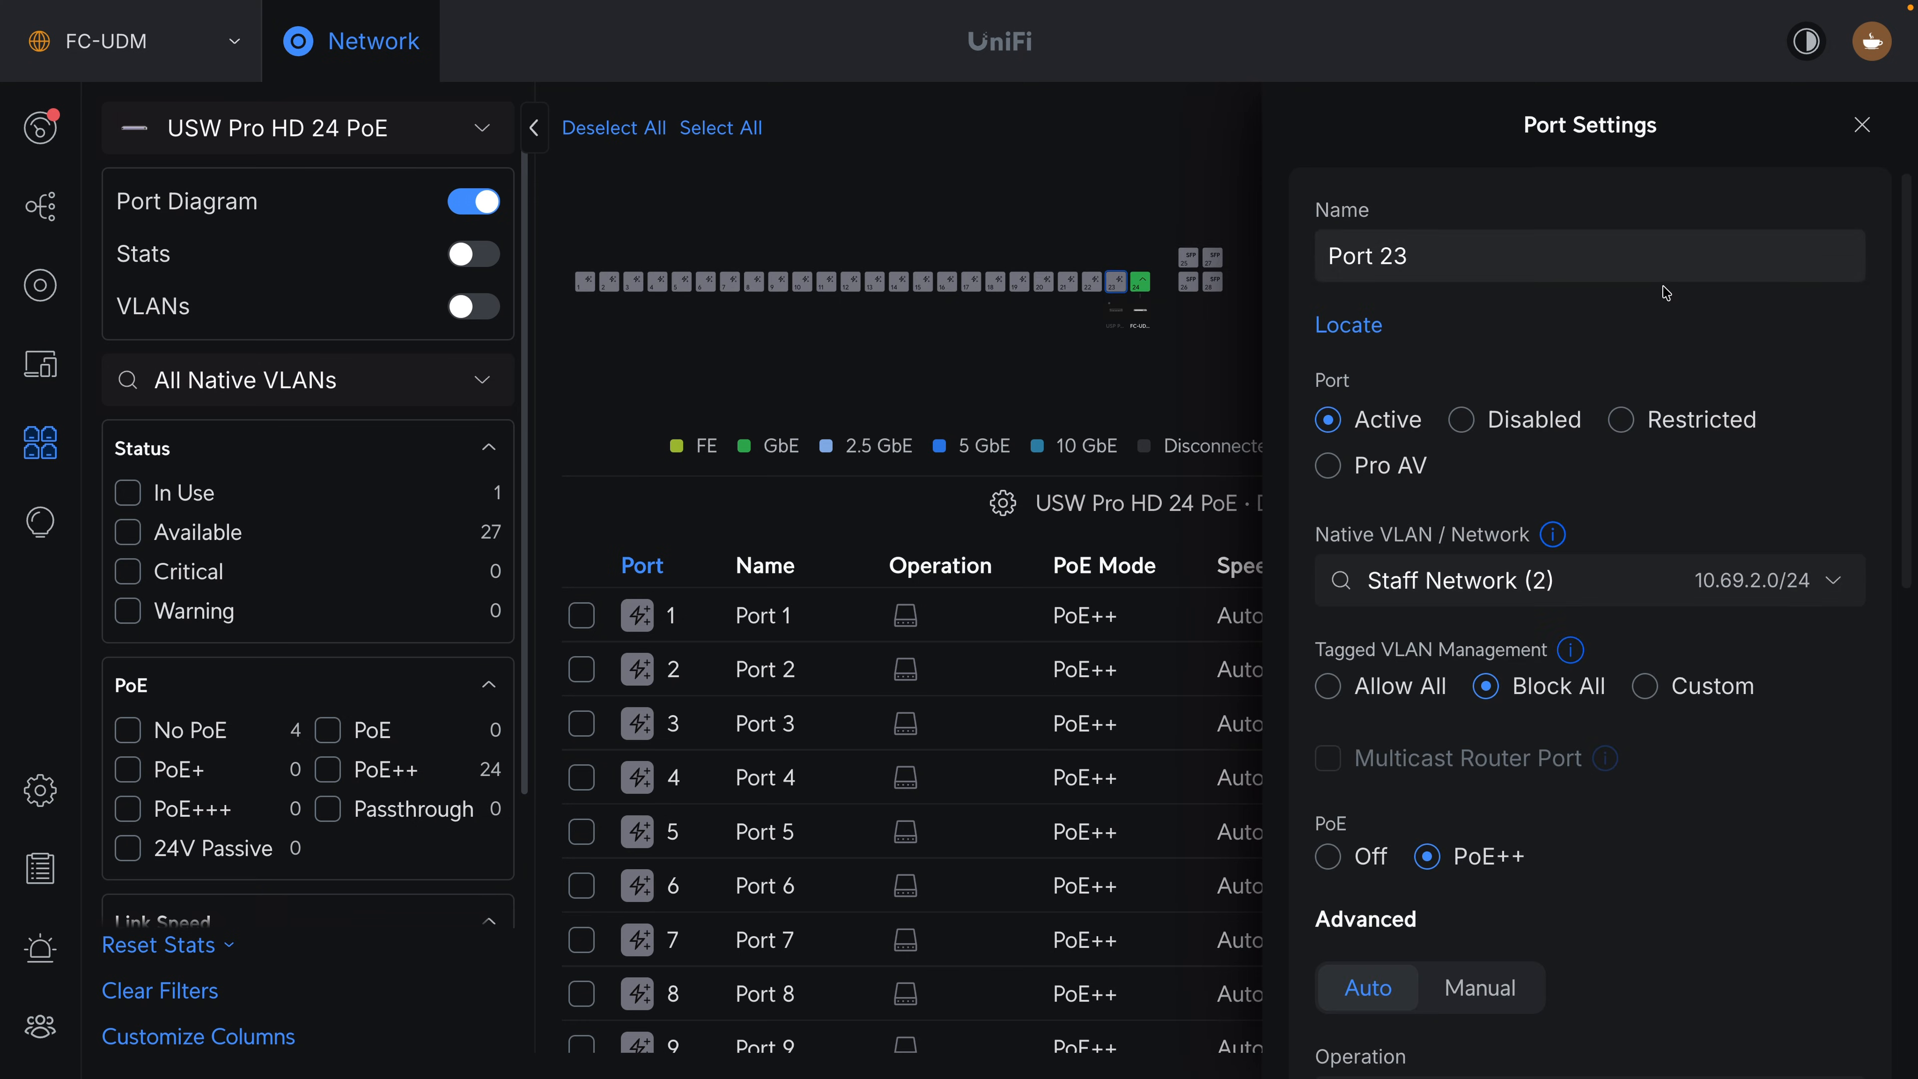
left_click(1529, 590)
left_click(1523, 638)
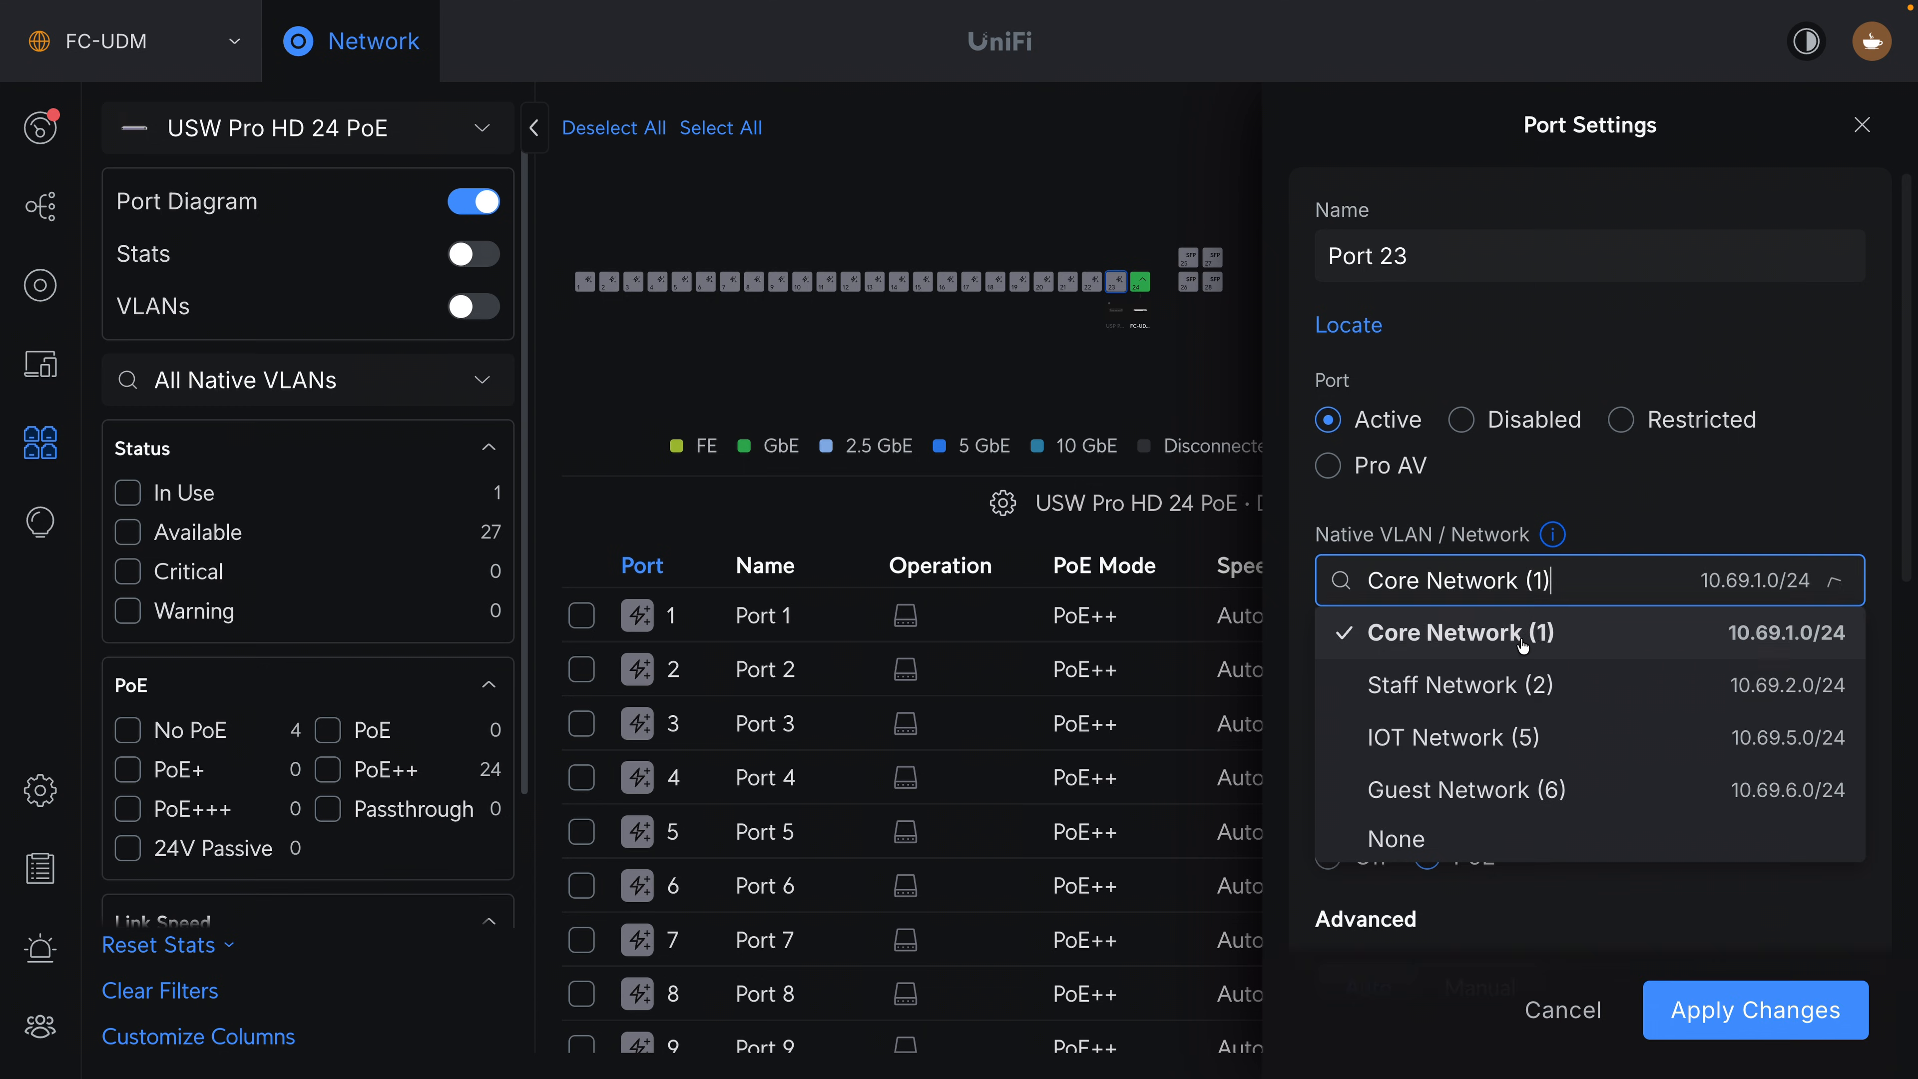
scroll(1524, 638, "down", 5)
scroll(1525, 638, "down", 6)
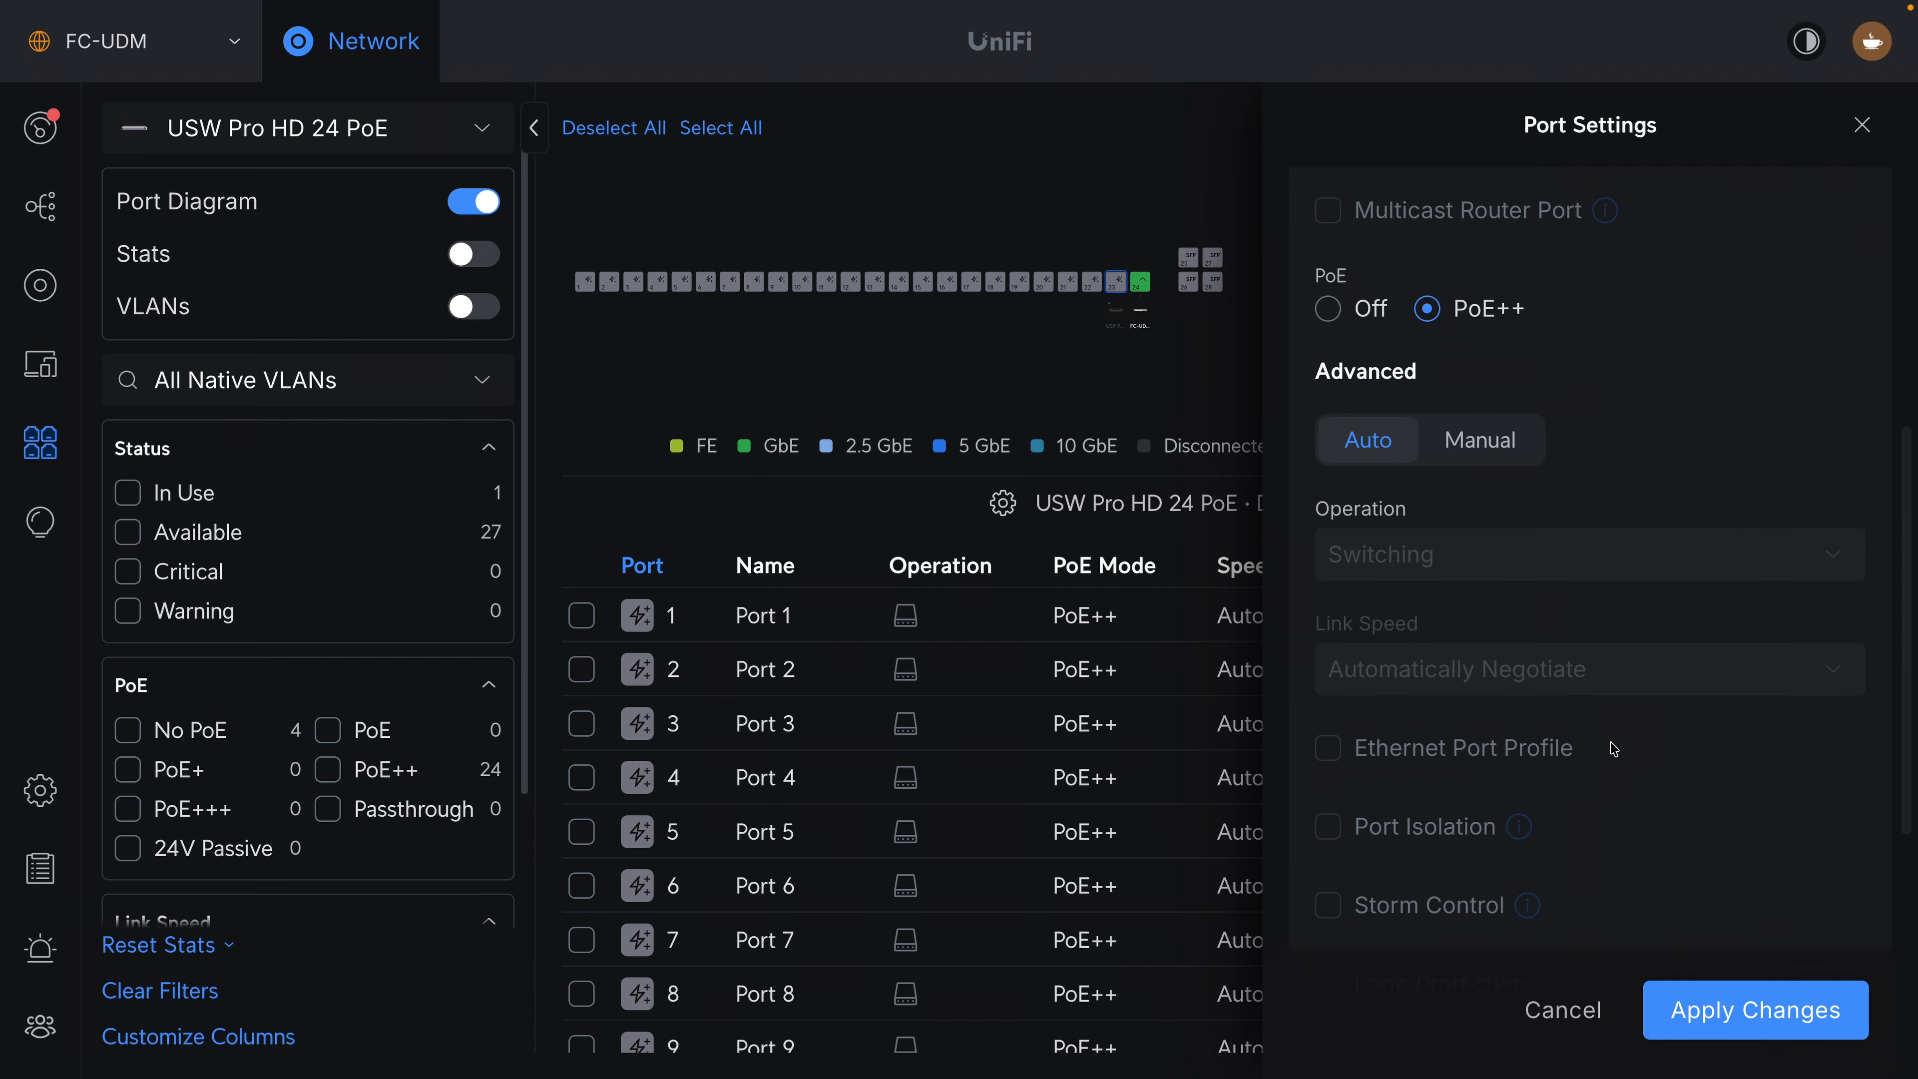
left_click(1741, 1010)
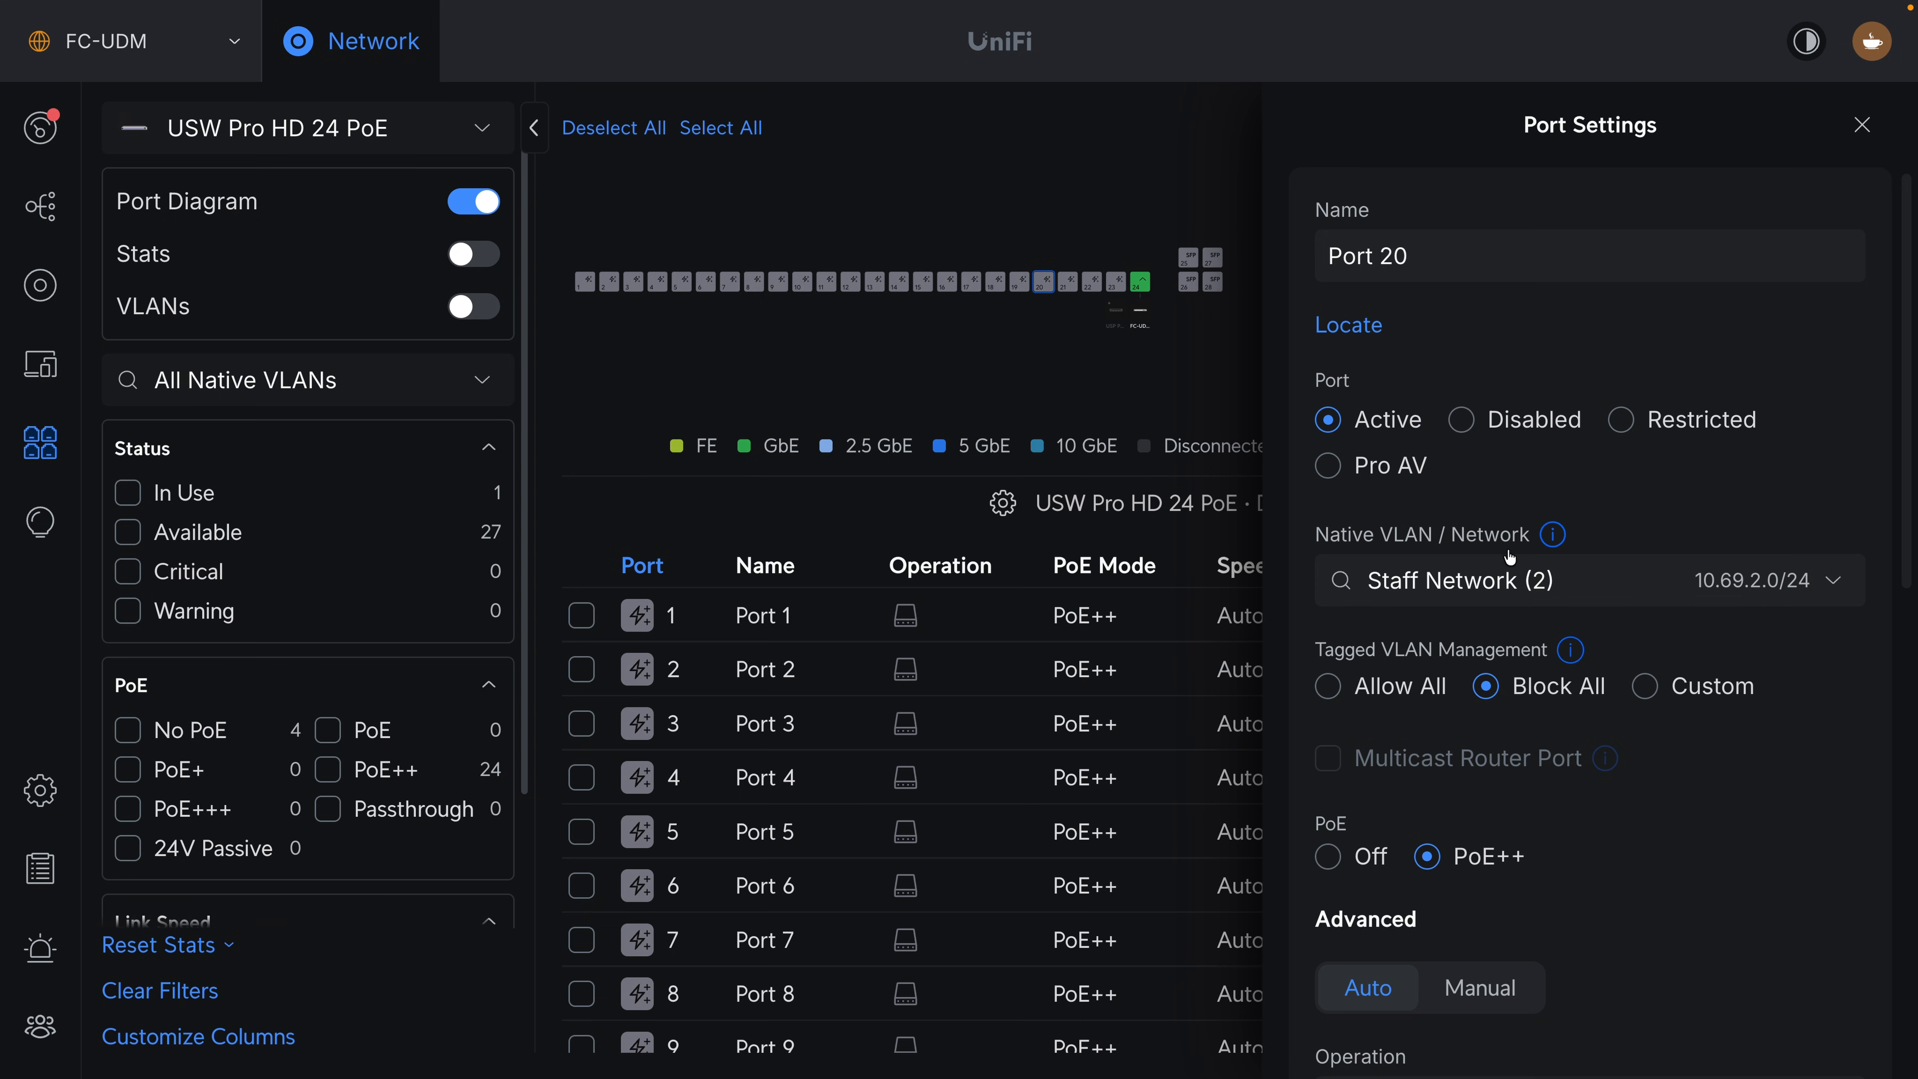
Set the native VLAN of port 20 to Core Network (1), allow all tagged VLANs and apply the changes.
left_click(1513, 582)
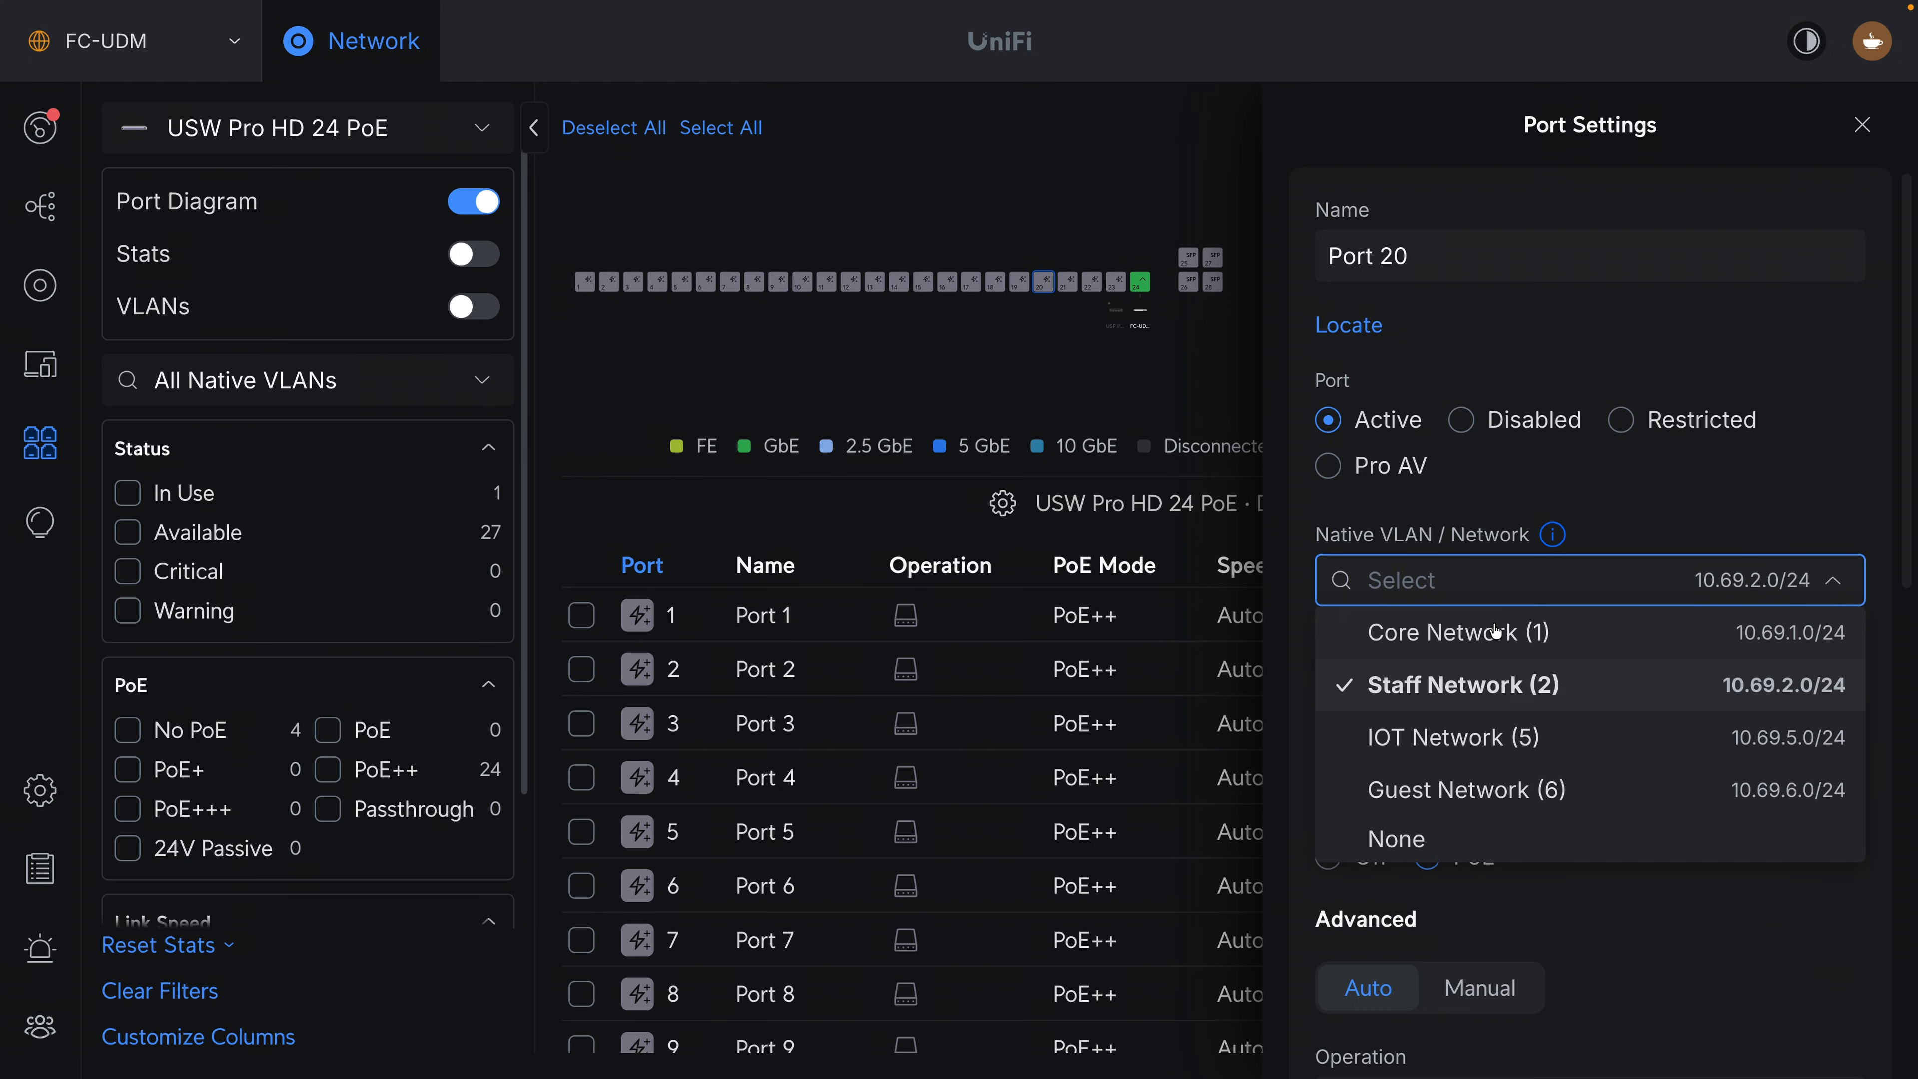
left_click(1497, 632)
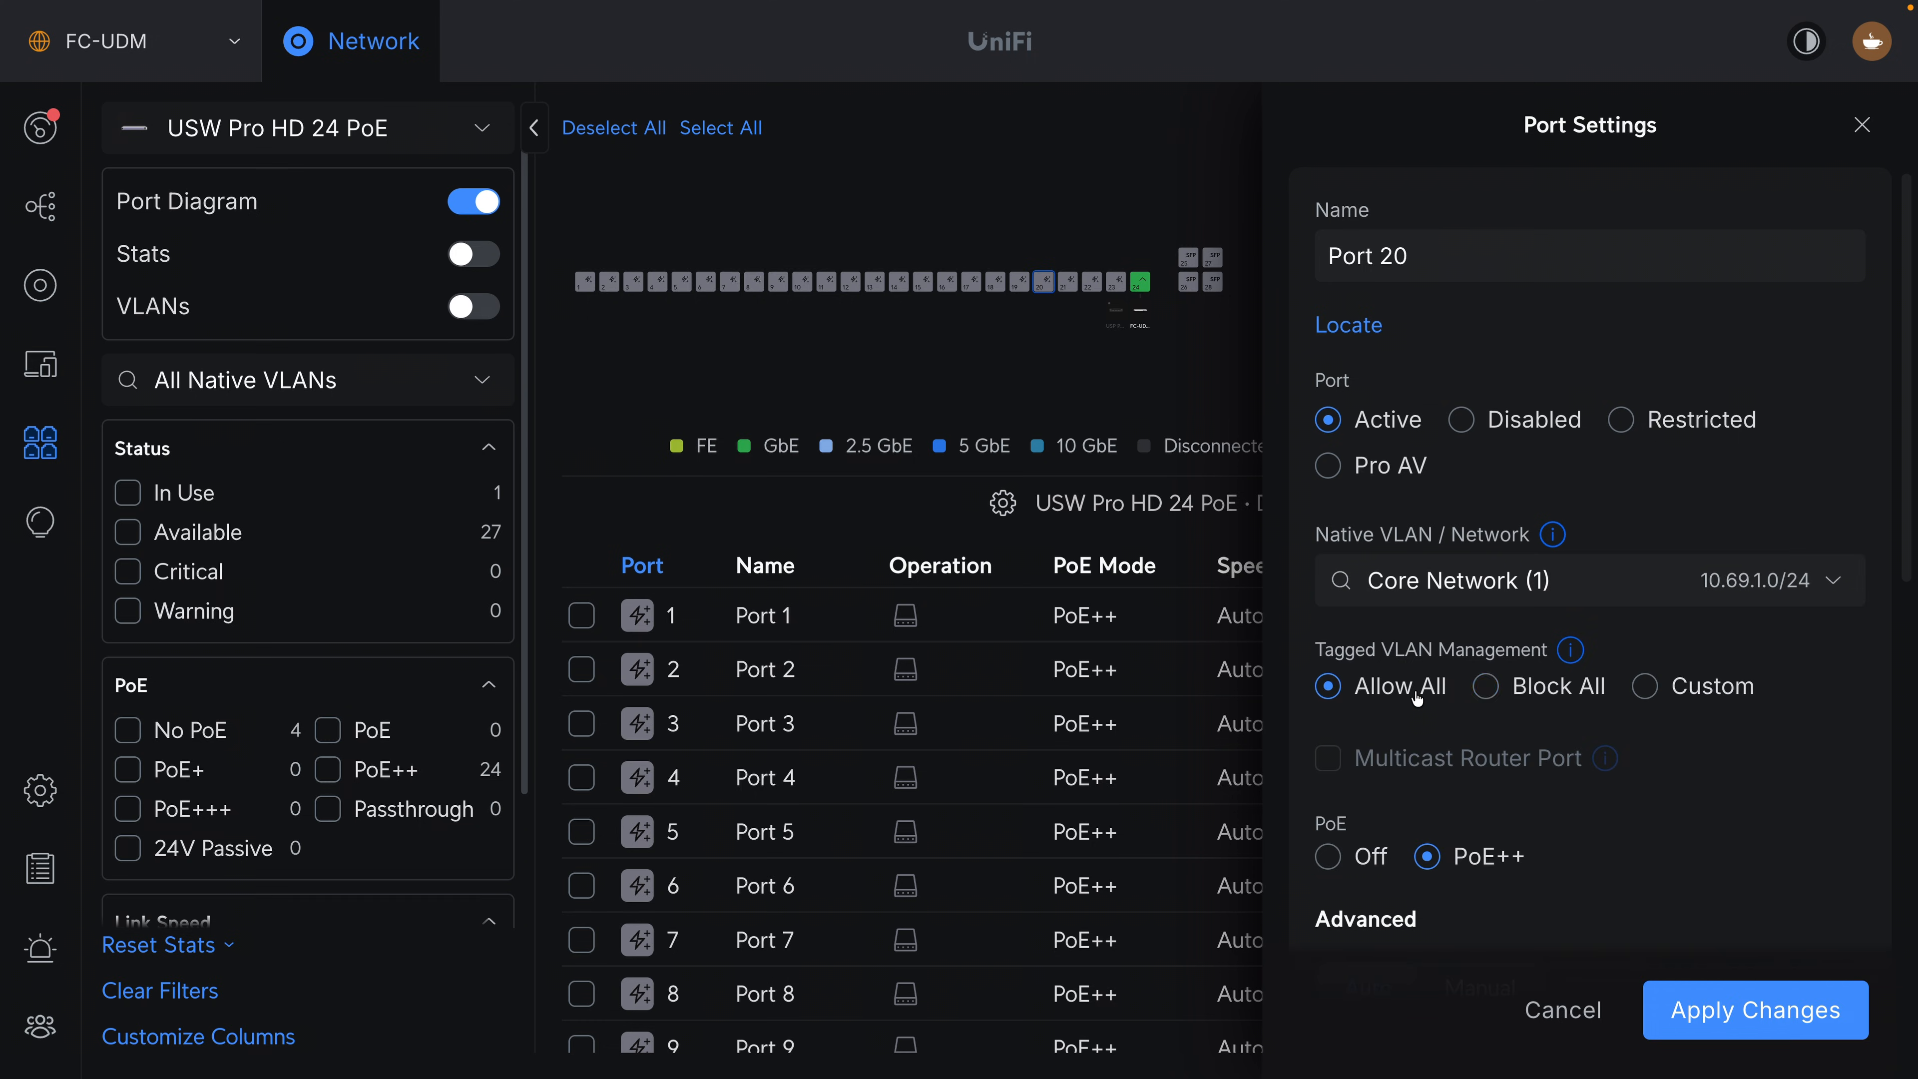
scroll(1433, 726, "down", 2)
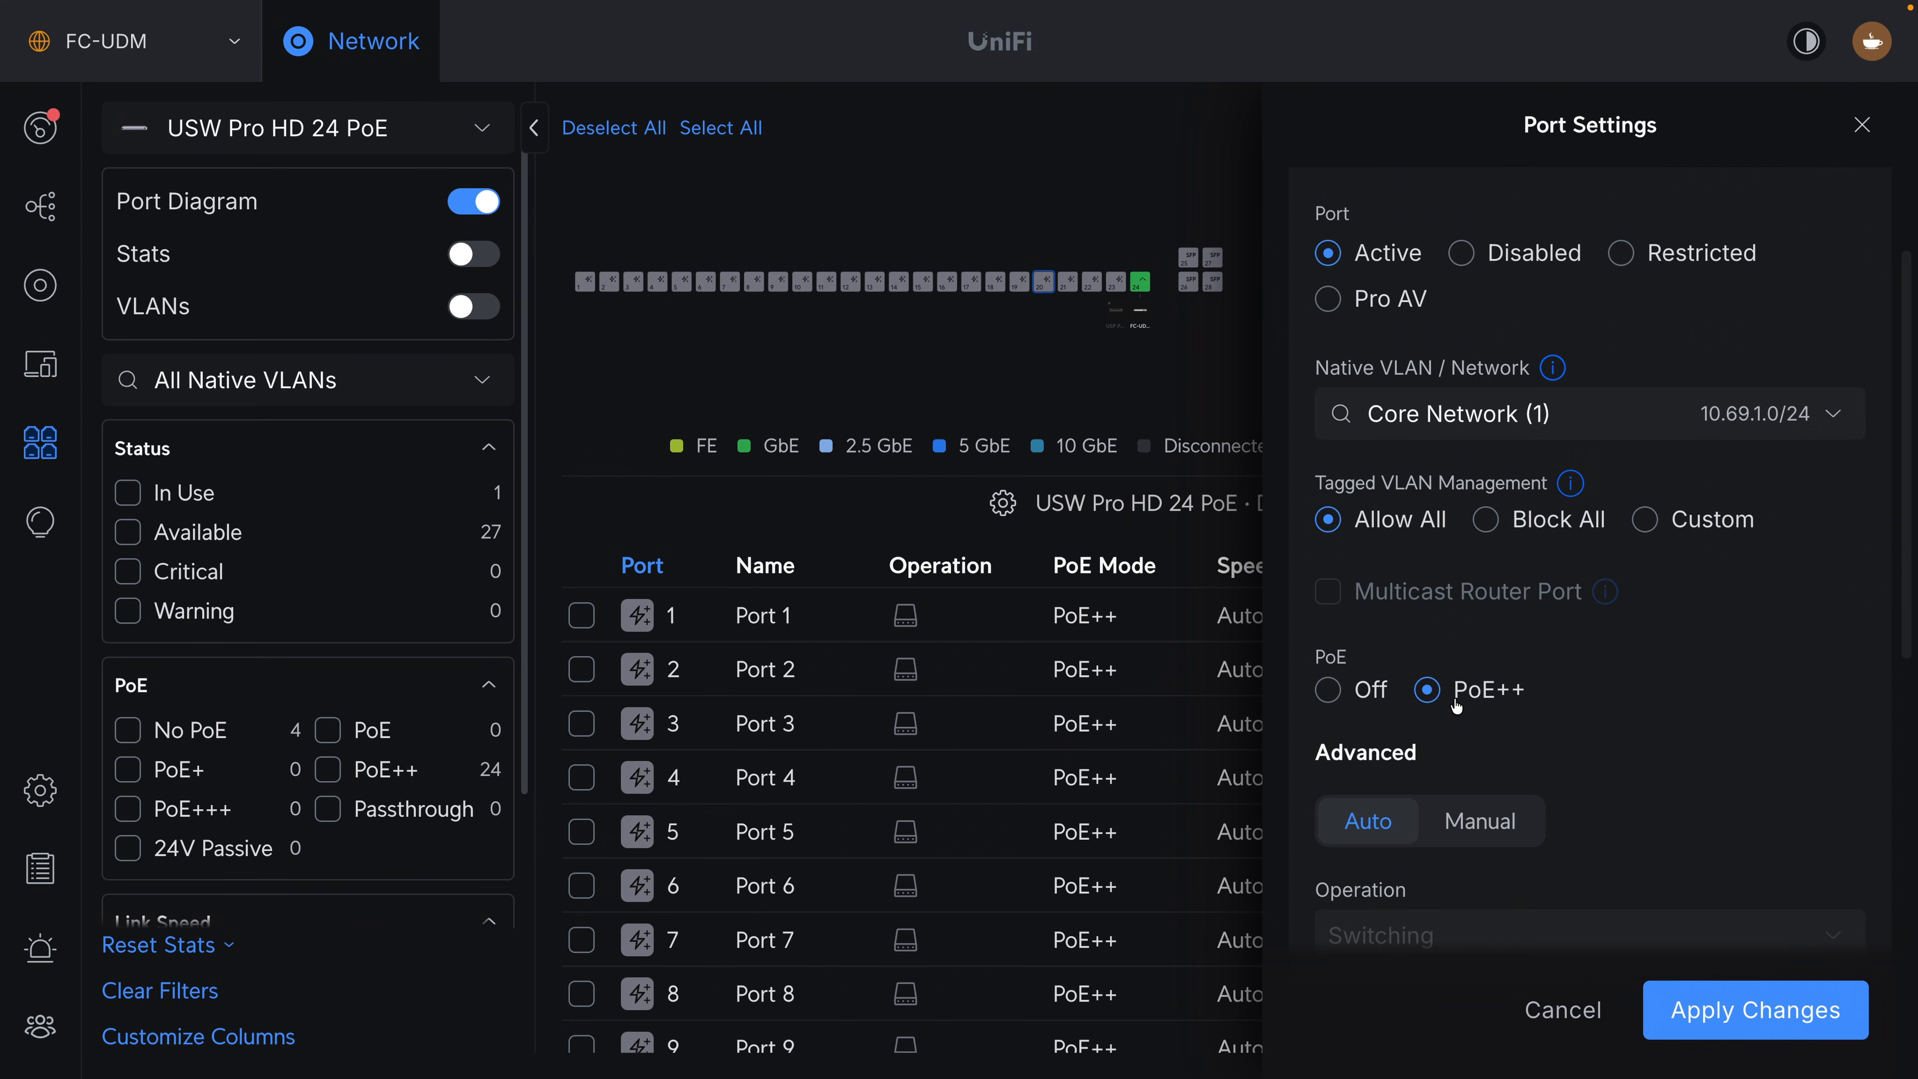
left_click(1778, 1027)
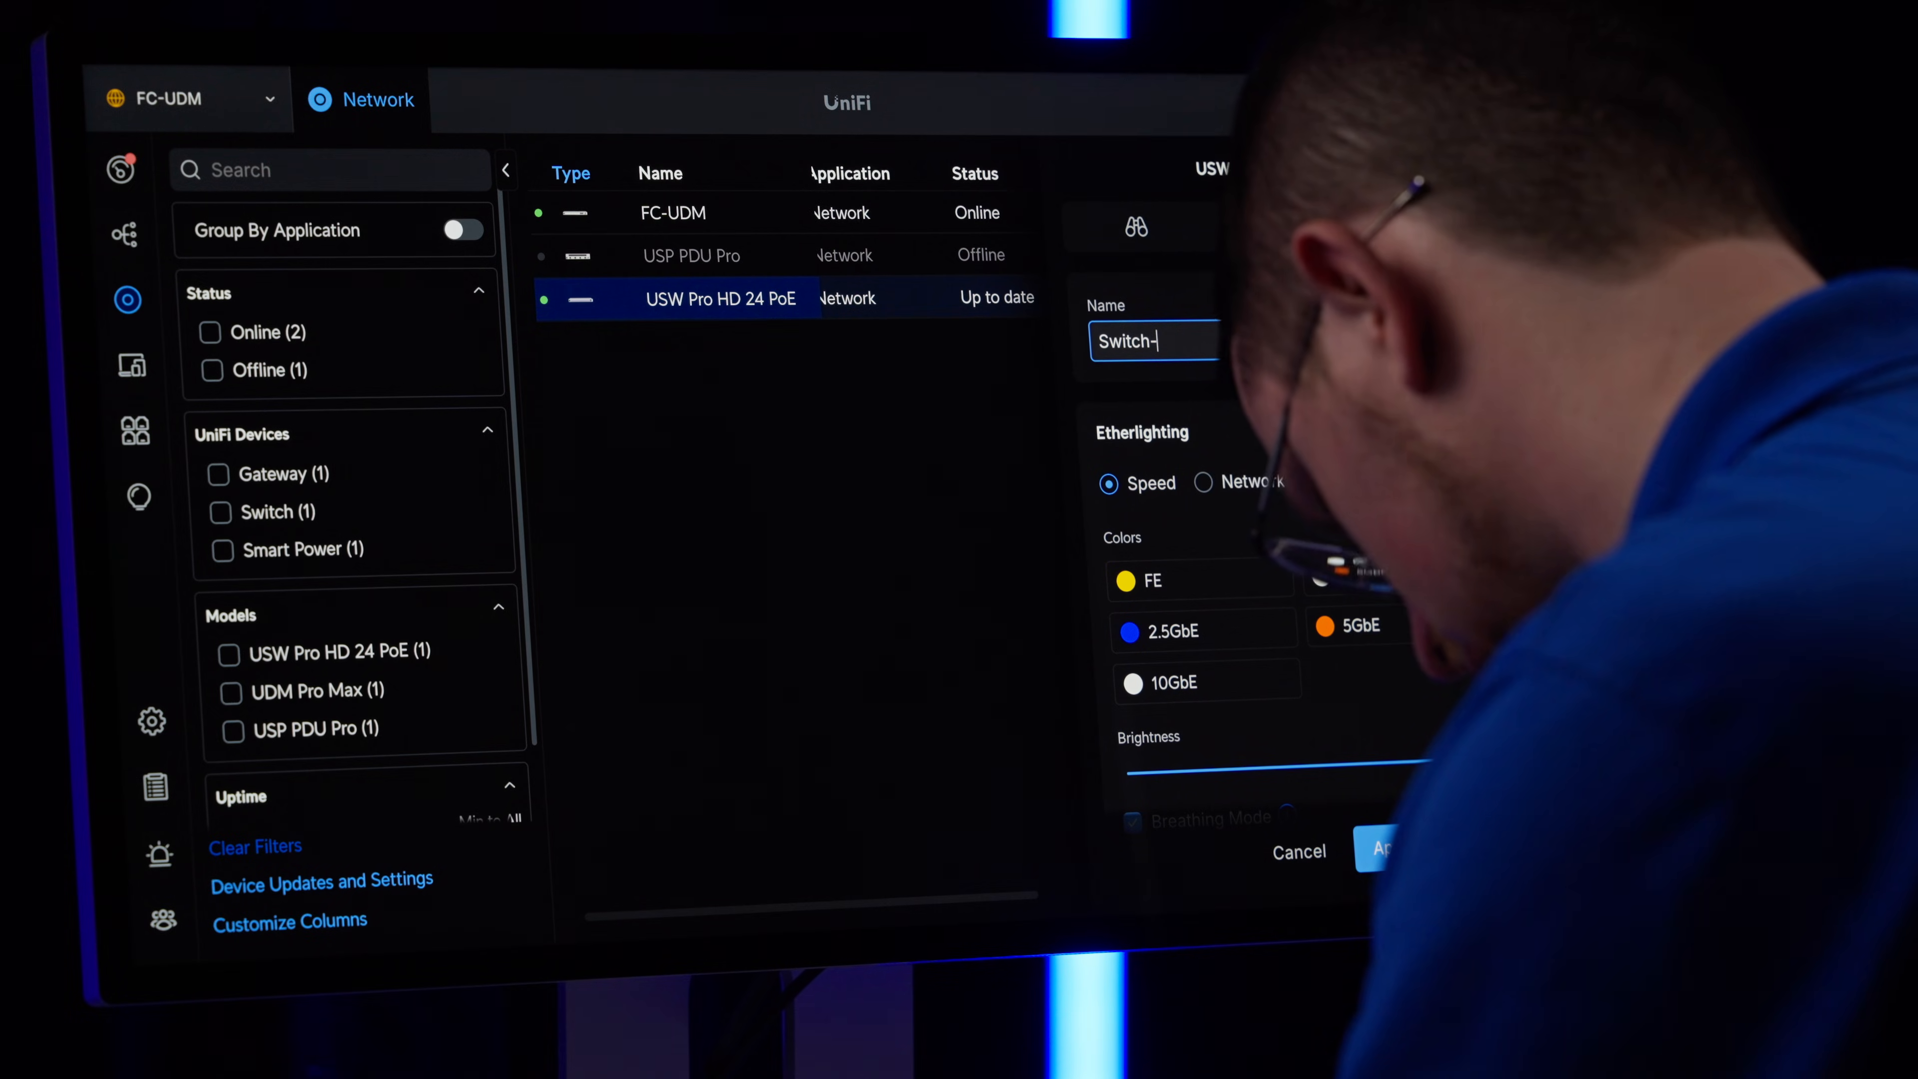
Rename the USW Pro HD 24 PoE switch as Switch-01 and apply the change.
type("-01")
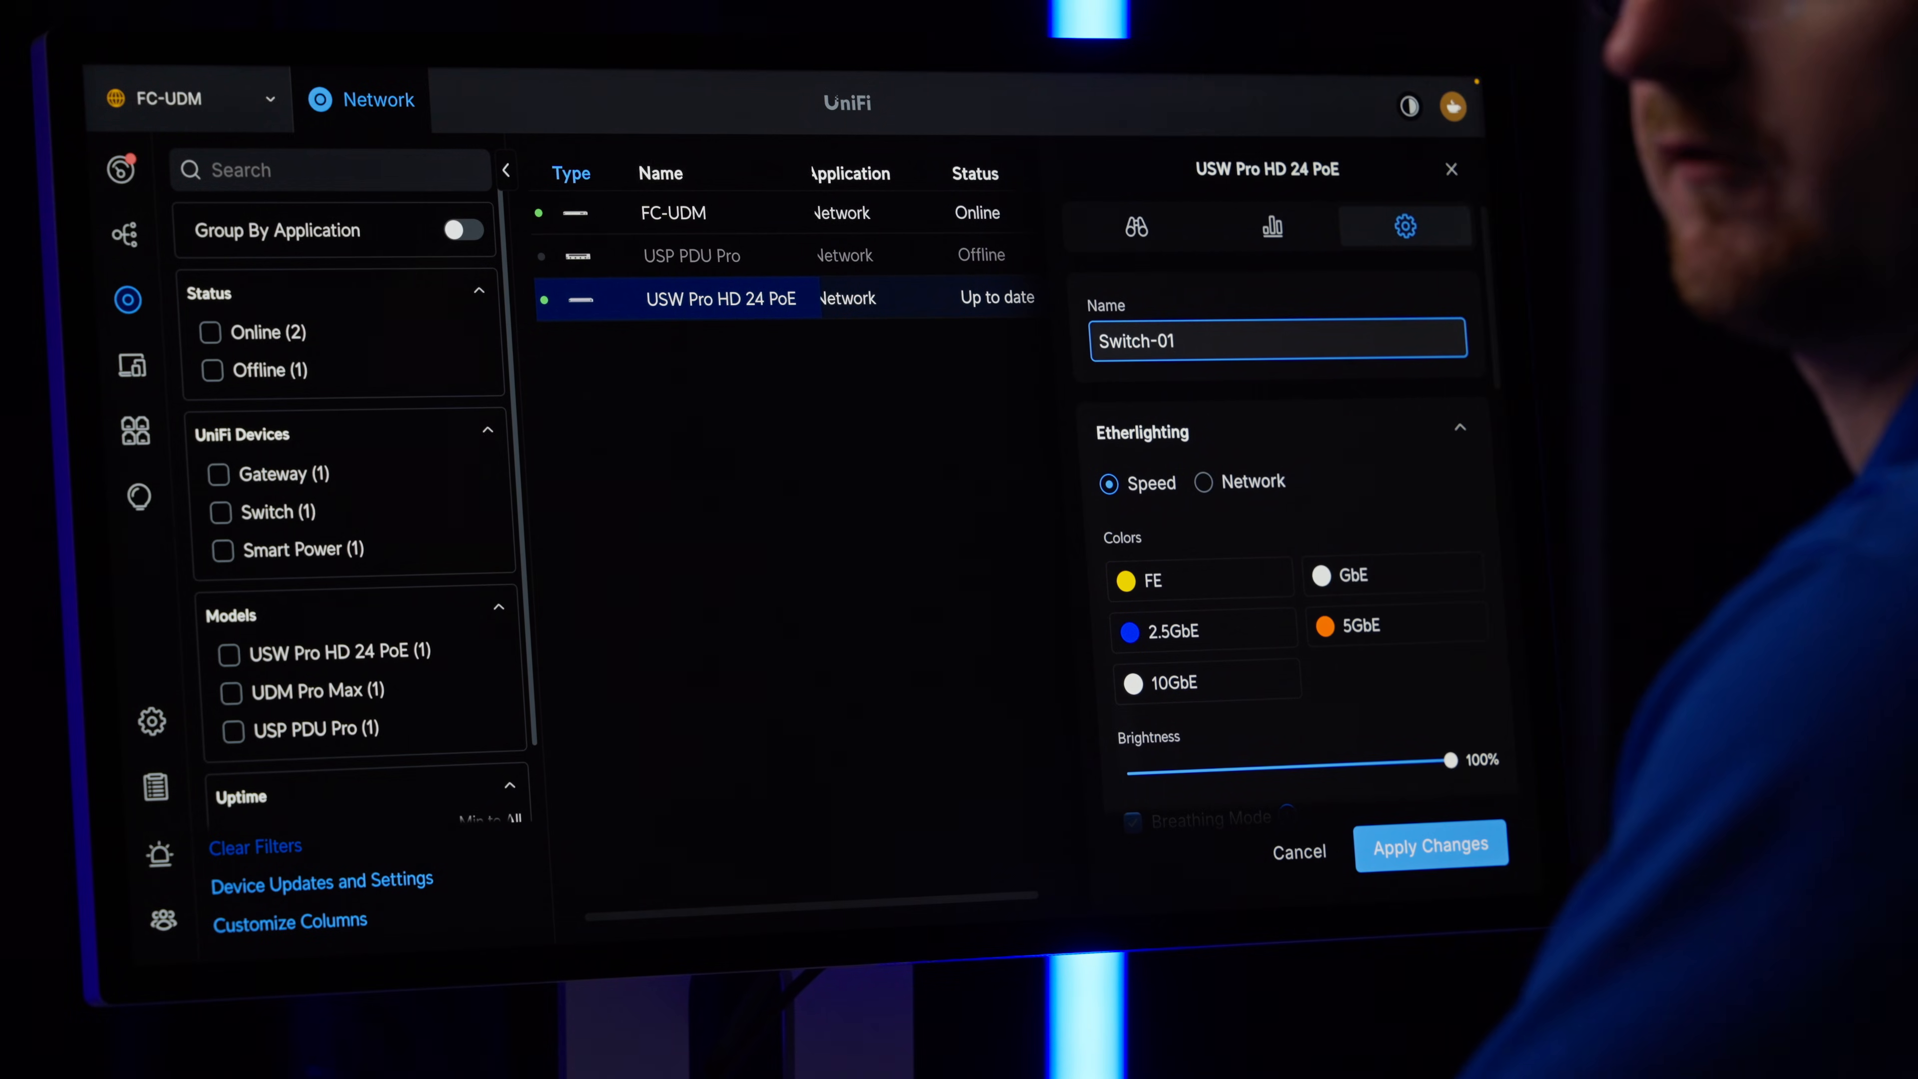
left_click(1434, 846)
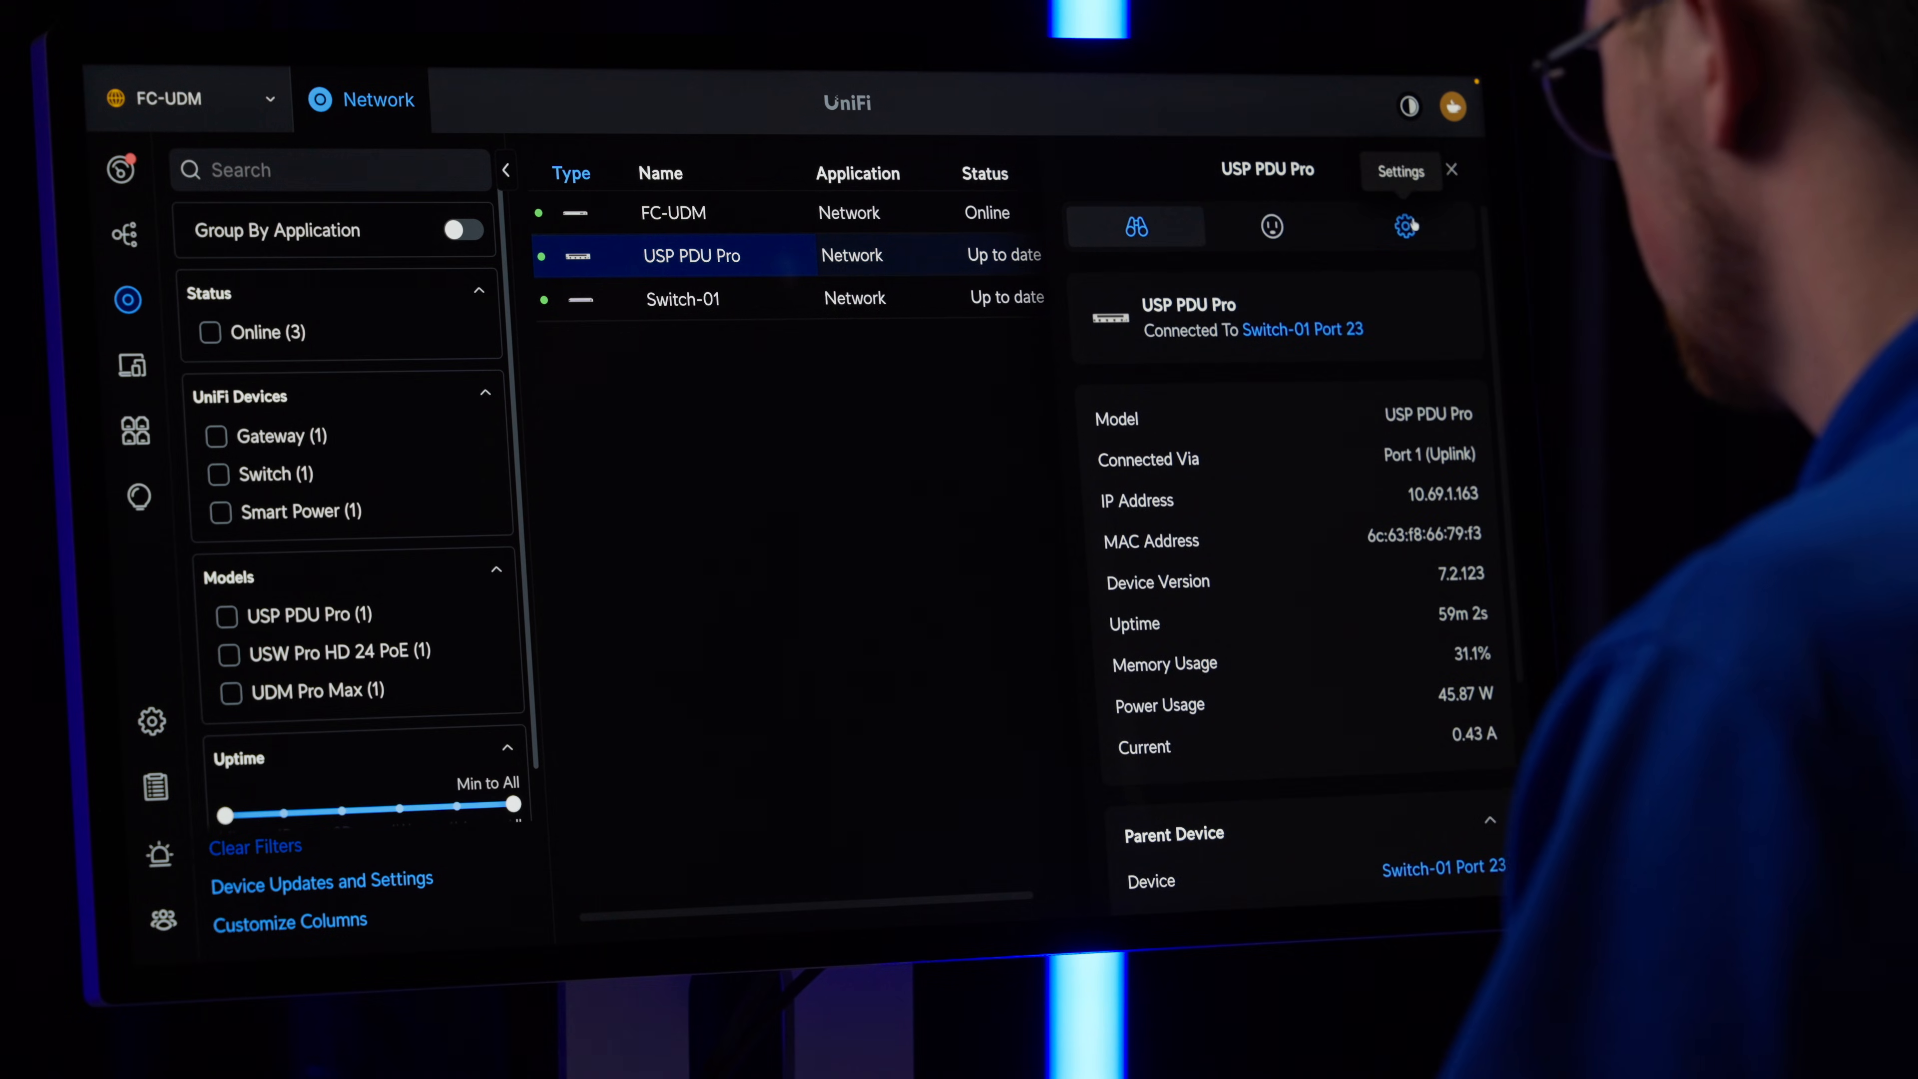
Open the settings of the USP PDU Pro and rename it as Rack-PDU.
left_click(1409, 226)
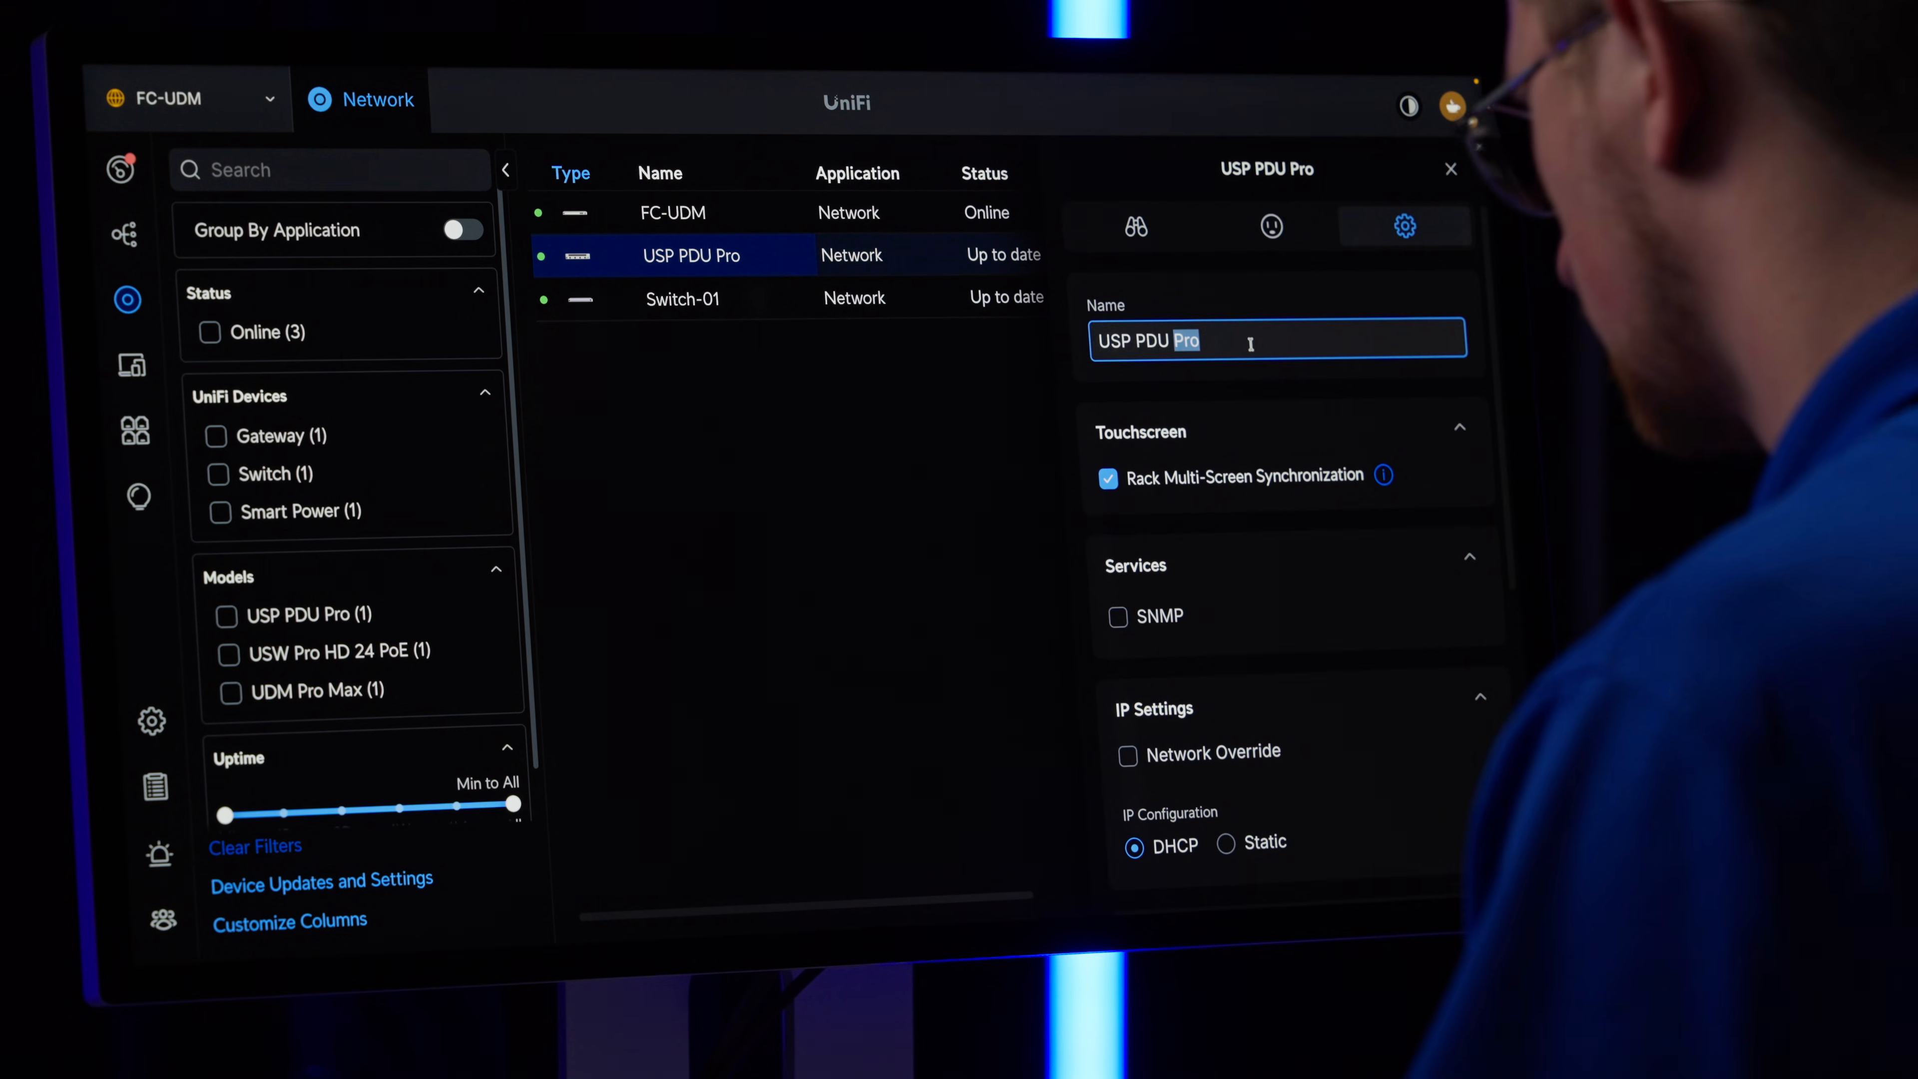
triple_click(1251, 345)
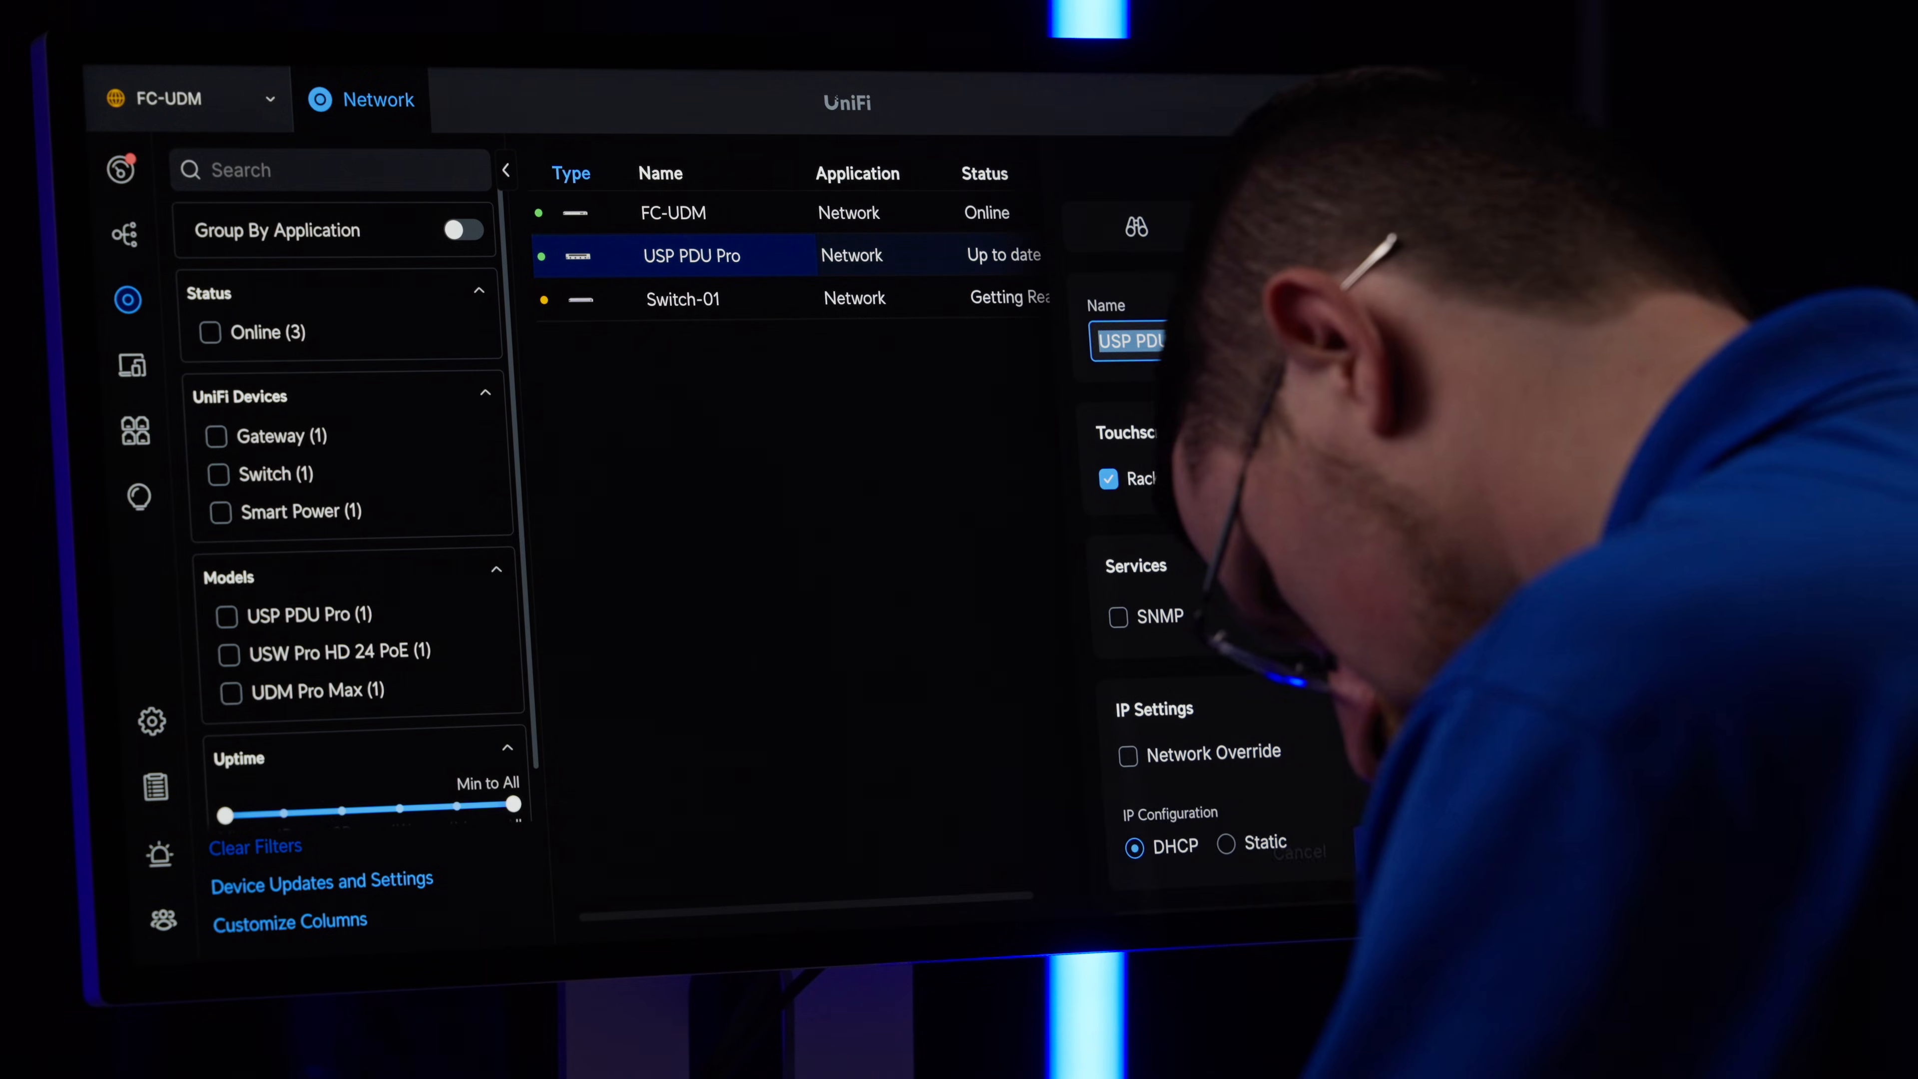
type("Rack-P")
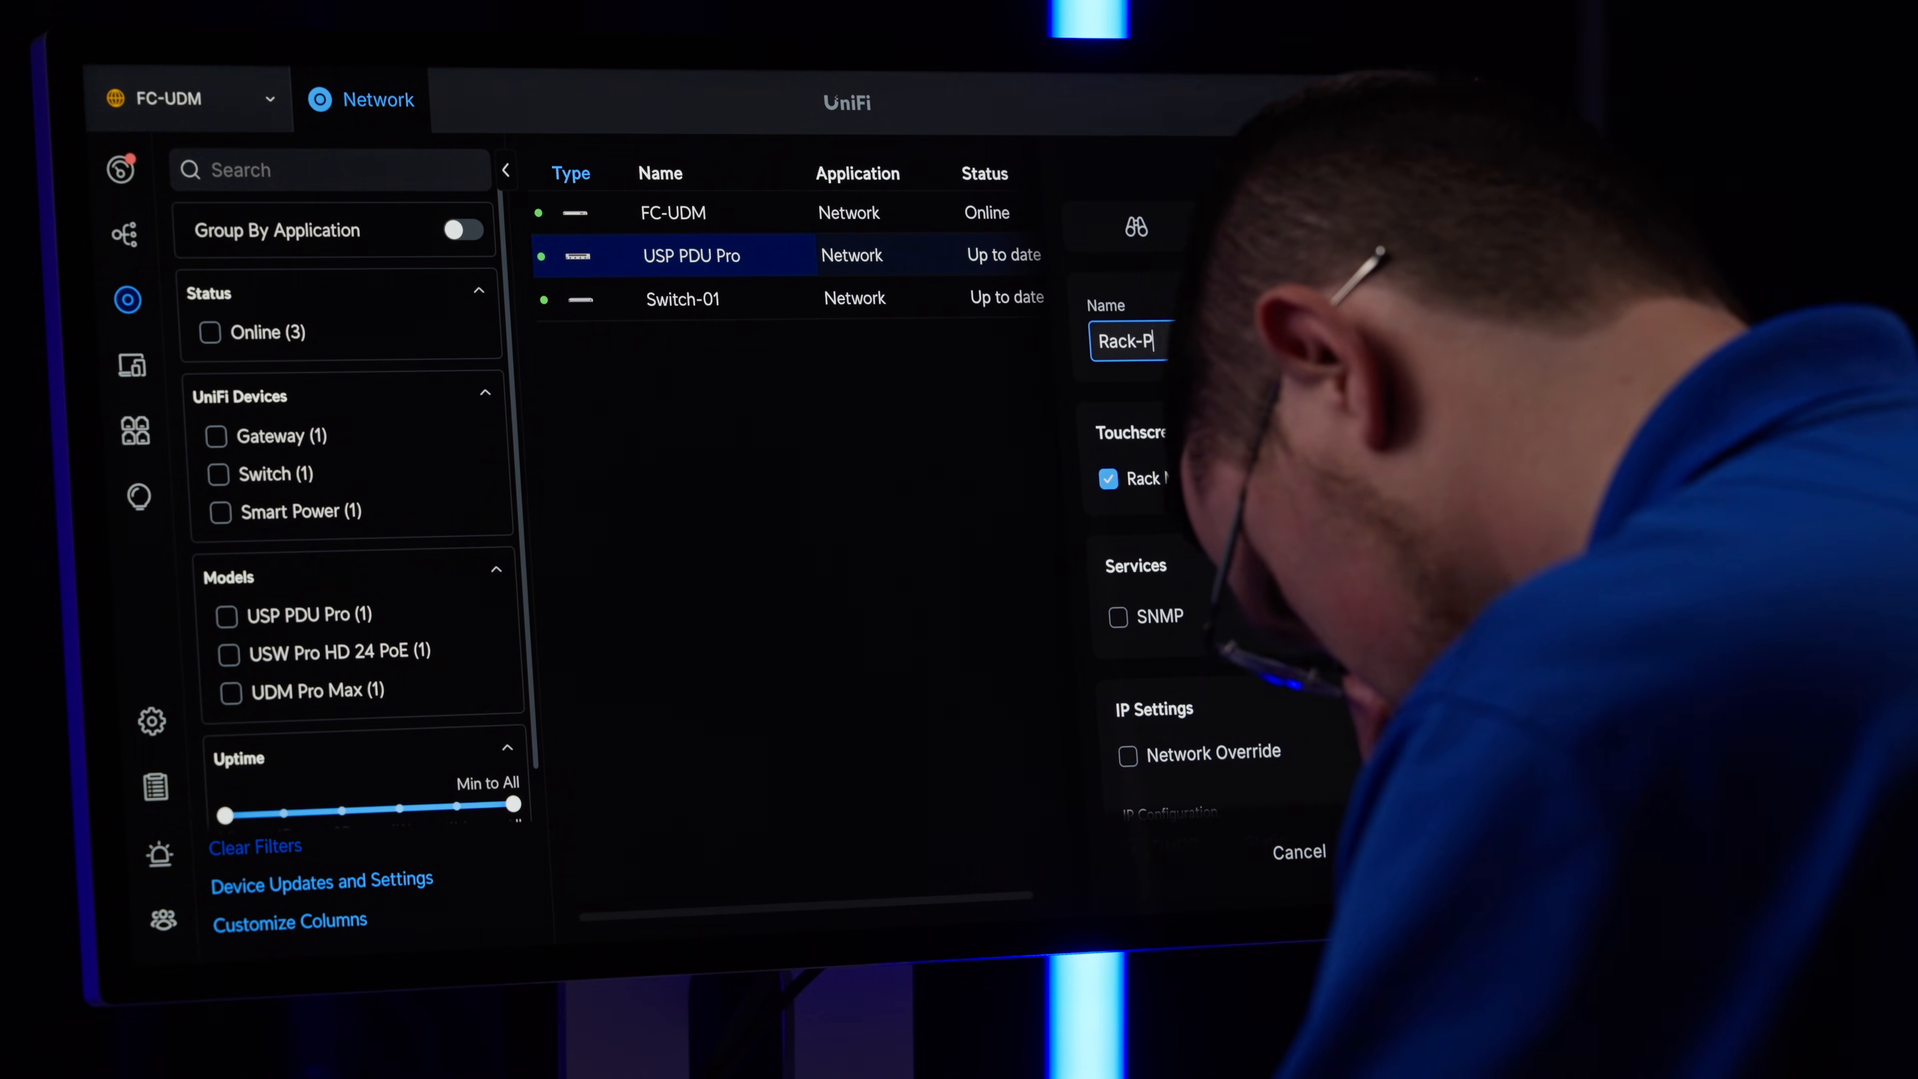
type("DU")
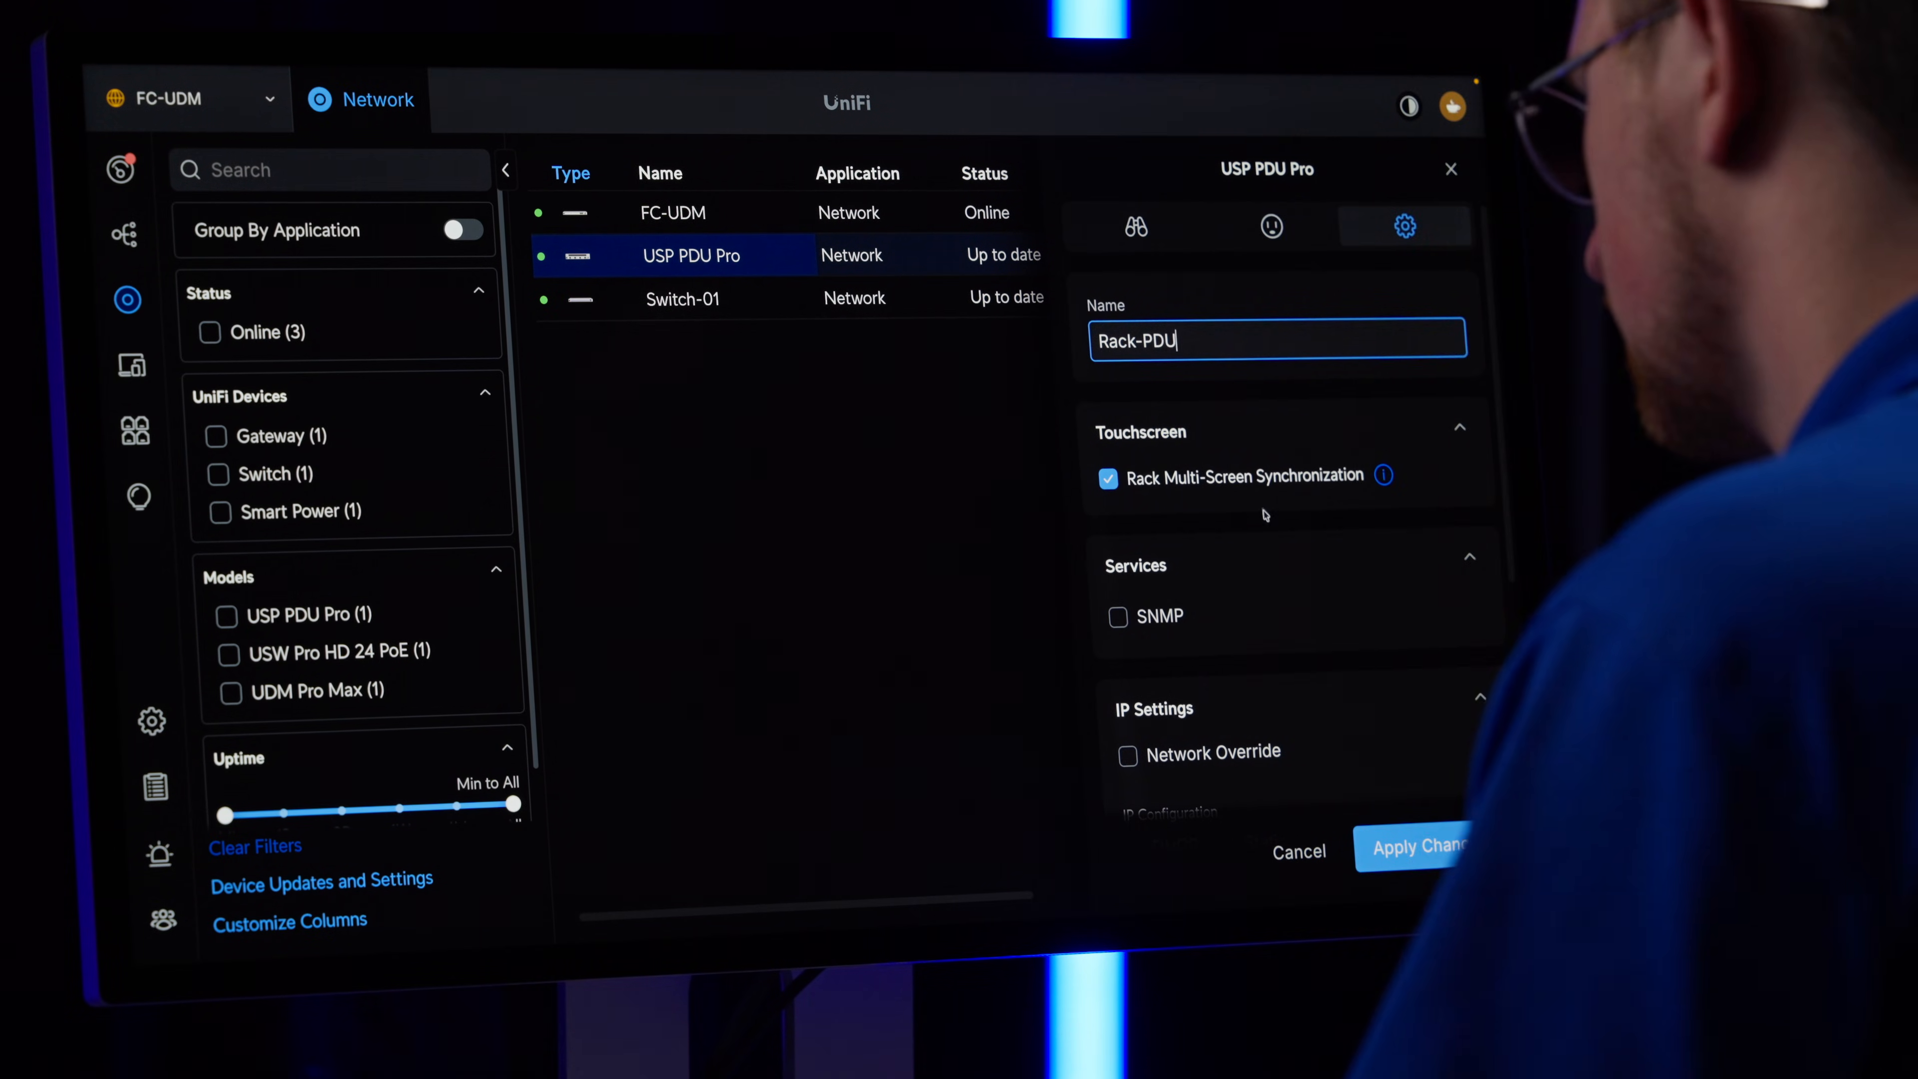
Switch the PDU's IP configuration to Static in its IP settings.
scroll(1424, 717, "down", 1)
scroll(1371, 740, "down", 2)
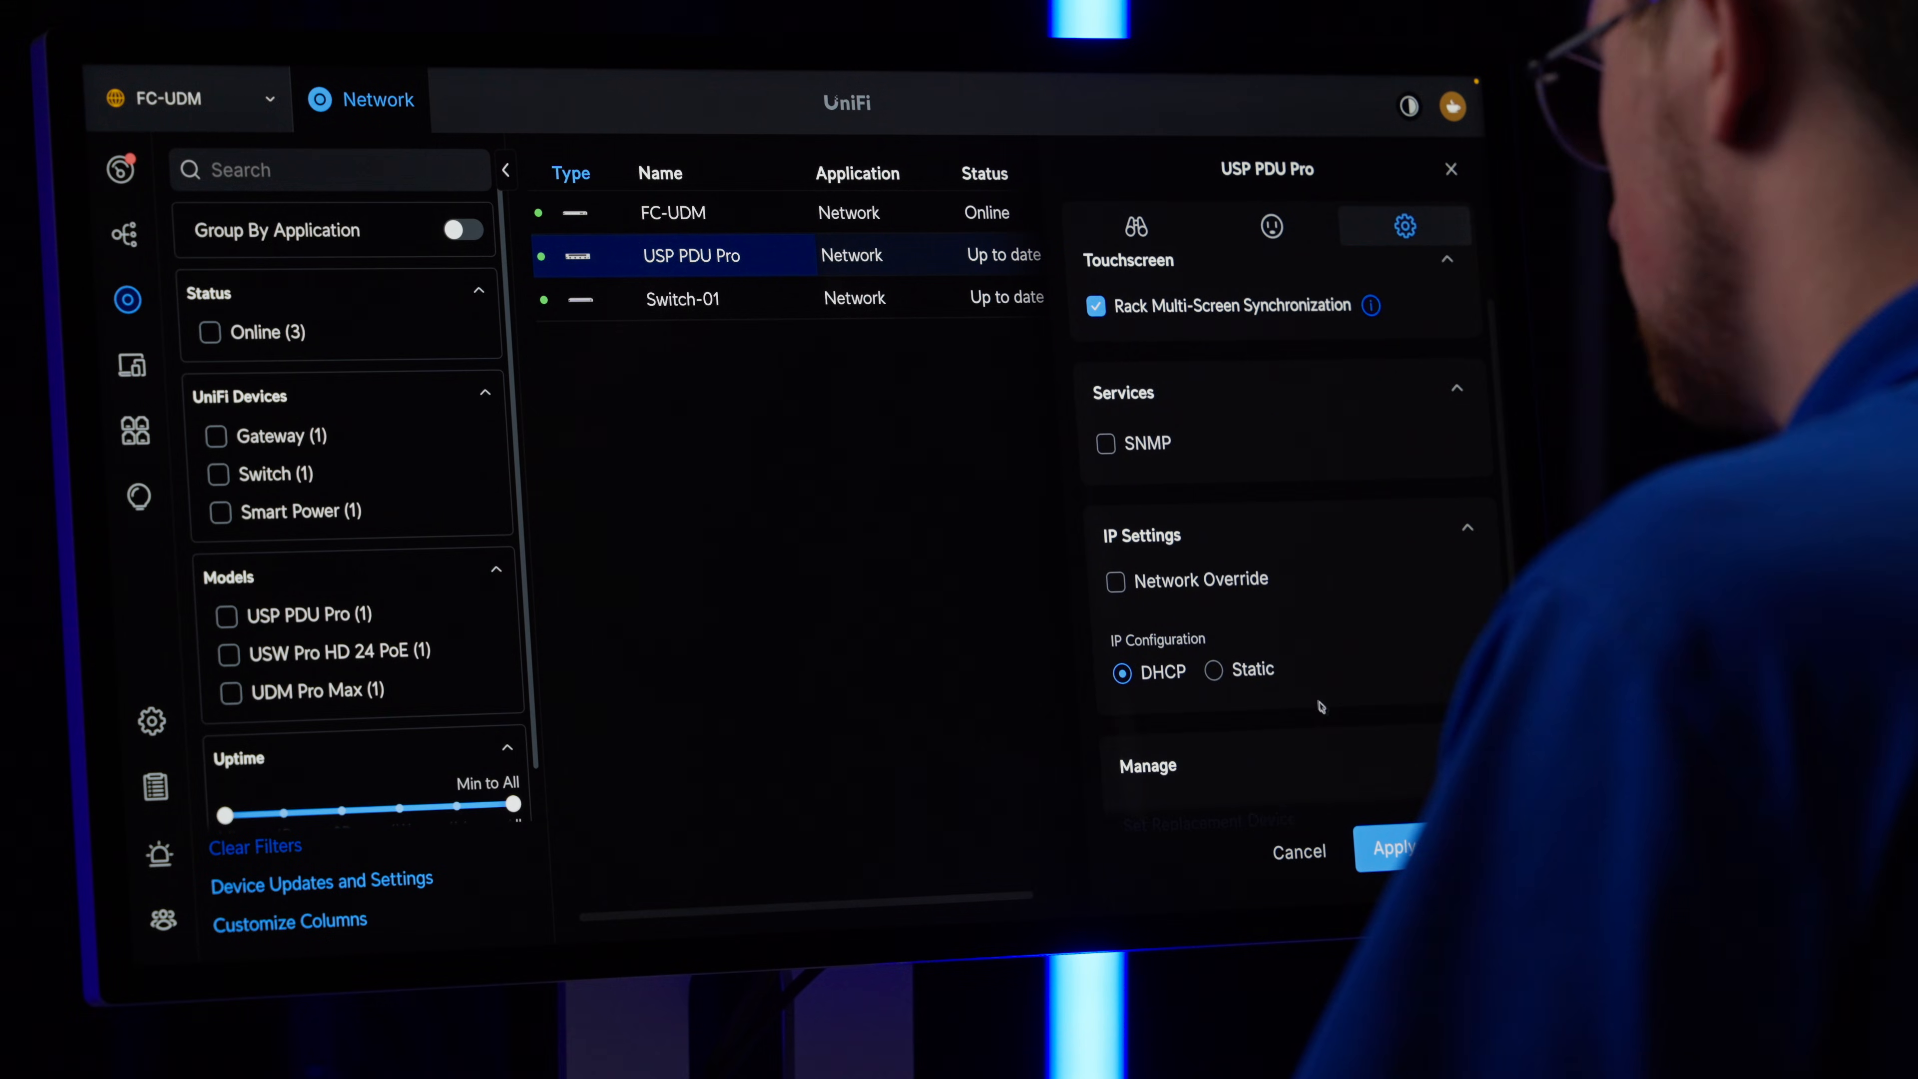
left_click(1255, 671)
scroll(1244, 630, "down", 2)
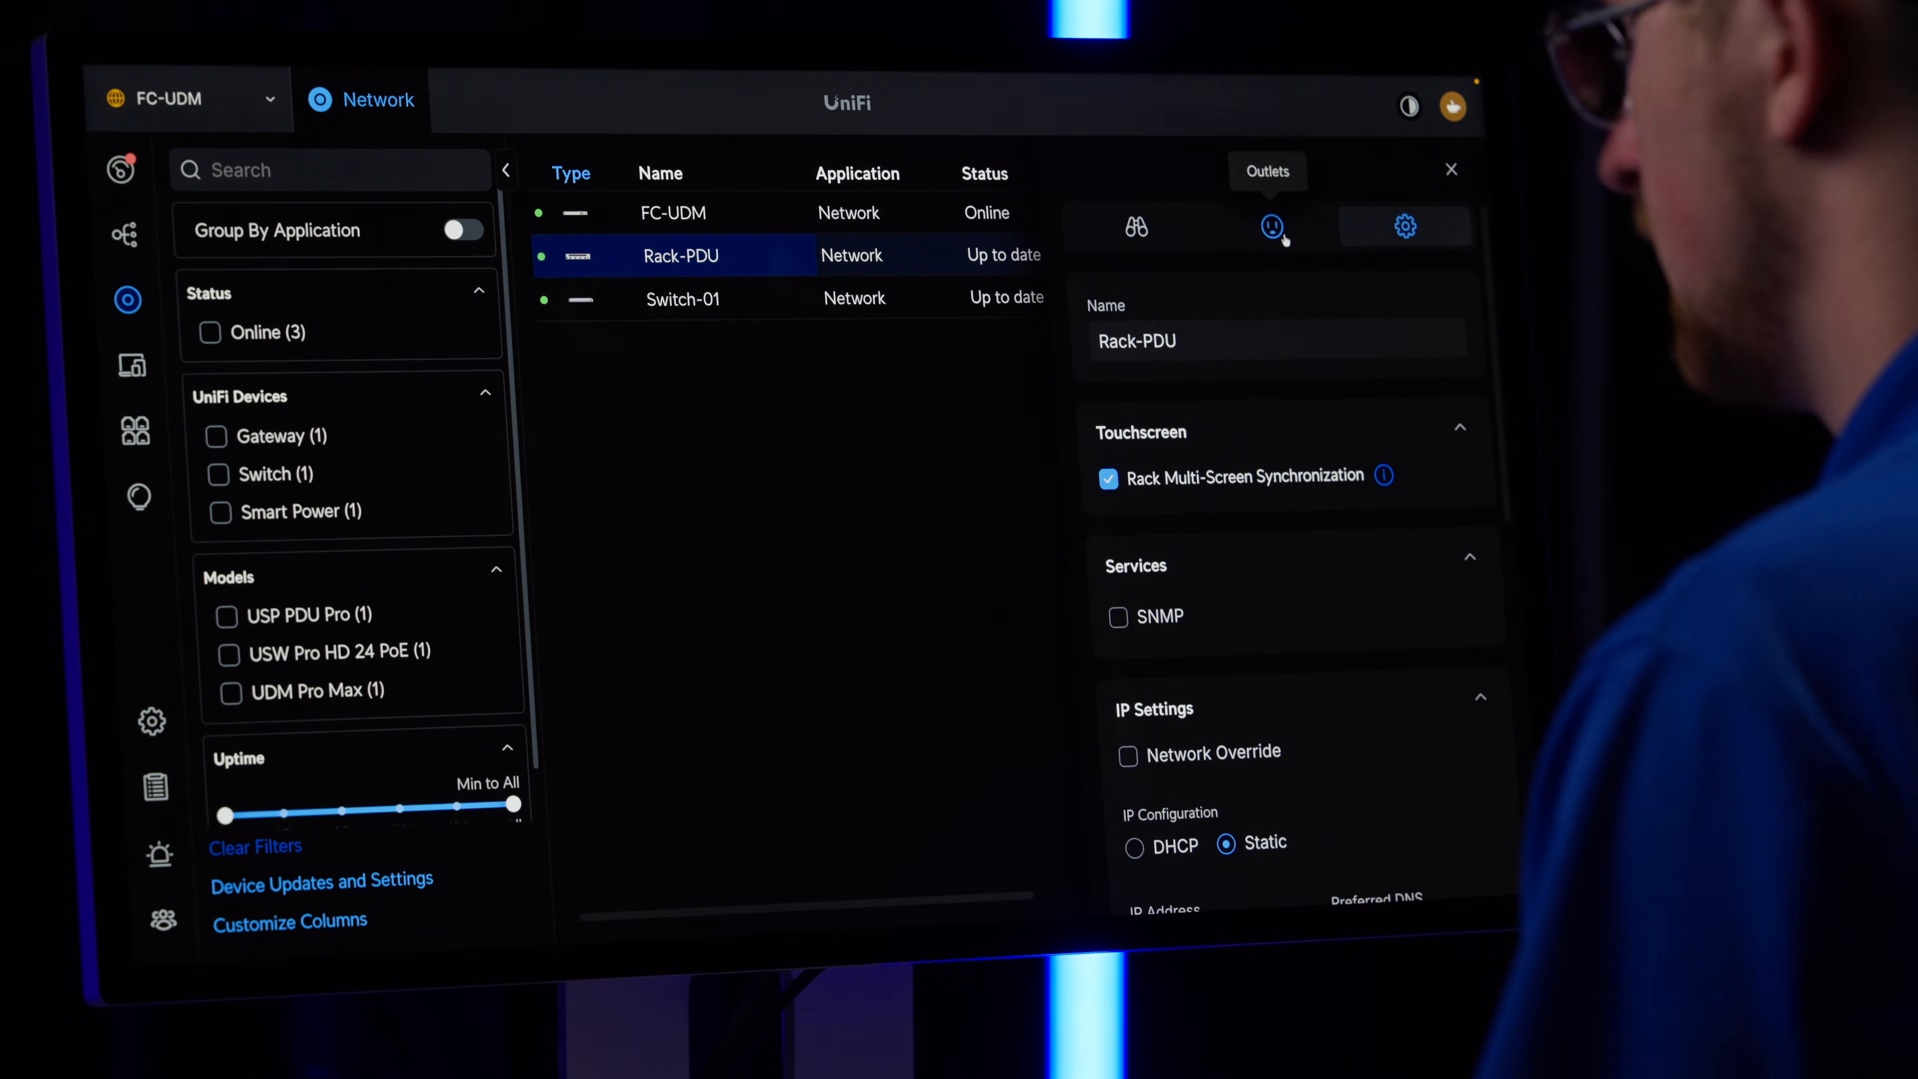
Give Outlet 5 of Rack-PDU a new name beginning with "Sw" and open the settings of Outlet 6.
left_click(1282, 229)
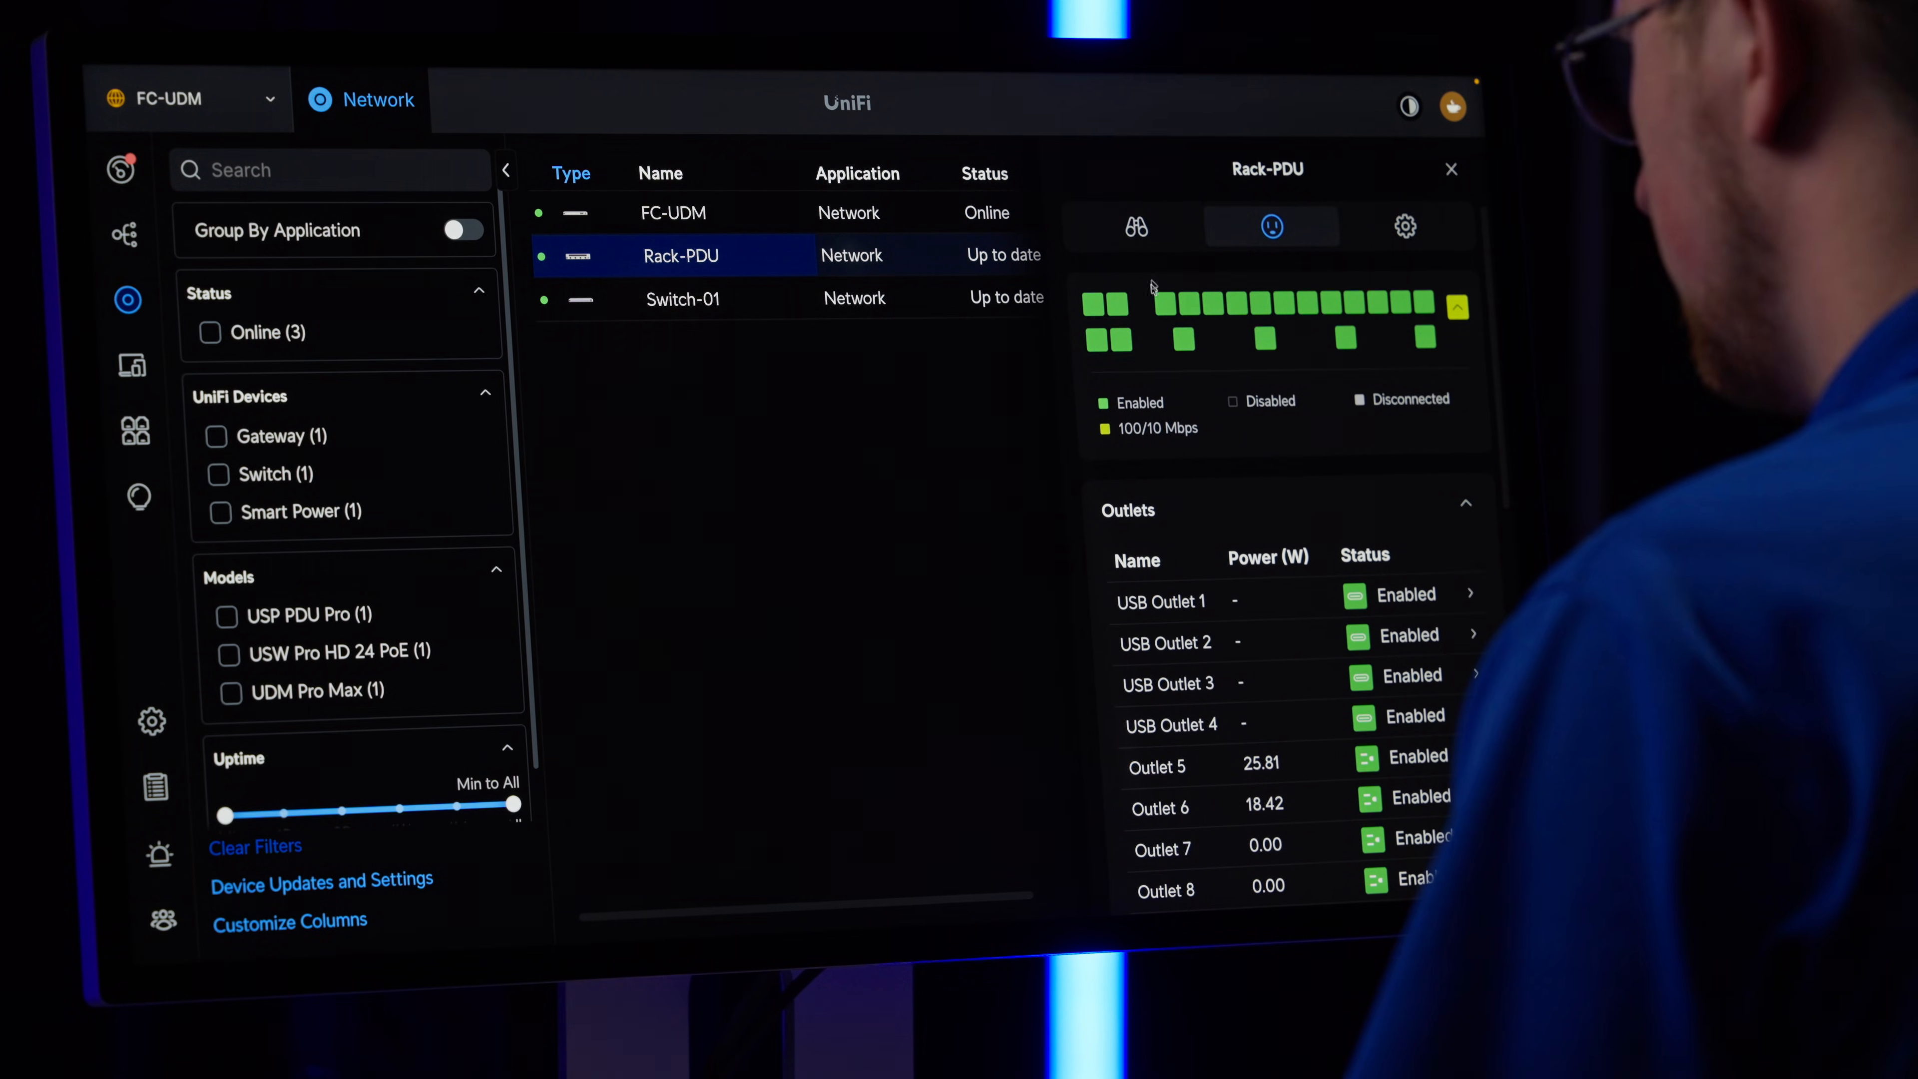
left_click(1166, 311)
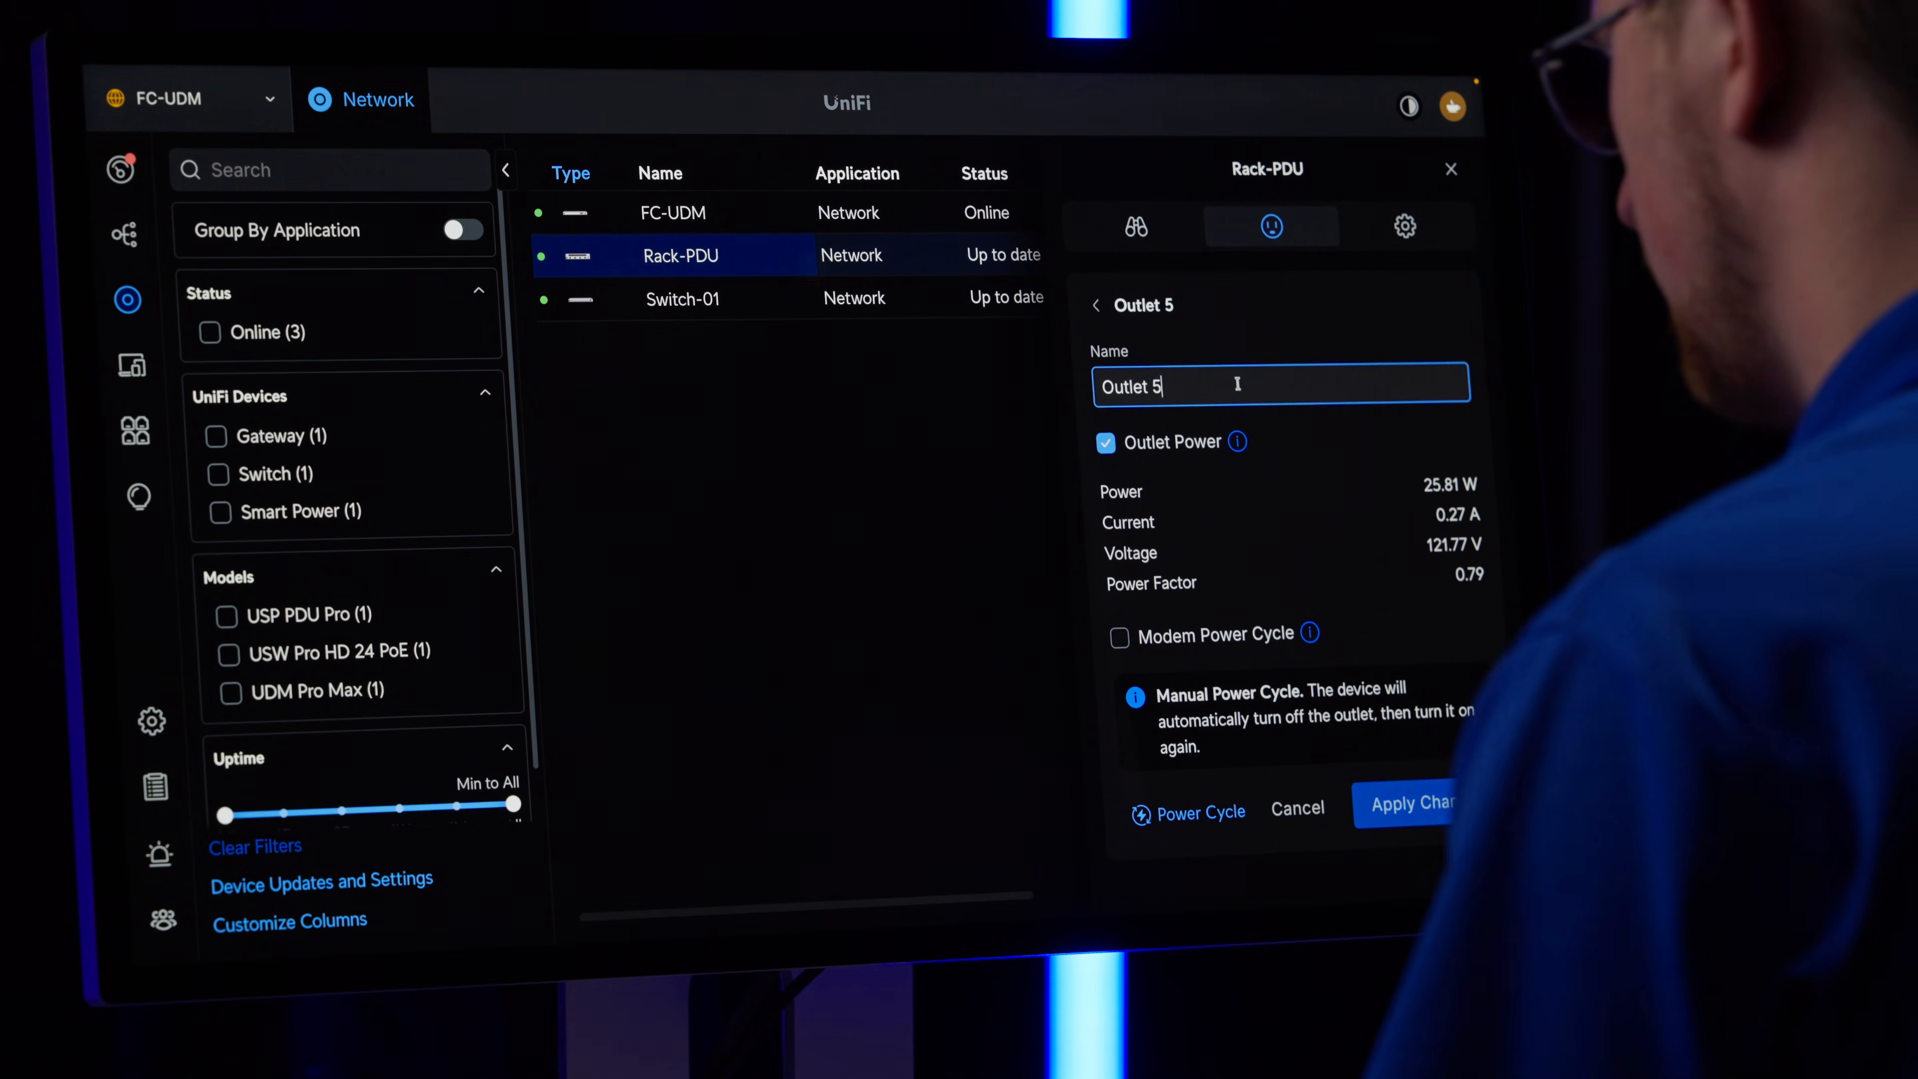
triple_click(1237, 384)
type("Sw")
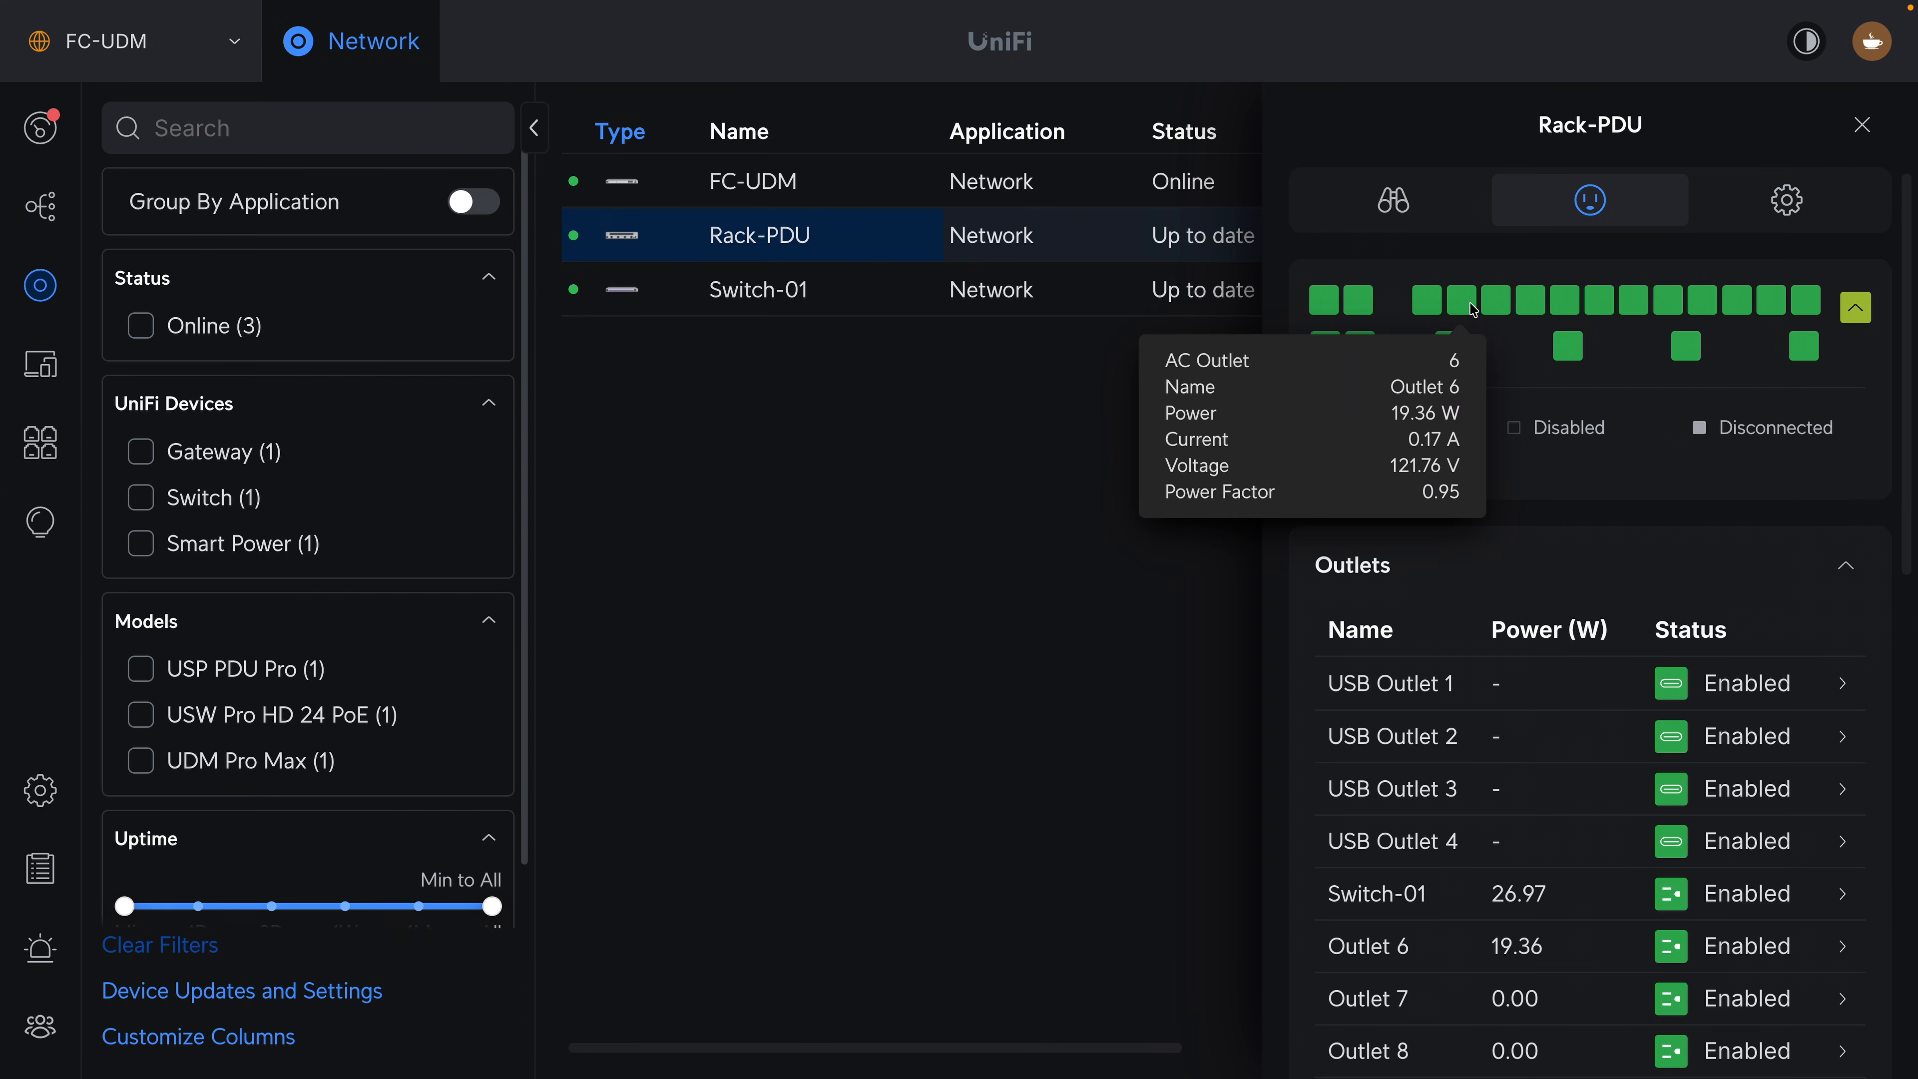
left_click(1473, 309)
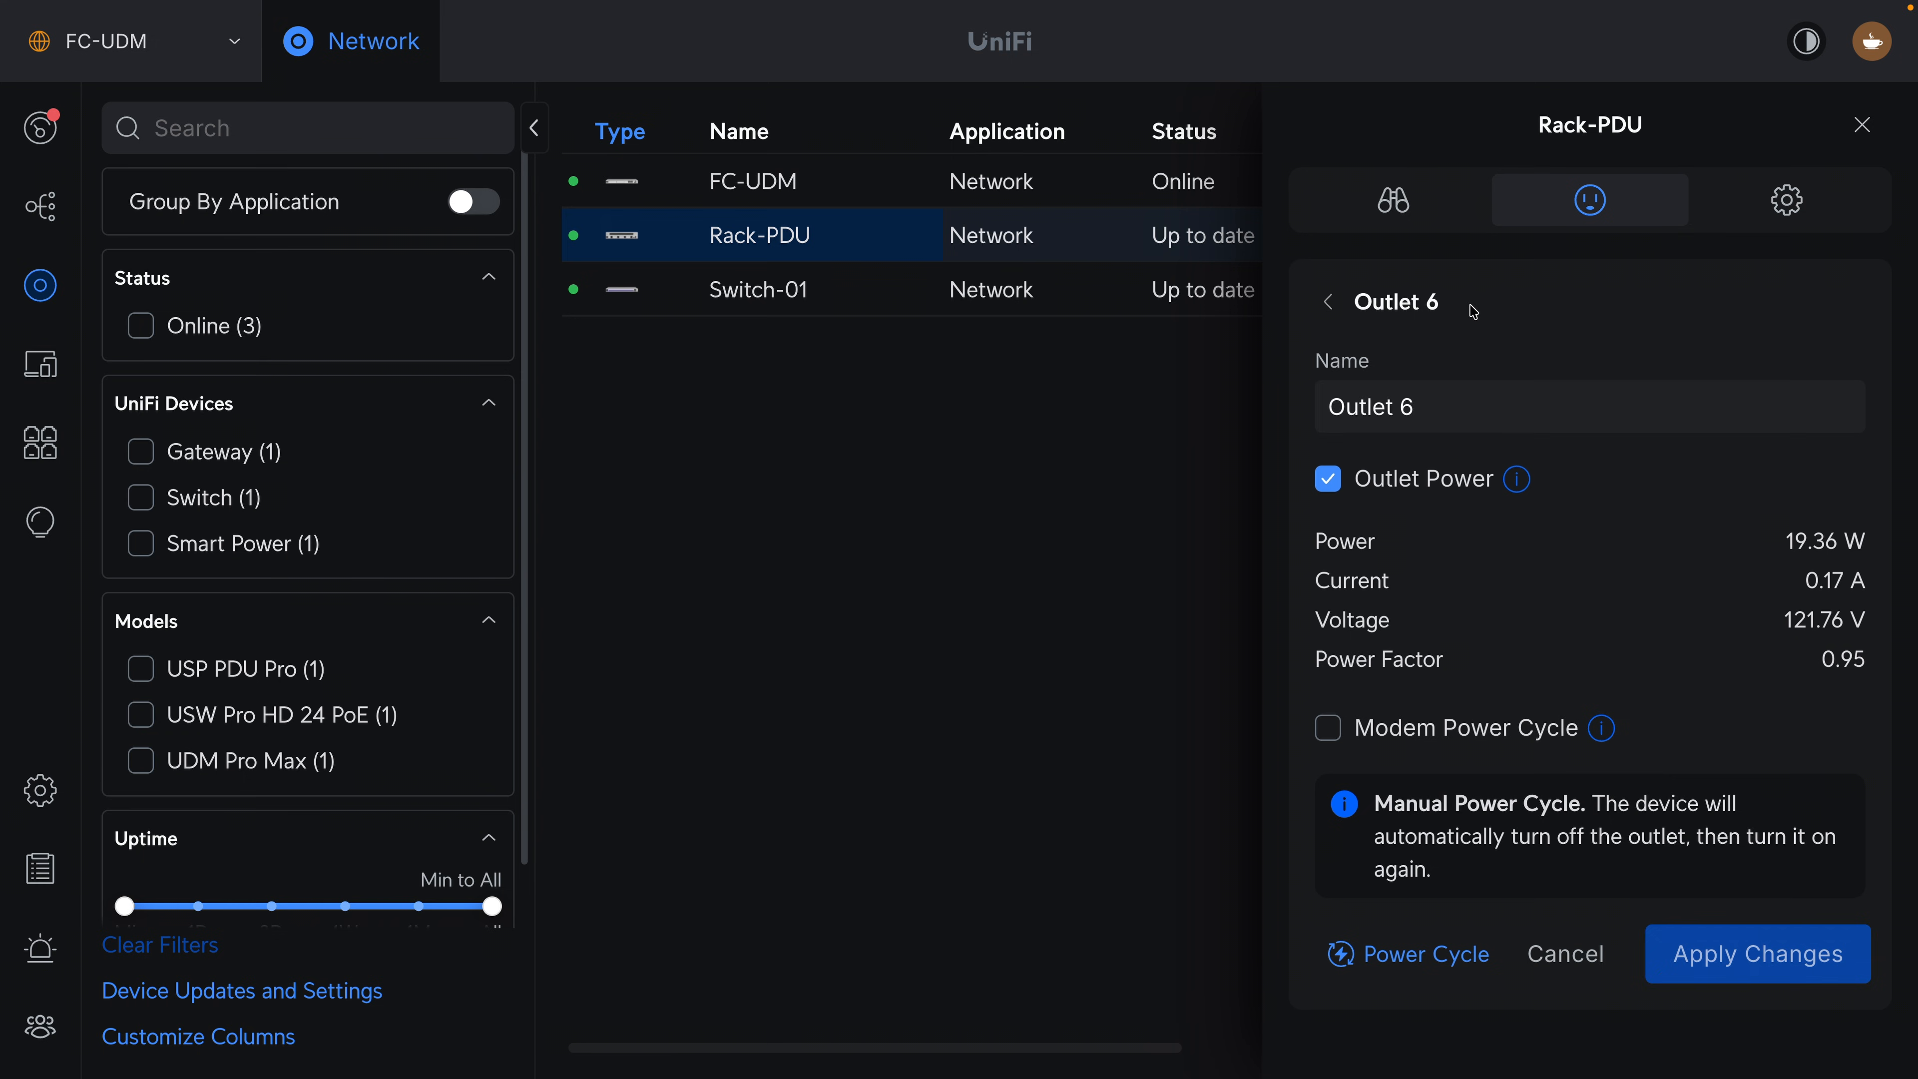